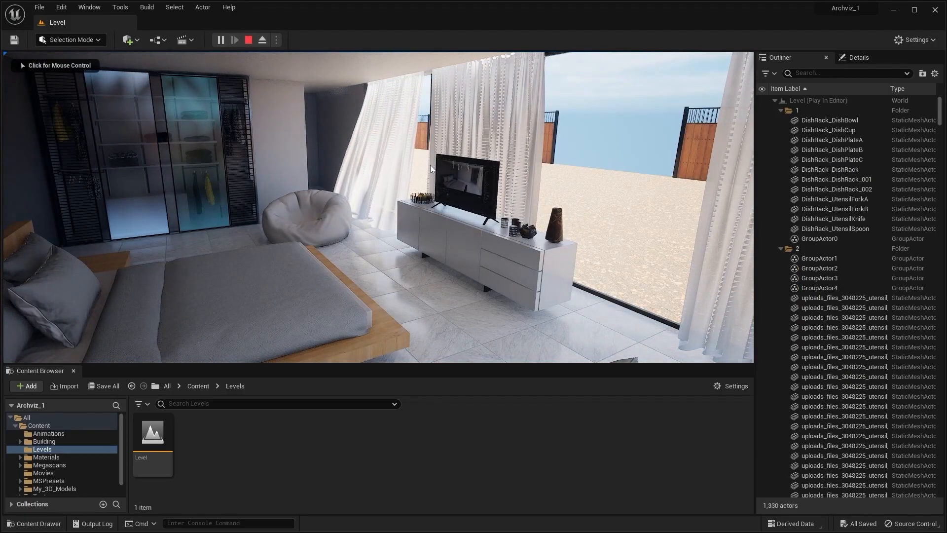
- Take control of the player in the running level and walk back and forth at the curtained bedroom window to test its collision
click(431, 165)
key(w)
key(s)
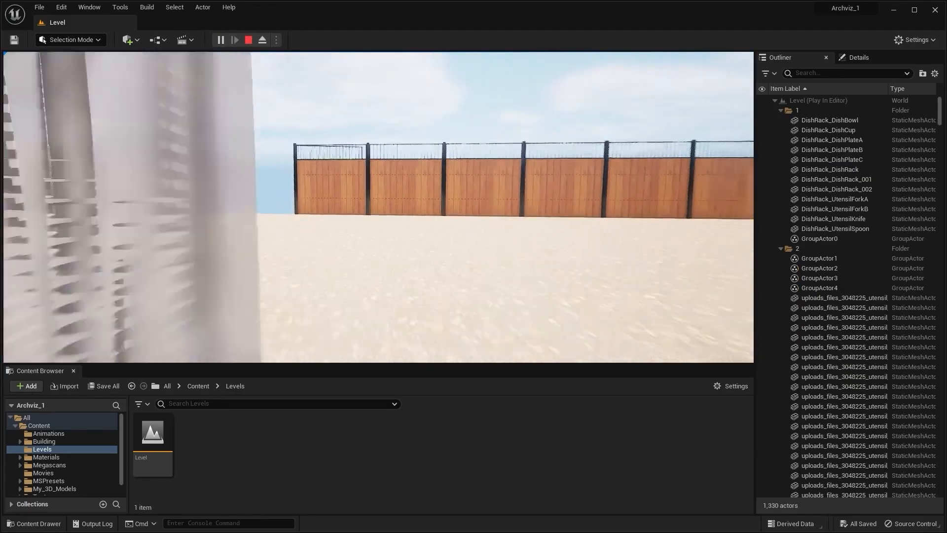
key(w)
key(s)
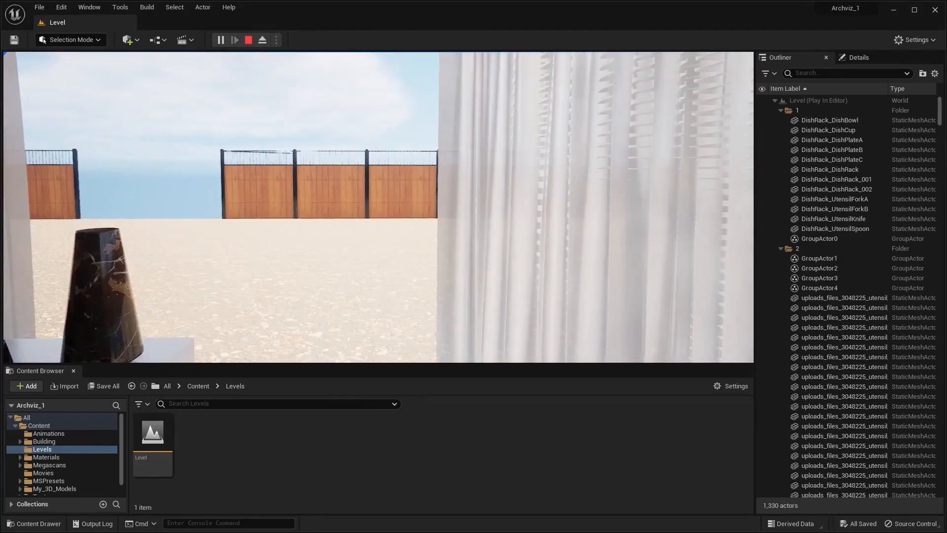
key(w)
key(s)
key(w)
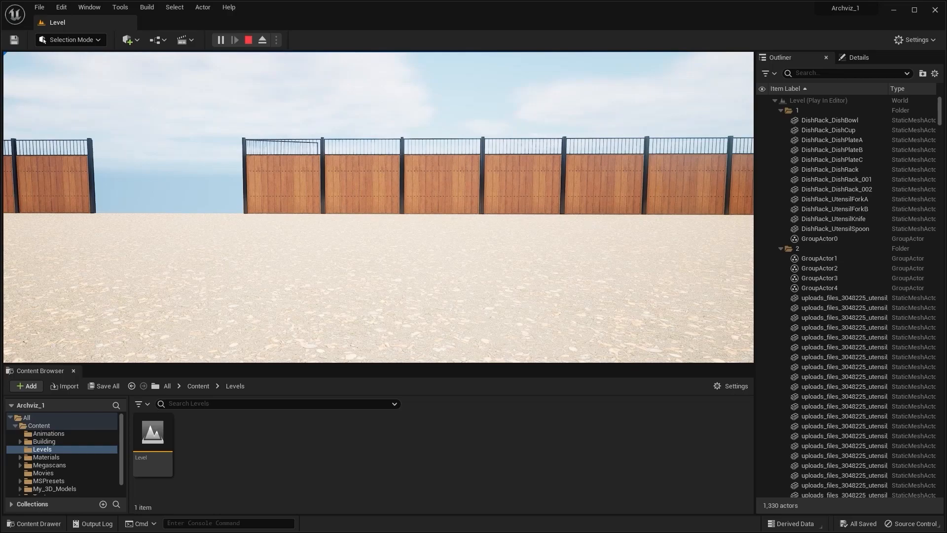
key(s)
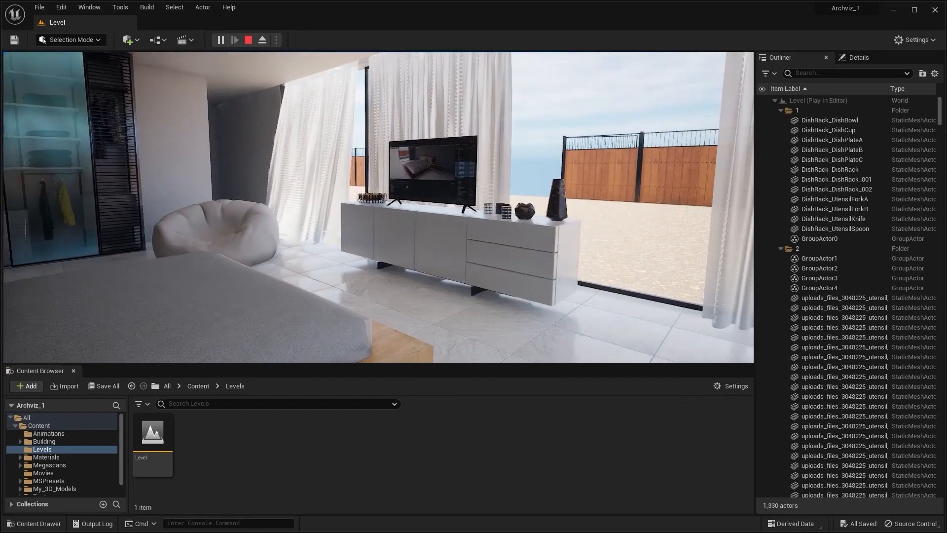
- Walk the player towards the dark wall around the bed to test its collision, and end the play session
key(s)
key(a)
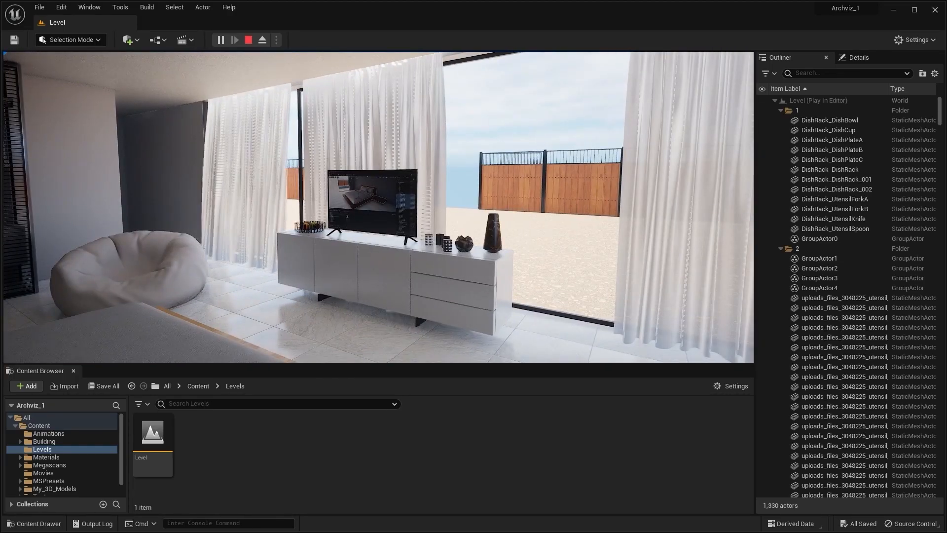
key(w)
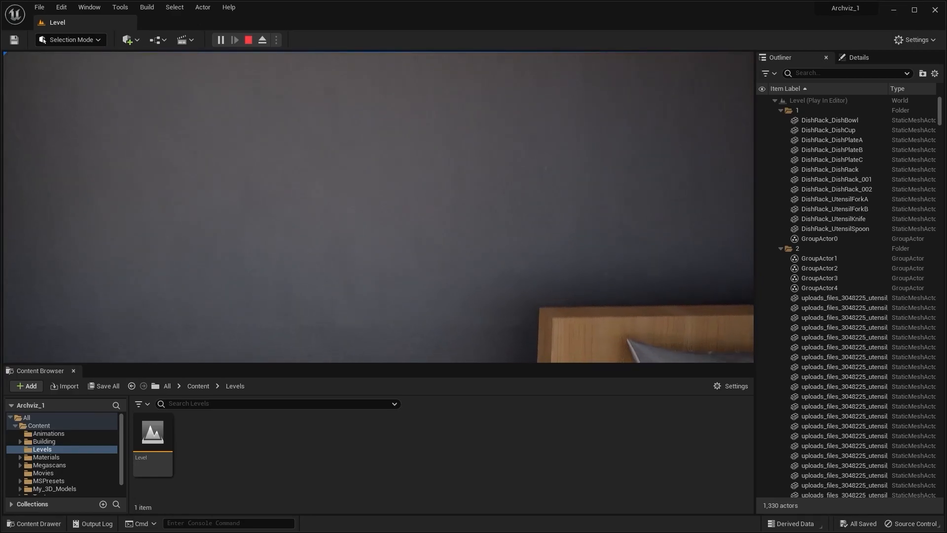
key(s)
key(w)
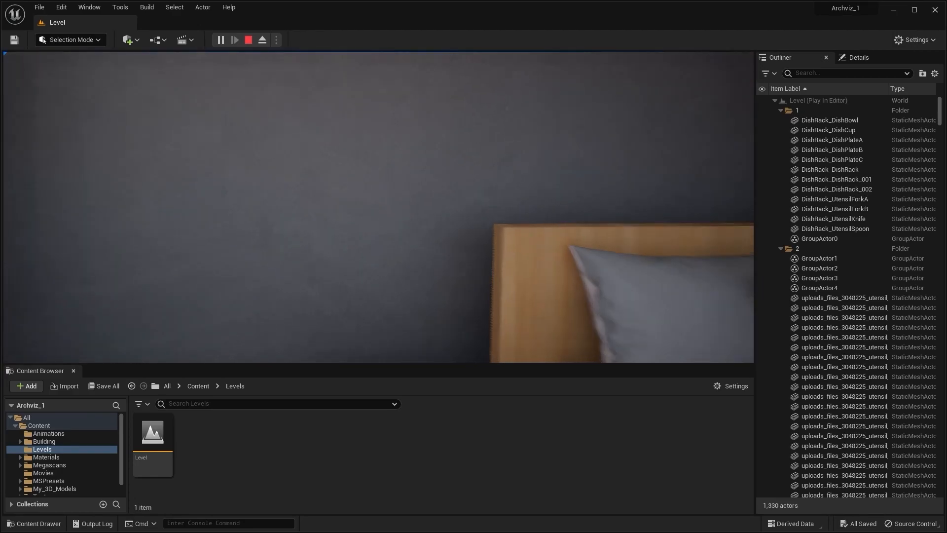
key(s)
key(w)
key(s)
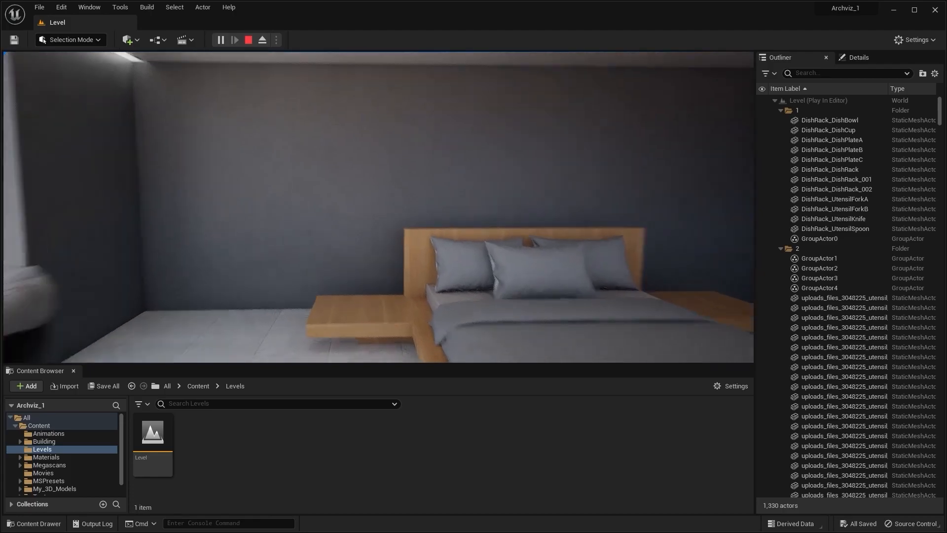
key(w)
key(s)
key(w)
key(s)
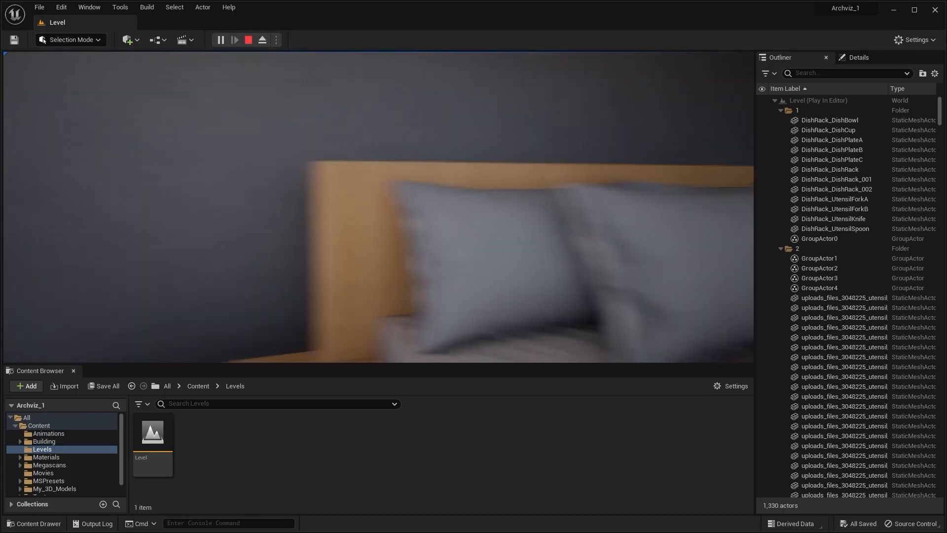
key(e)
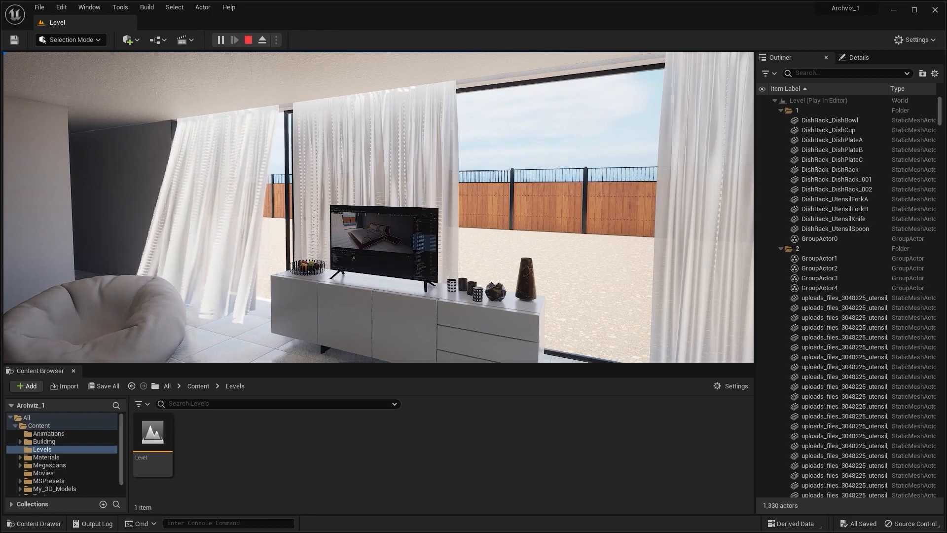
key(Escape)
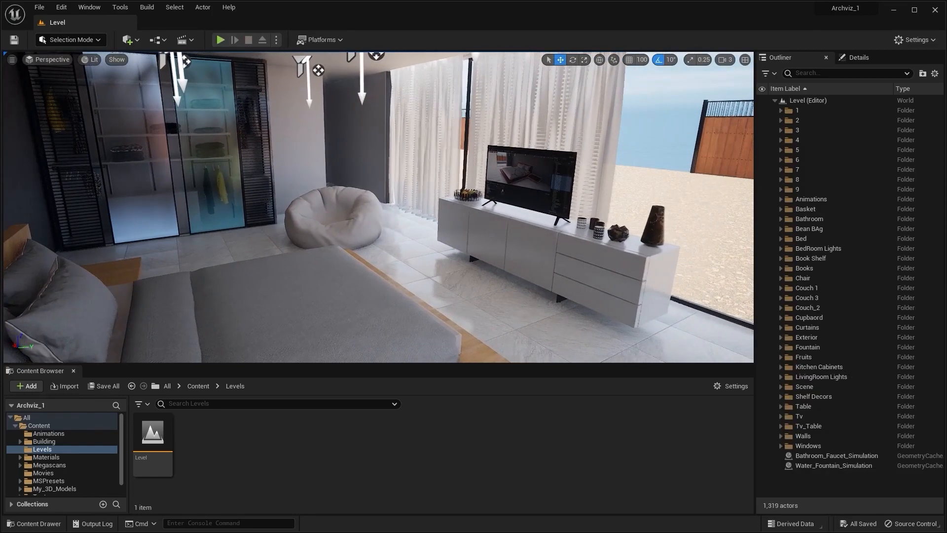
- Turn on the Collision show flag in the level viewport
click(117, 60)
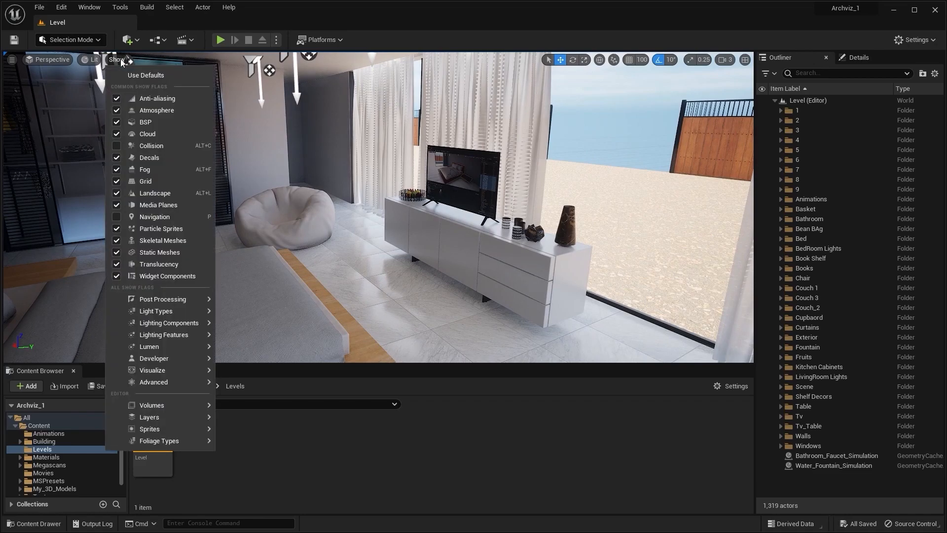
click(117, 148)
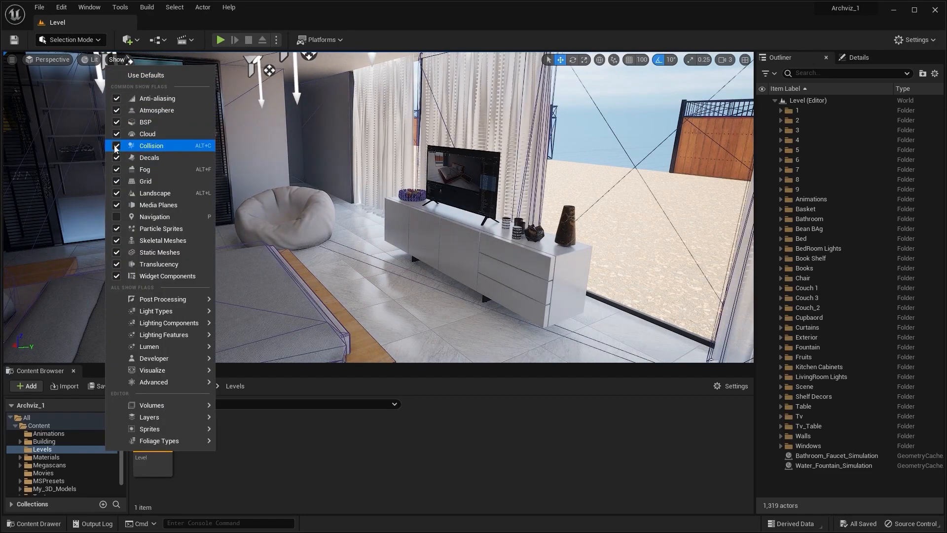
right_drag(304, 146, 335, 144)
click(412, 121)
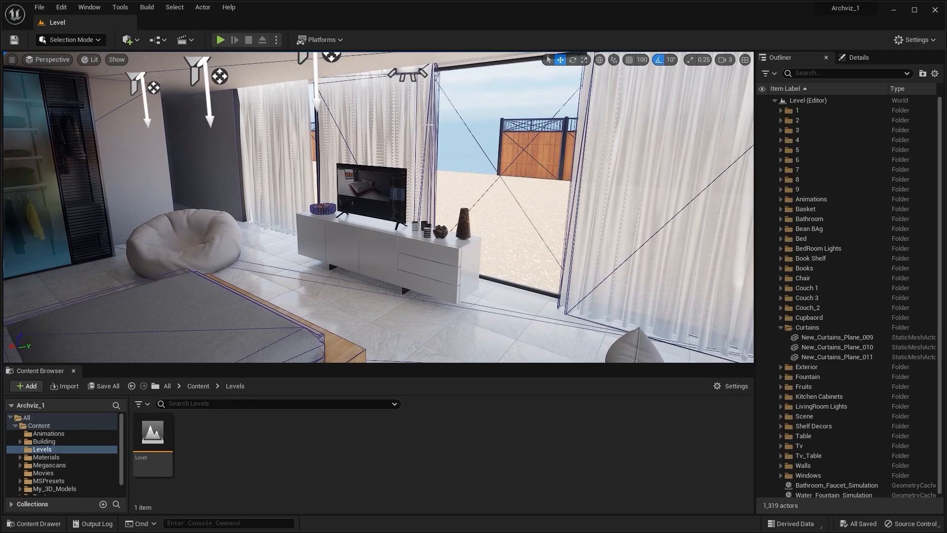
- Remove the collision from the static mesh of the dark interior wall behind the bed, Walls_Vert_113
right_drag(440, 131, 484, 184)
key(e)
right_drag(461, 291, 186, 265)
right_drag(351, 226, 352, 194)
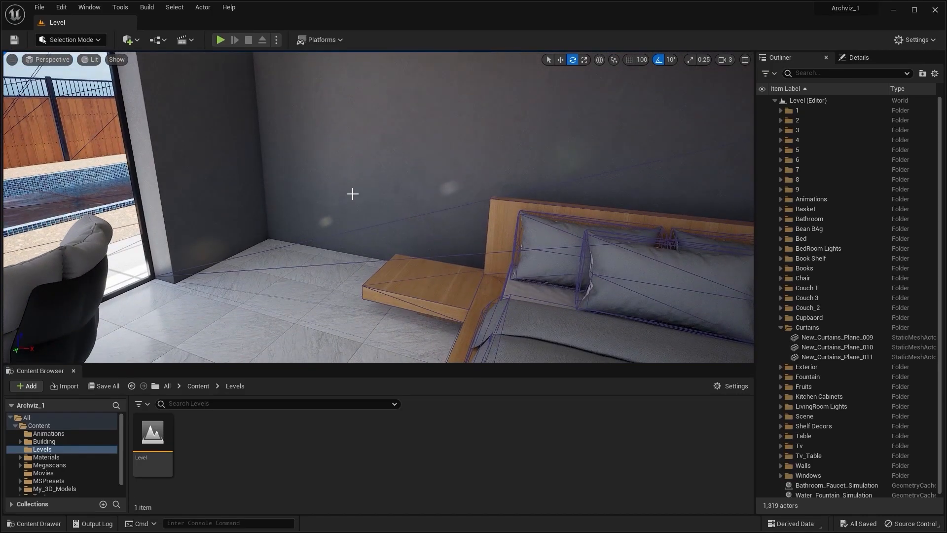
click(365, 169)
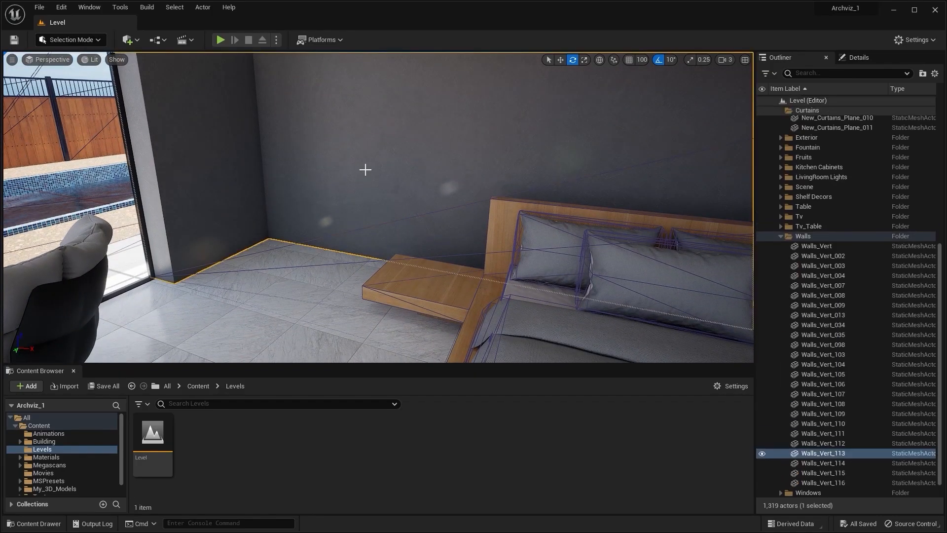
click(886, 65)
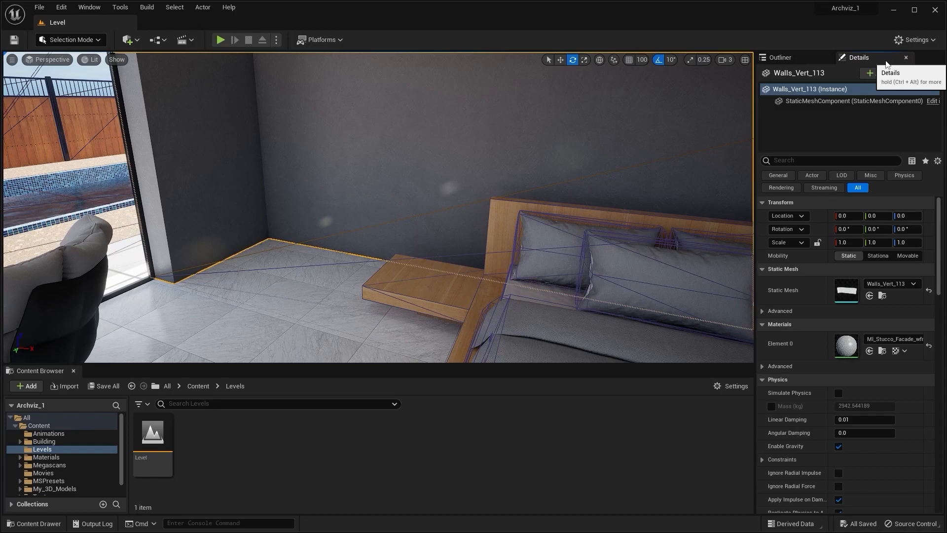
double_click(838, 277)
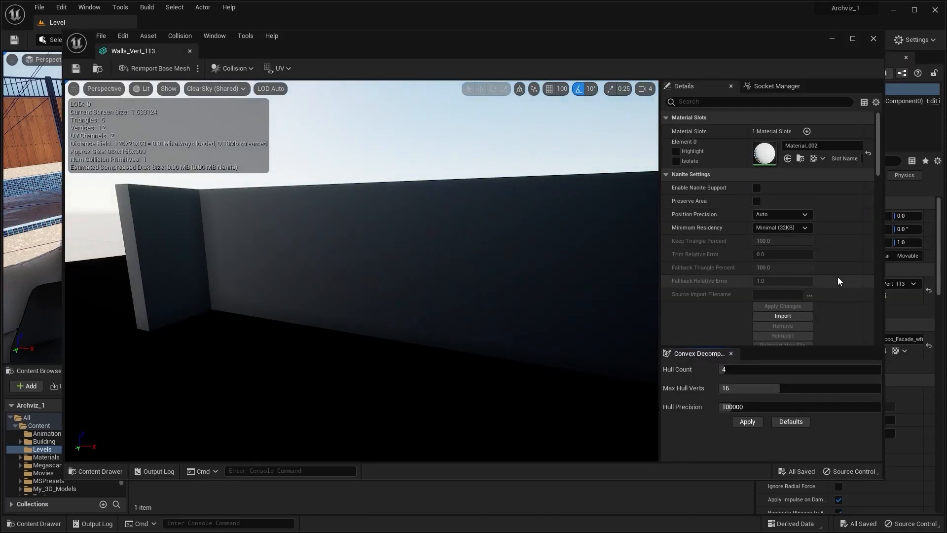
click(856, 40)
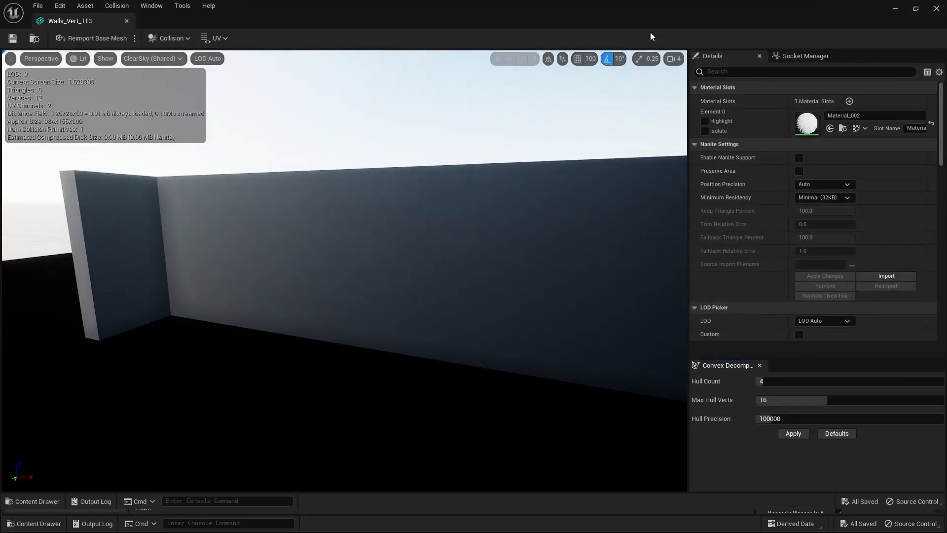
click(168, 38)
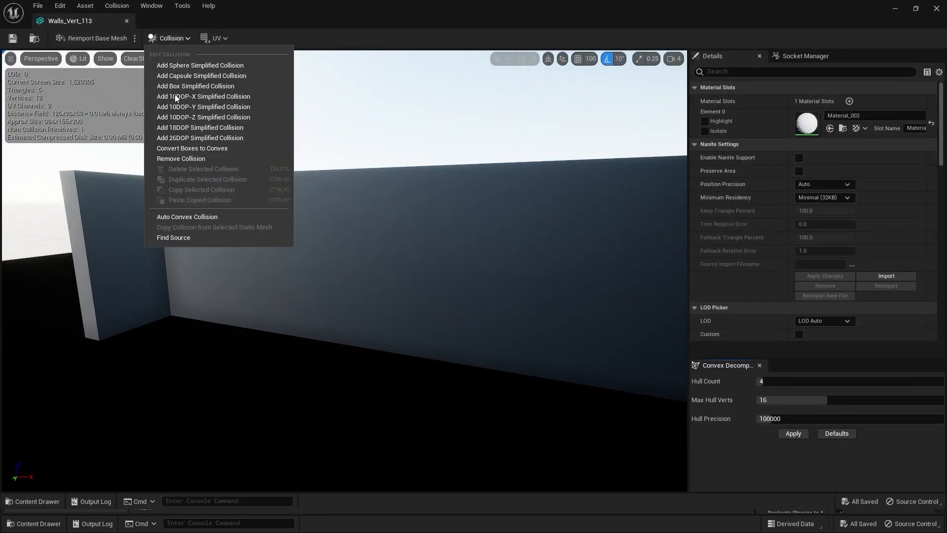
click(211, 157)
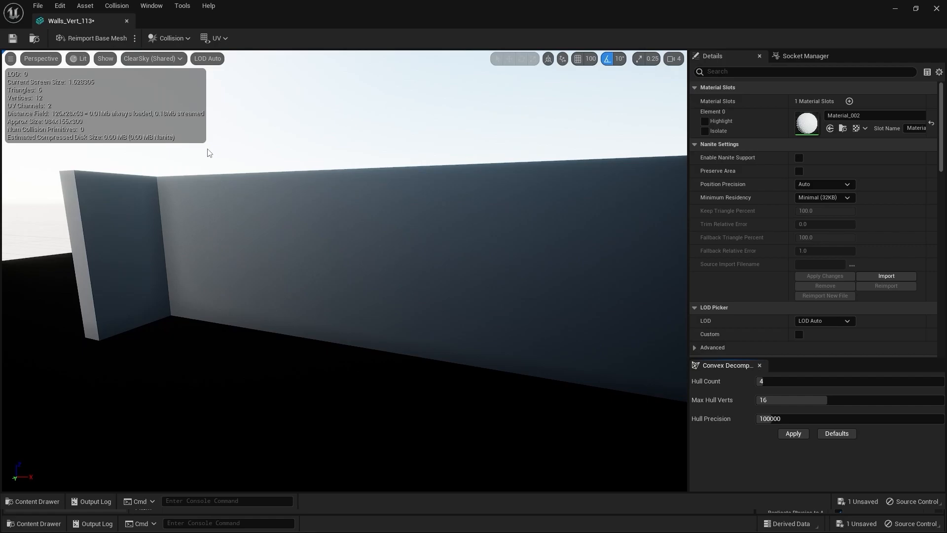
click(939, 7)
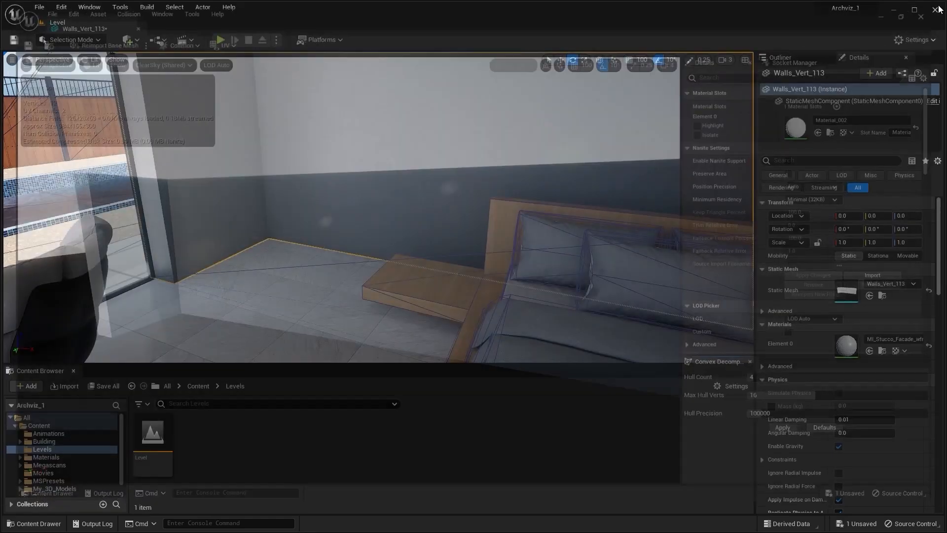
- Remove the collision from the static mesh of the long exterior wall, Walls_Vert
mouse_move(379, 207)
right_down()
mouse_move(338, 208)
mouse_move(557, 214)
mouse_move(286, 207)
mouse_move(387, 211)
right_up()
key(w)
key(a)
key(q)
right_drag(262, 187, 282, 193)
click(281, 193)
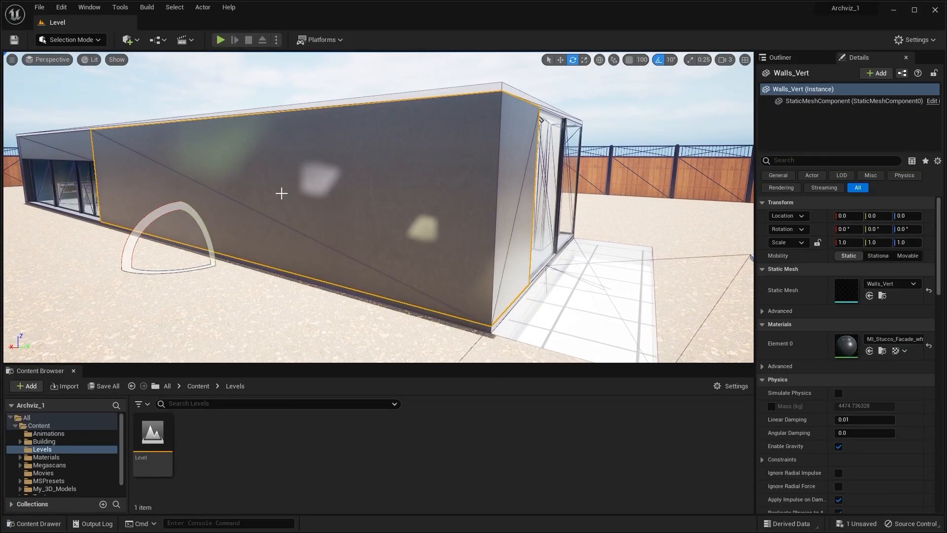
double_click(847, 287)
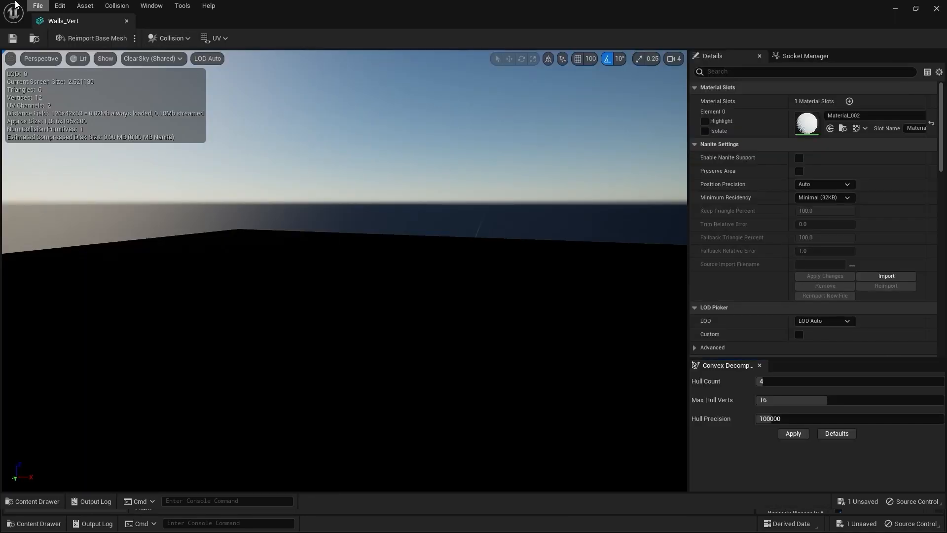
click(179, 44)
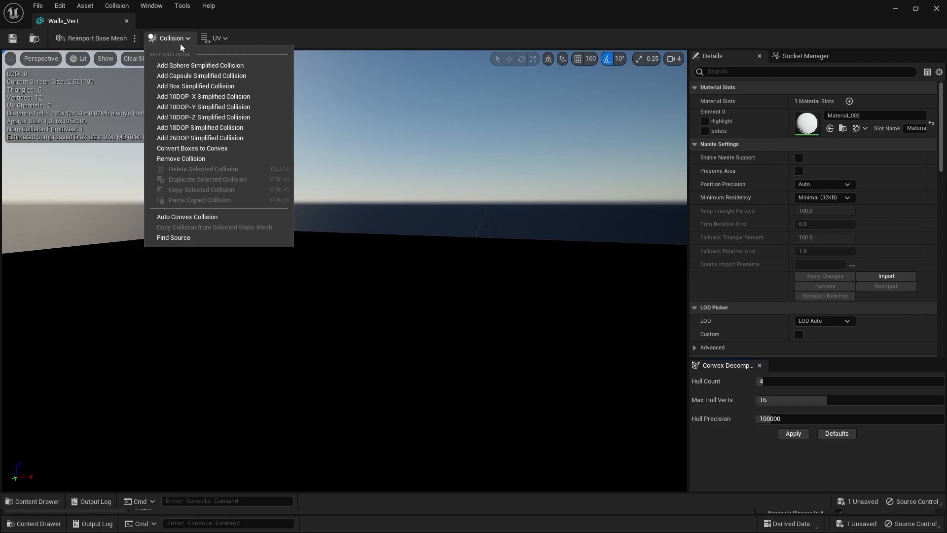
click(182, 159)
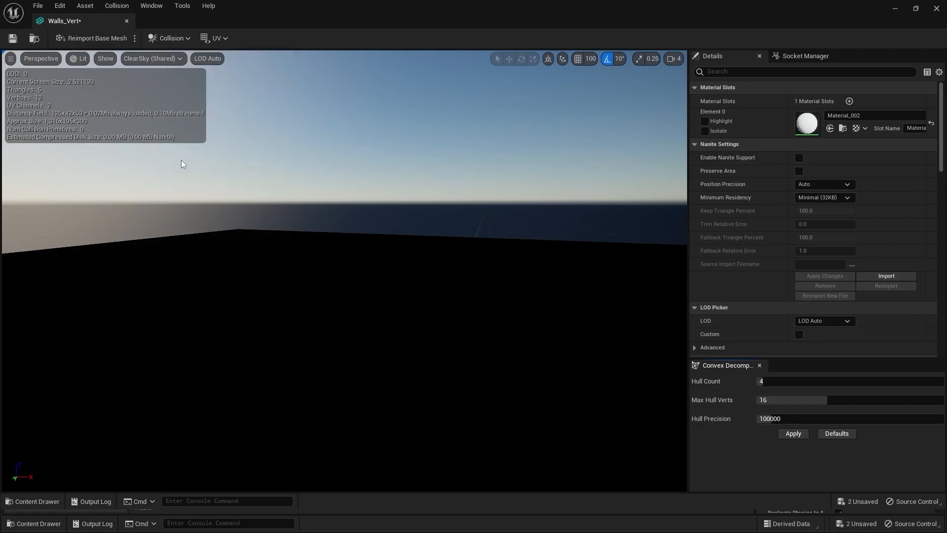
click(937, 8)
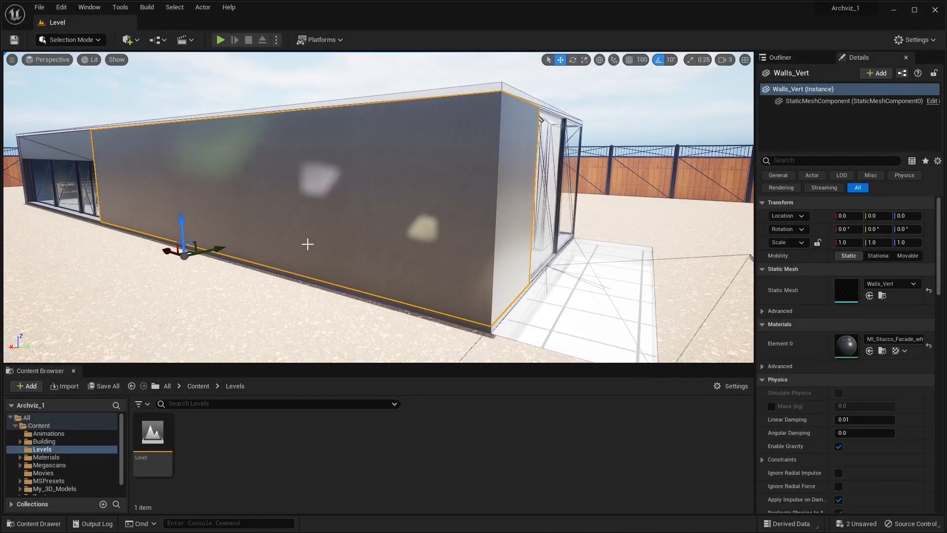
- Play the level and walk the player at the bedroom window and the wall behind the bed to test collision, and end the session
right_drag(279, 121, 280, 121)
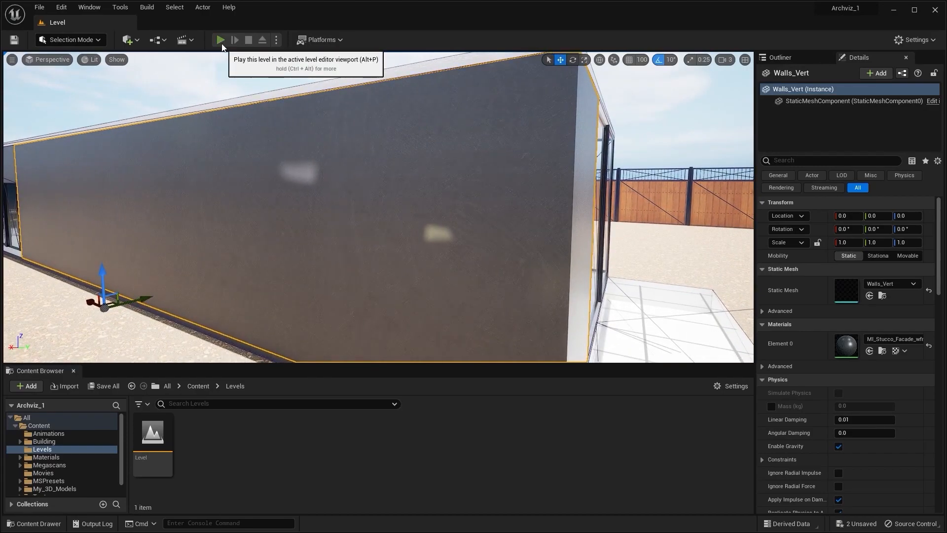
click(222, 42)
key(w)
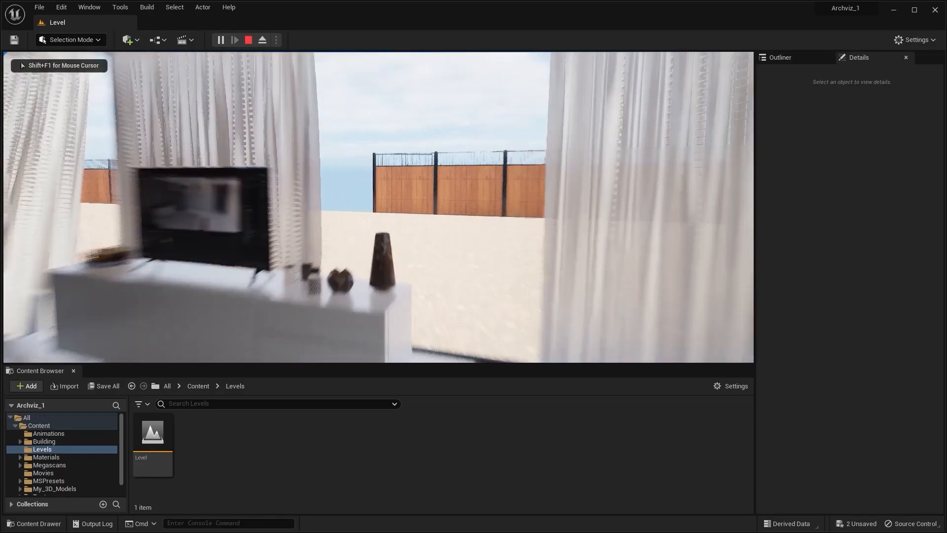
key(s)
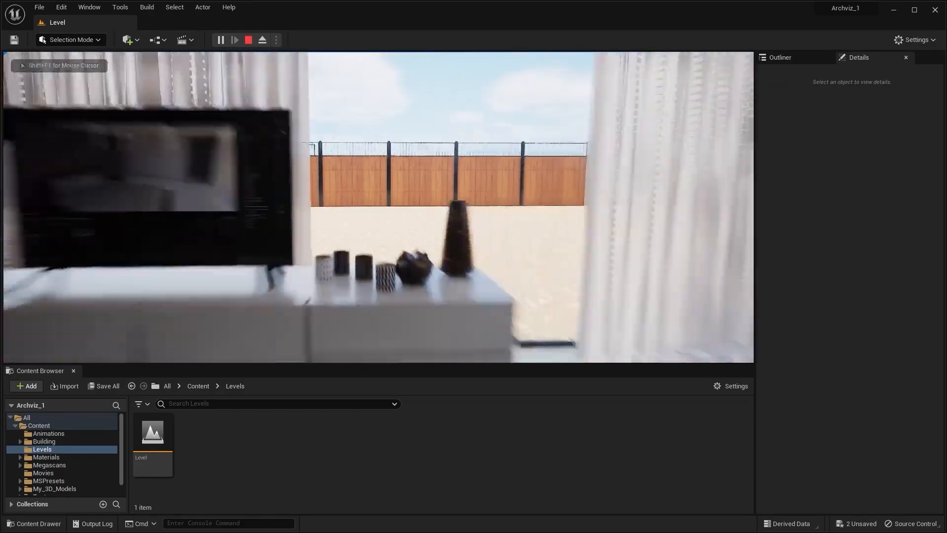
key(w)
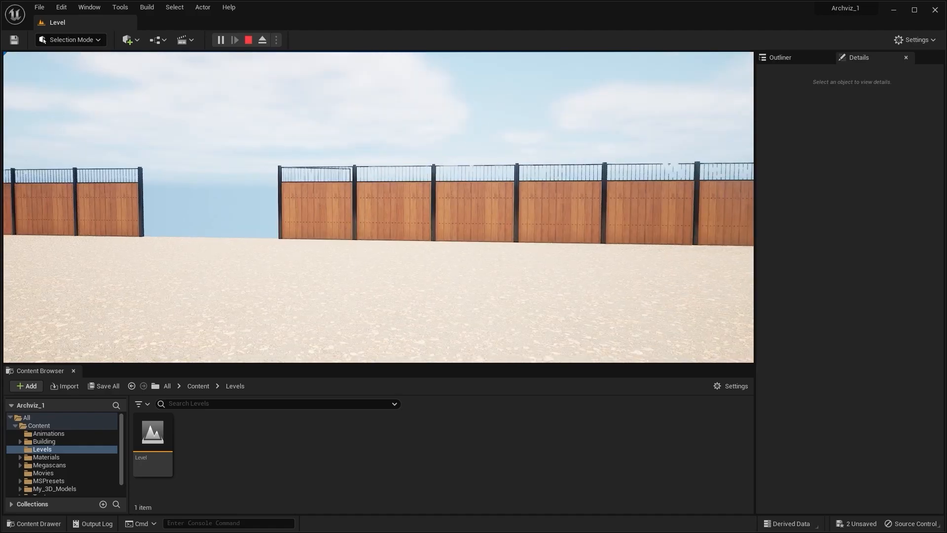
key(w)
key(s)
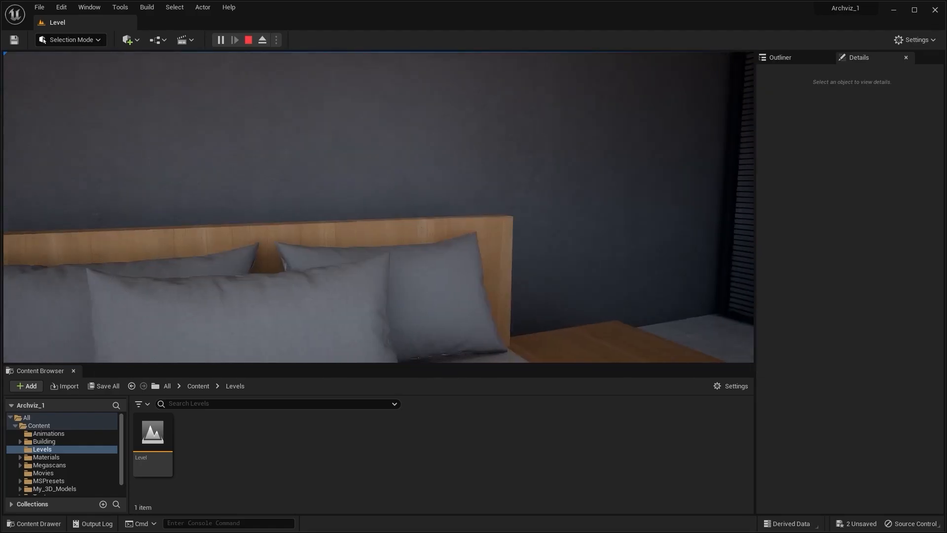
key(w)
key(w)
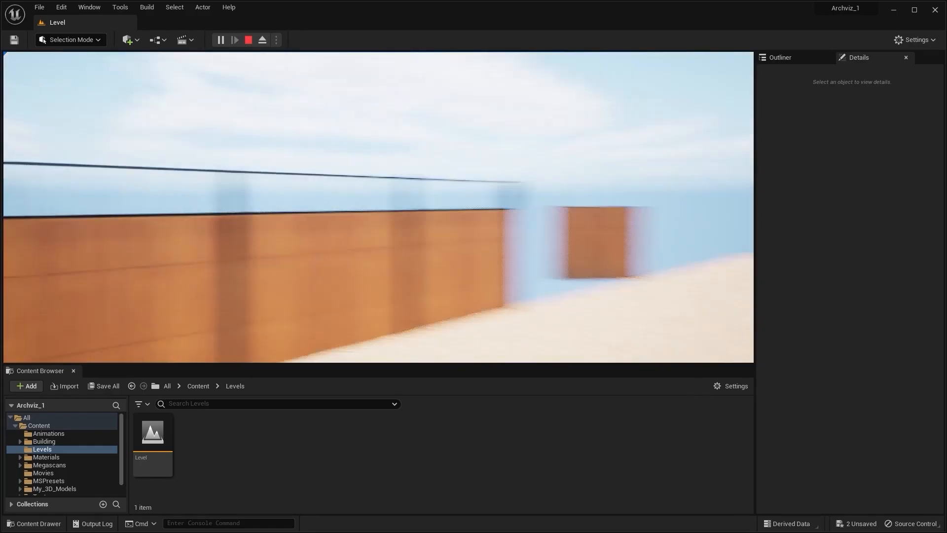
key(w)
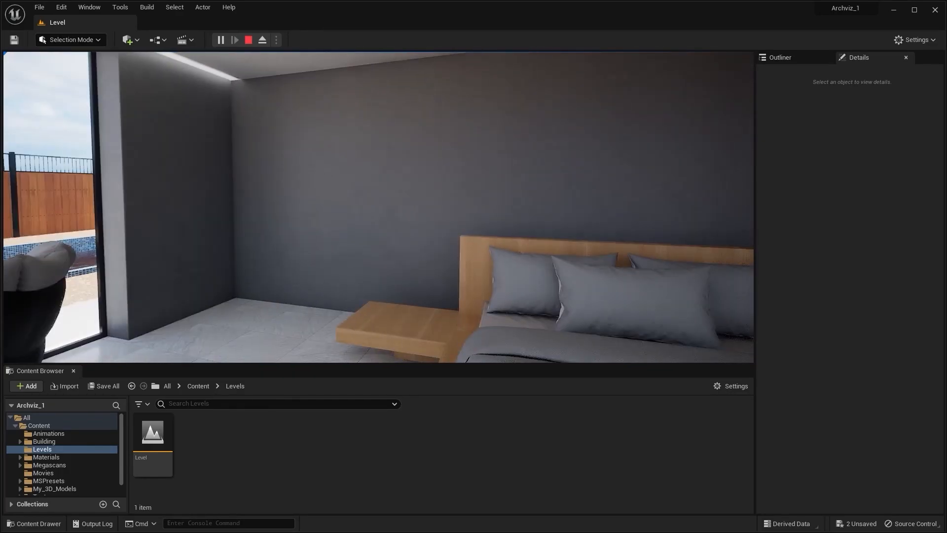
key(Escape)
click(111, 231)
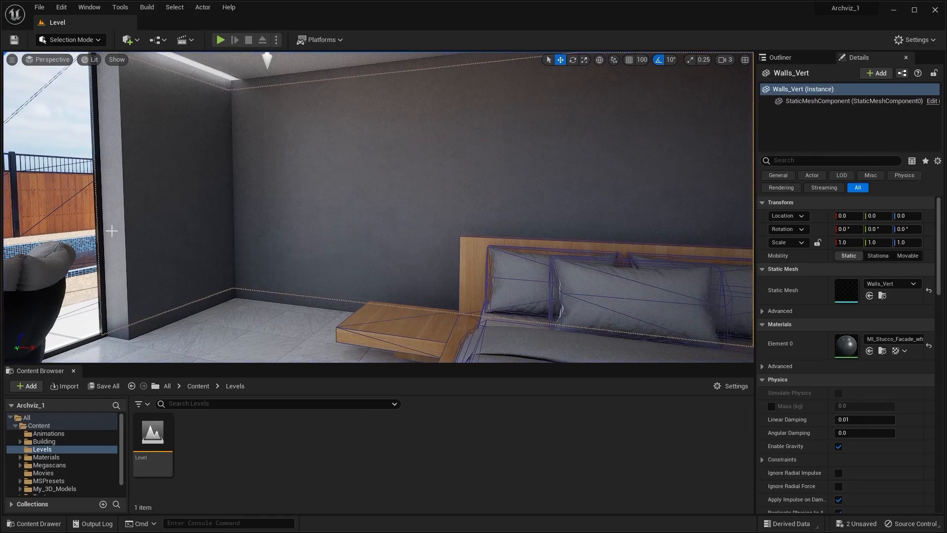
- Inspect the collision options of the static mesh of the window glass beside the TV cabinet, New_Windows_Vert_030
key(Escape)
right_drag(413, 251, 750, 261)
key(s)
right_drag(368, 205, 466, 202)
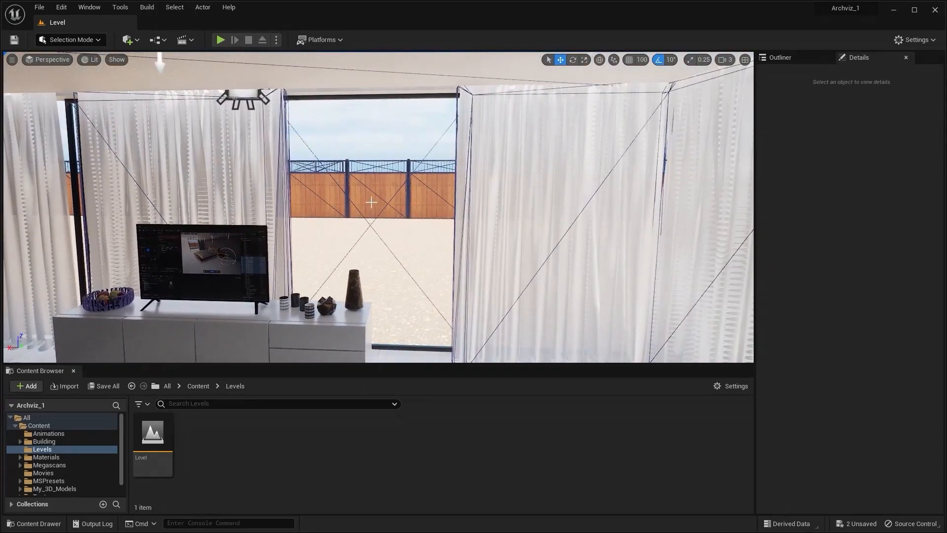
click(372, 202)
key(w)
right_drag(387, 215, 345, 234)
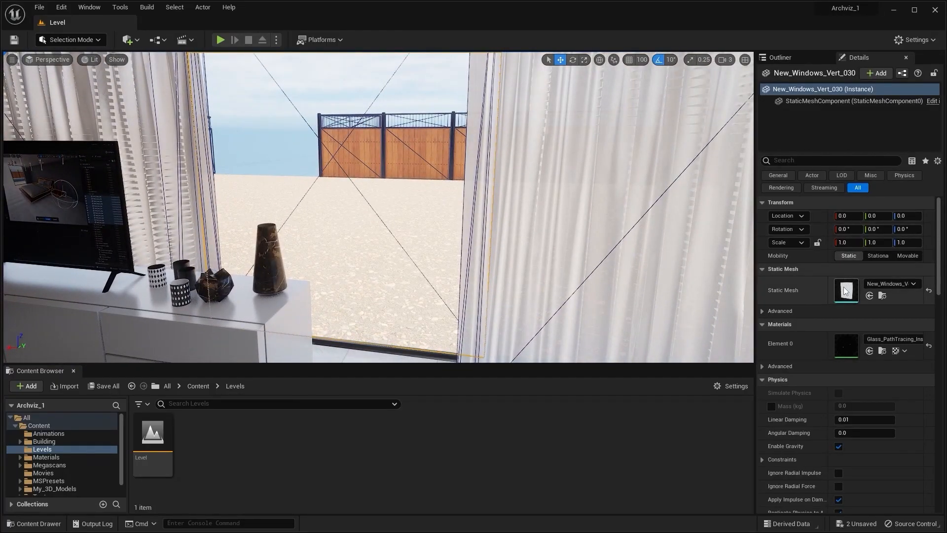
double_click(845, 291)
click(169, 38)
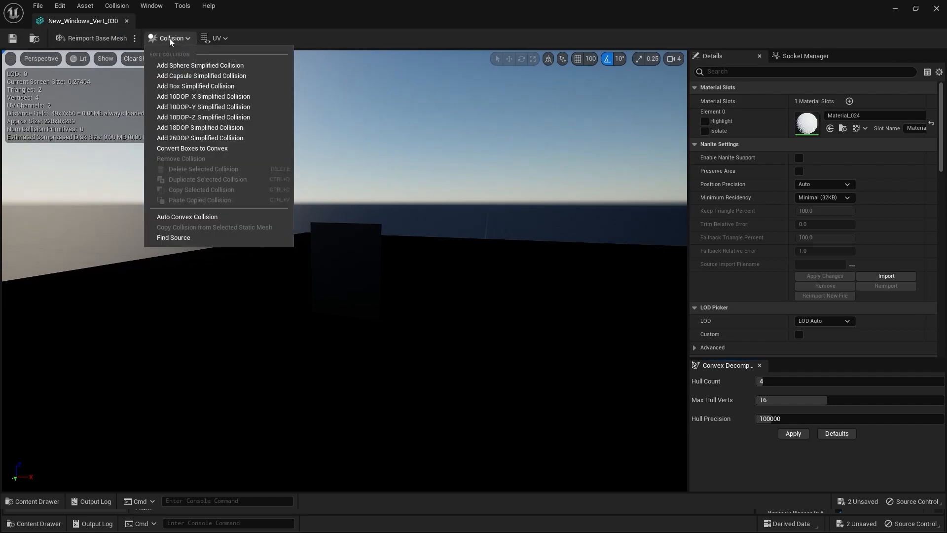
click(195, 169)
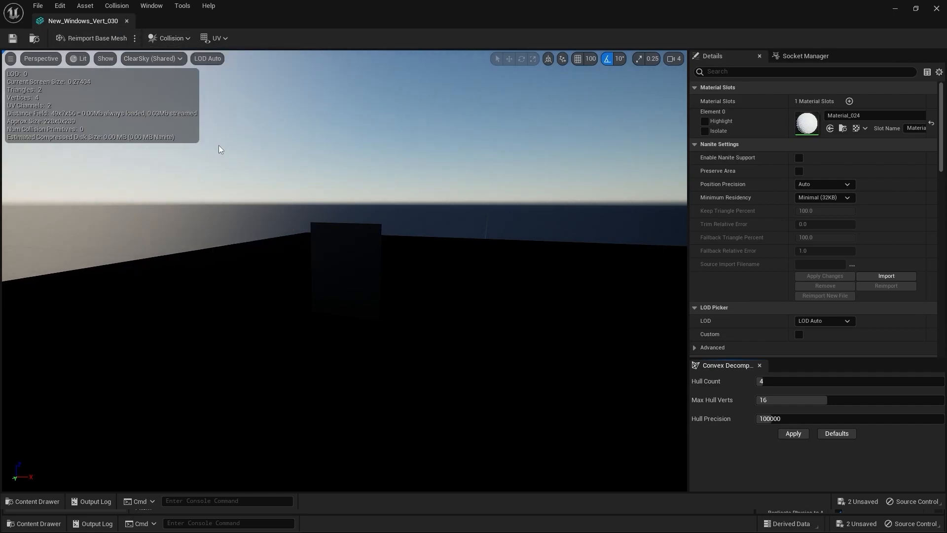
click(937, 8)
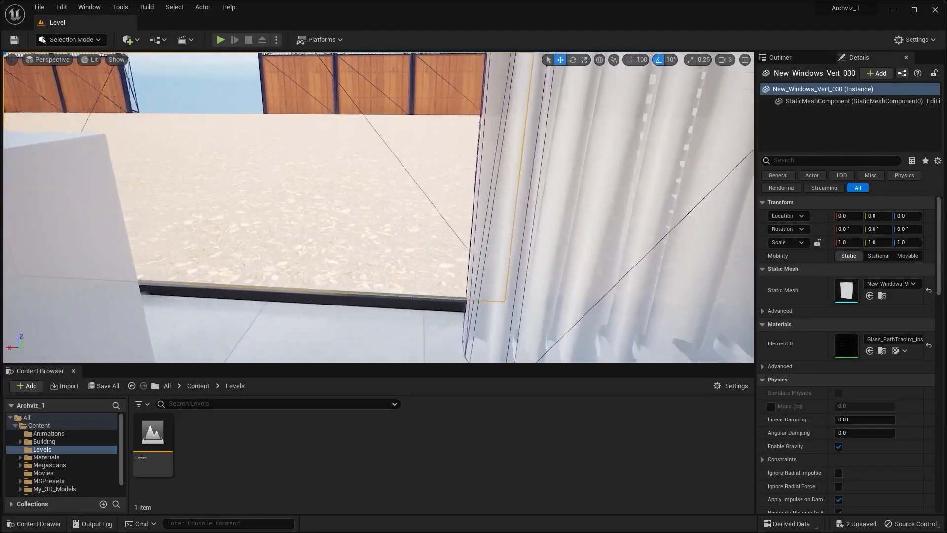
- Remove the collision from the static mesh of the window frame around that glass, New_Windows_Vert_029
right_drag(350, 216, 350, 196)
click(353, 209)
double_click(845, 284)
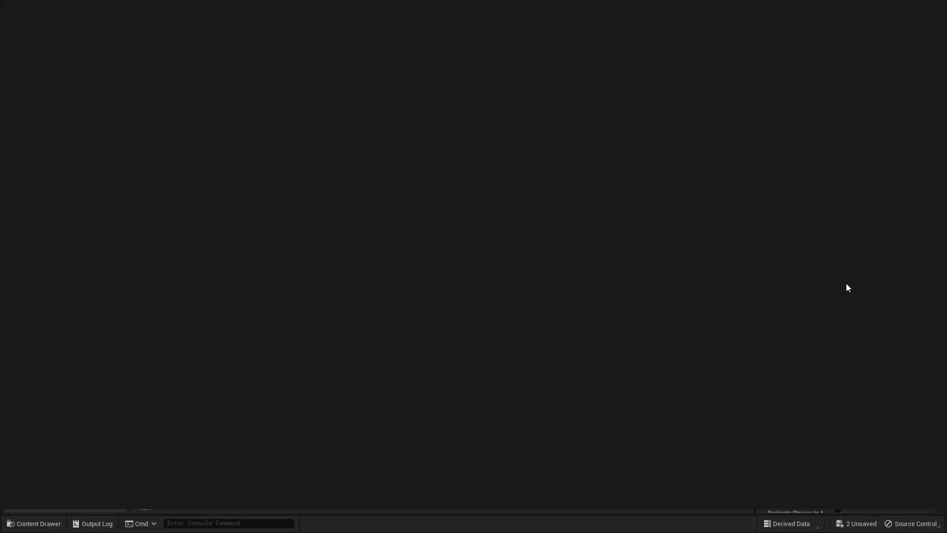
click(159, 36)
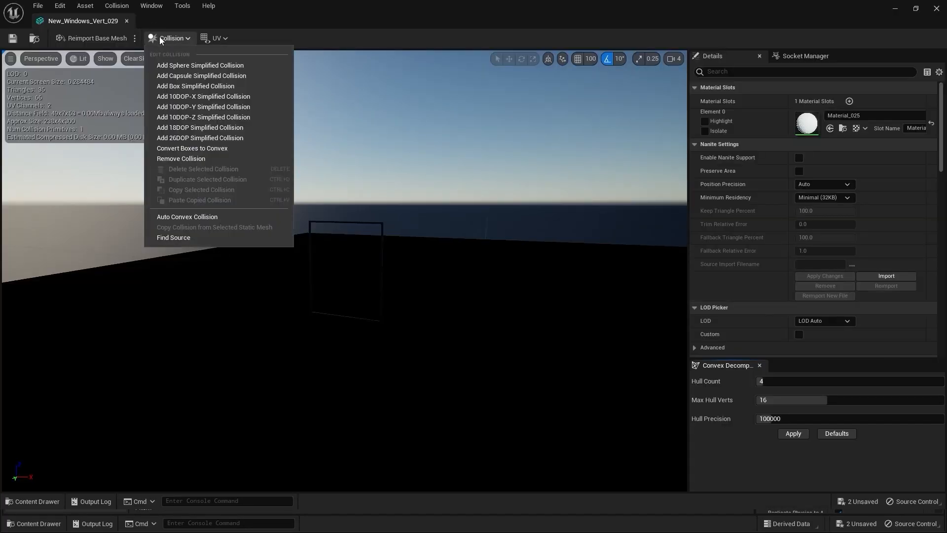
click(190, 160)
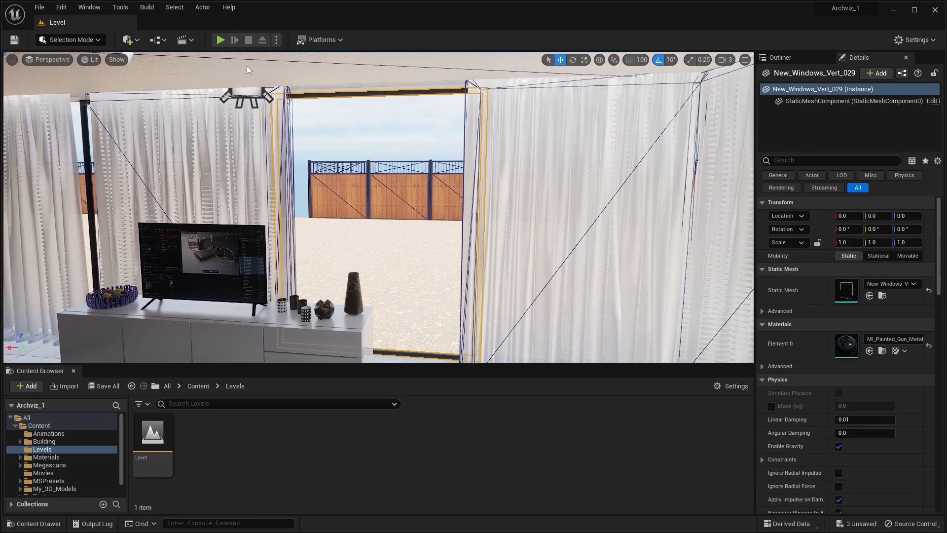
- Play the level, walk the player out and back through the window beside the TV cabinet, and end the session
click(220, 40)
key(w)
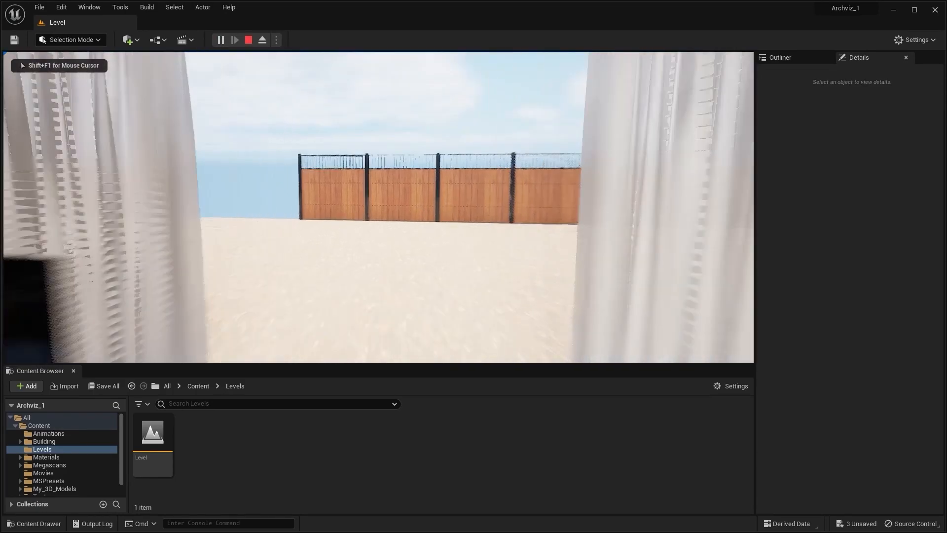
key(w)
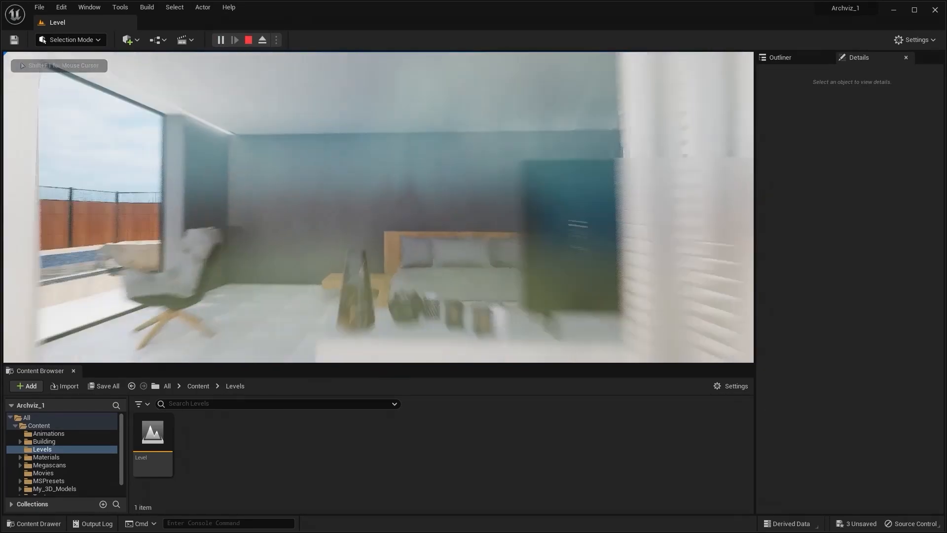
key(w)
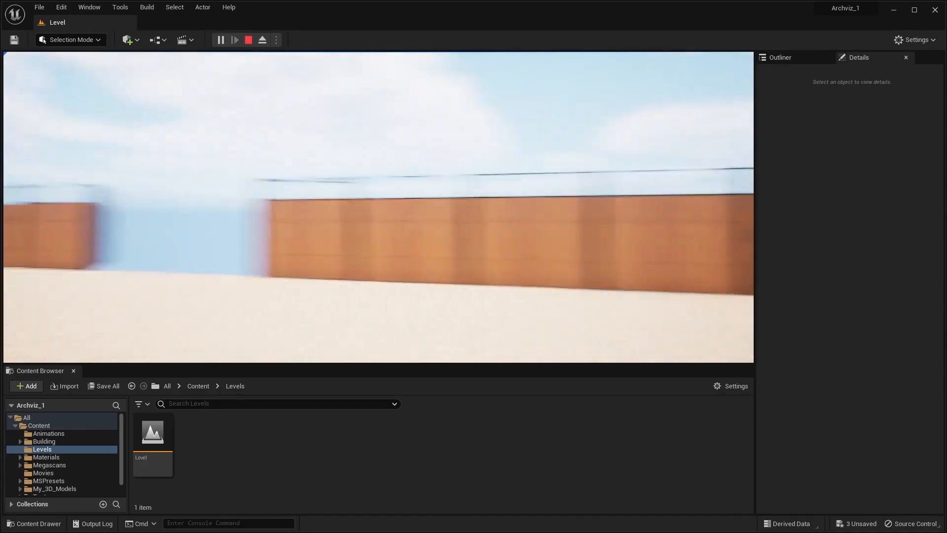
key(w)
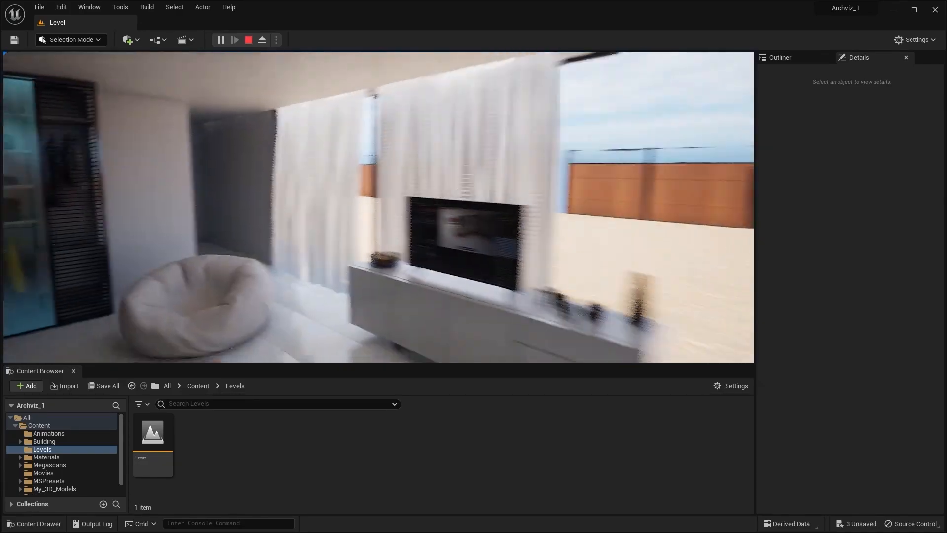
key(w)
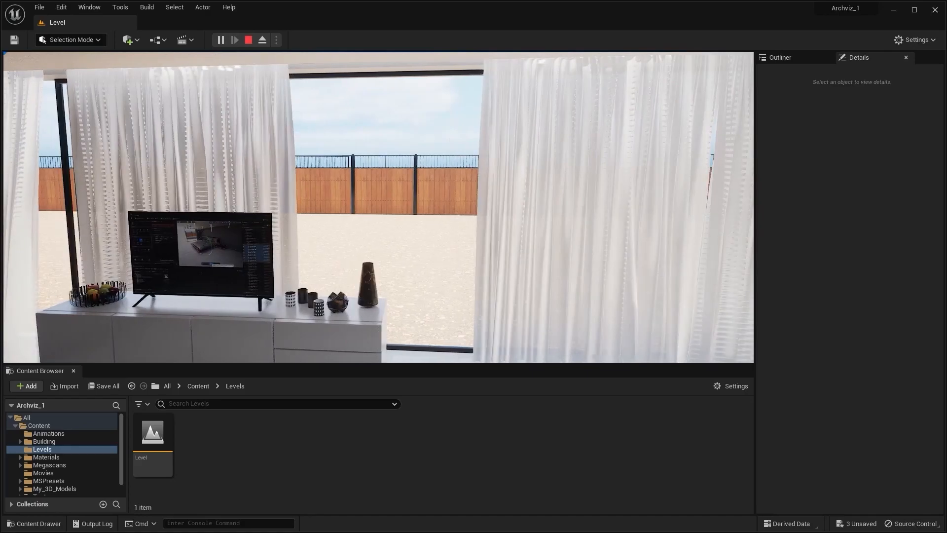
key(Escape)
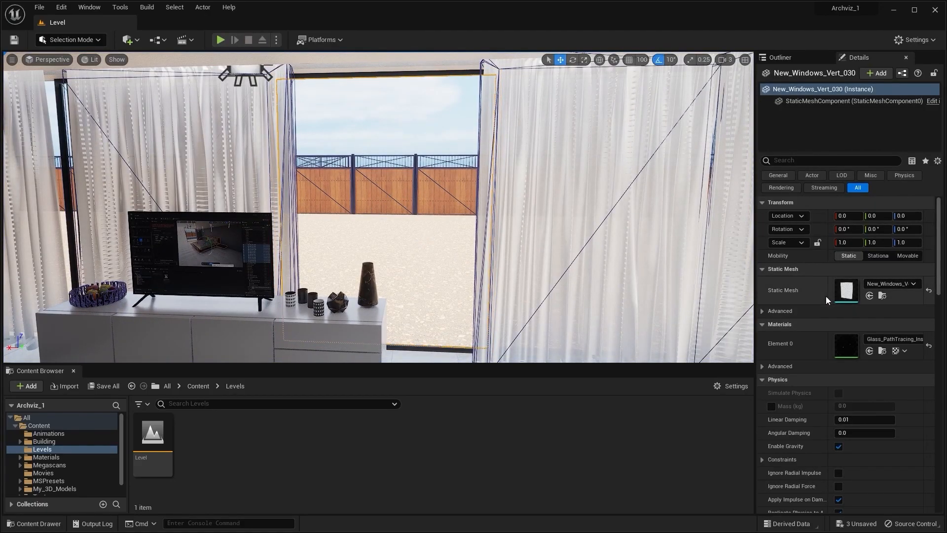
- Add a box simplified collision to the static mesh of the window glass, New_Windows_Vert_030
double_click(845, 290)
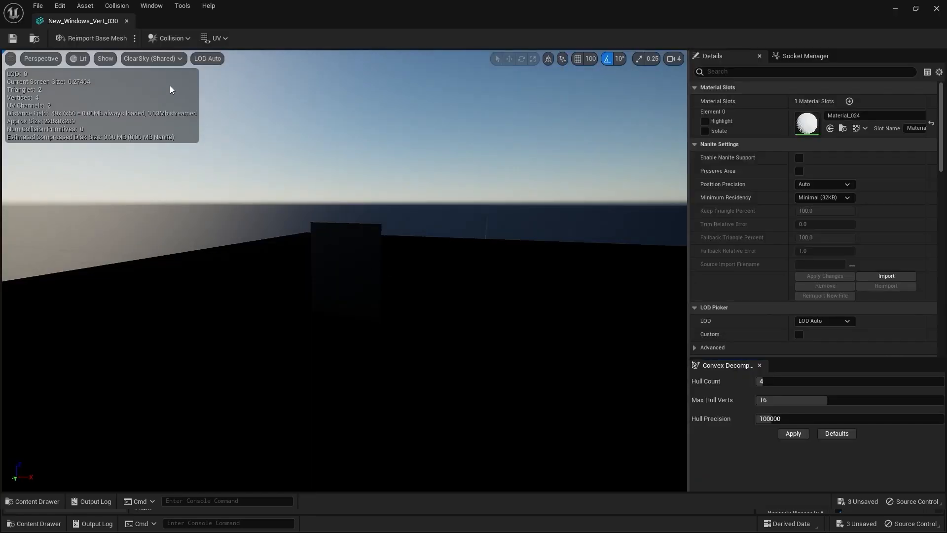
click(175, 42)
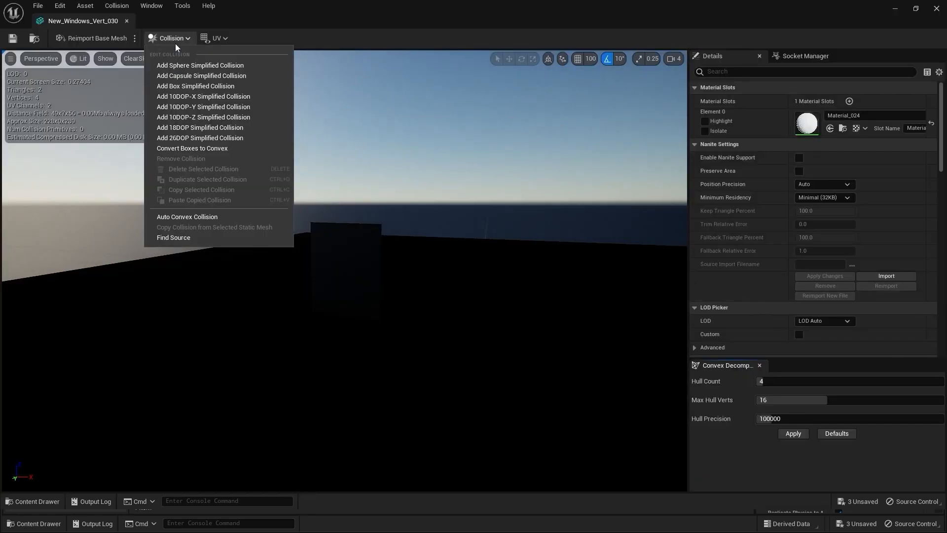
click(218, 86)
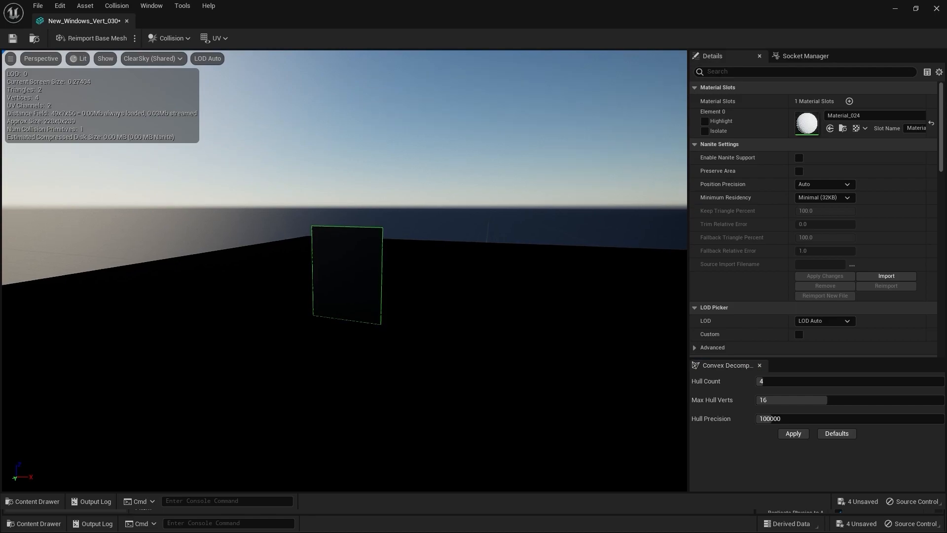
right_drag(345, 271, 415, 274)
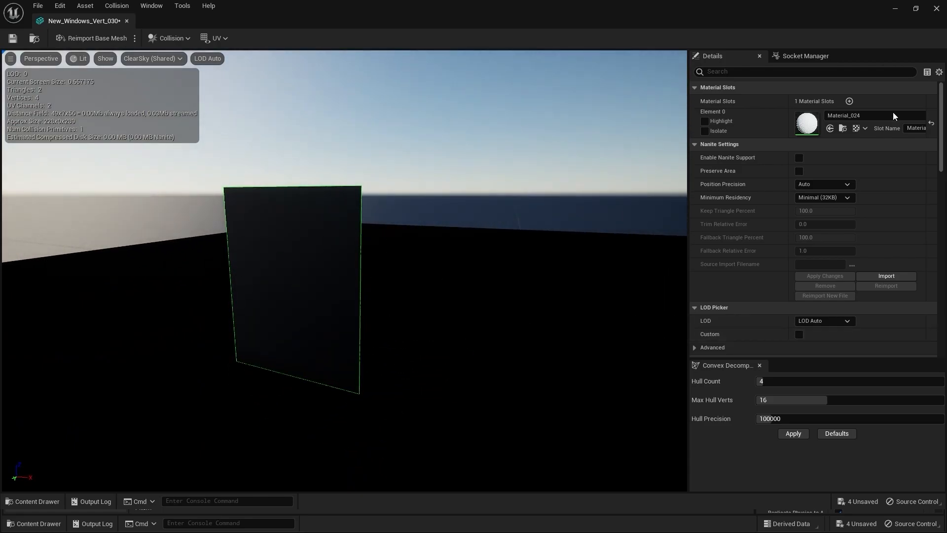
click(936, 9)
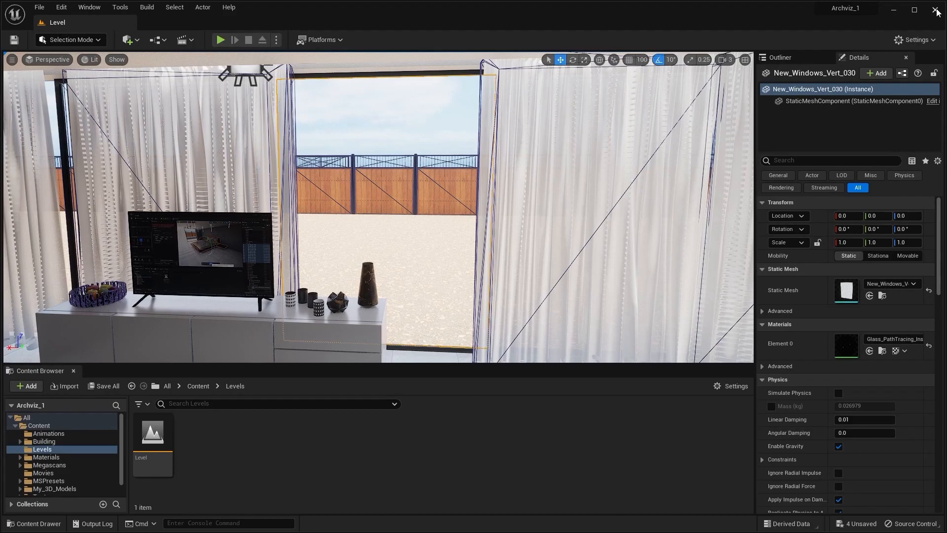
- Play the level, walk the player repeatedly against the window glass beside the TV cabinet to test its box collision, and end the session
right_drag(213, 128, 213, 119)
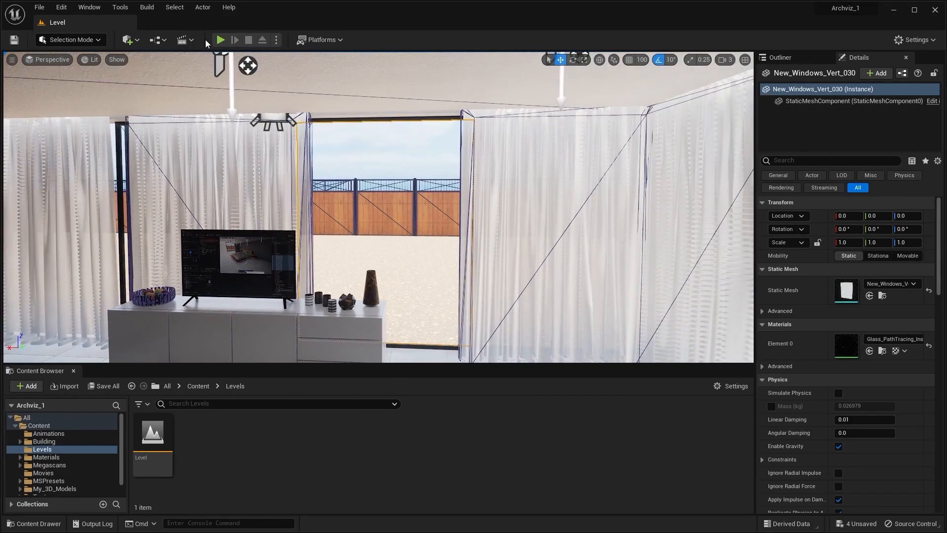
click(221, 40)
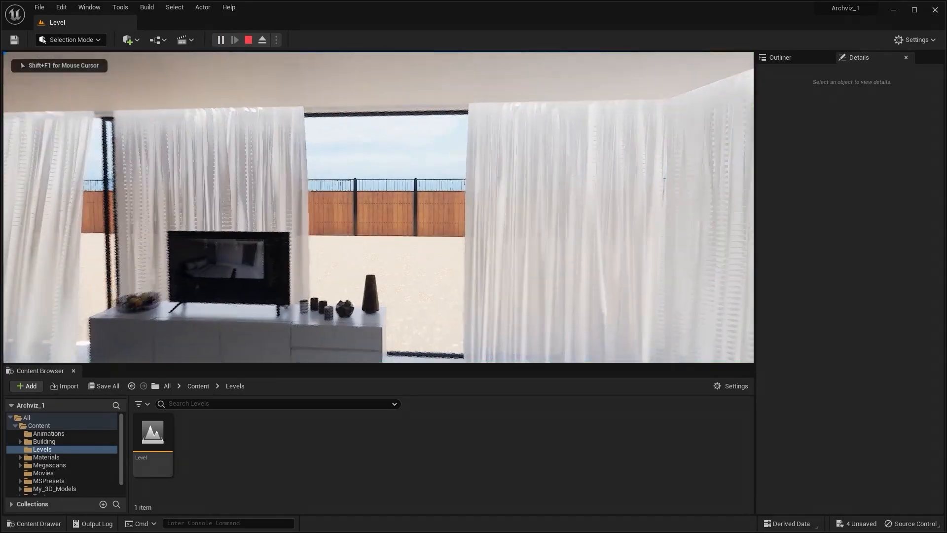
key(w)
key(s)
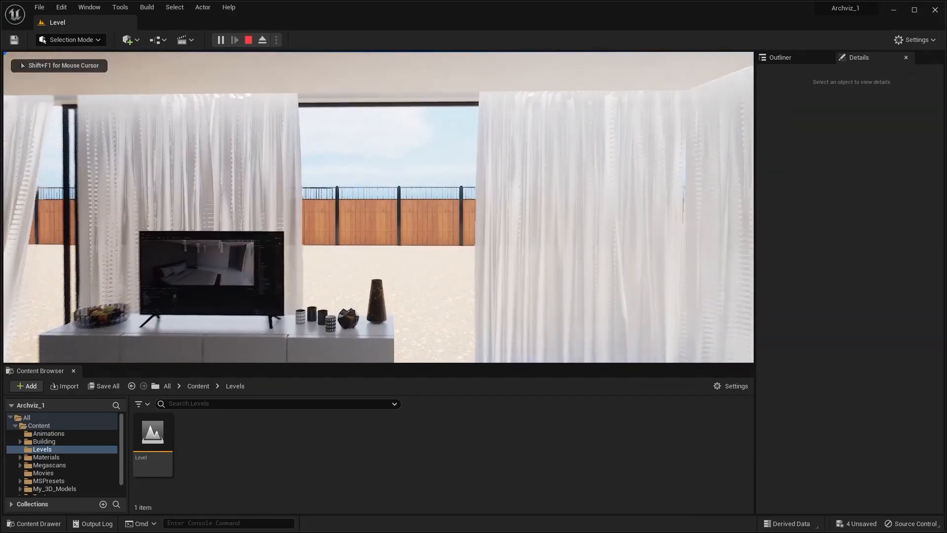
key(w)
key(s)
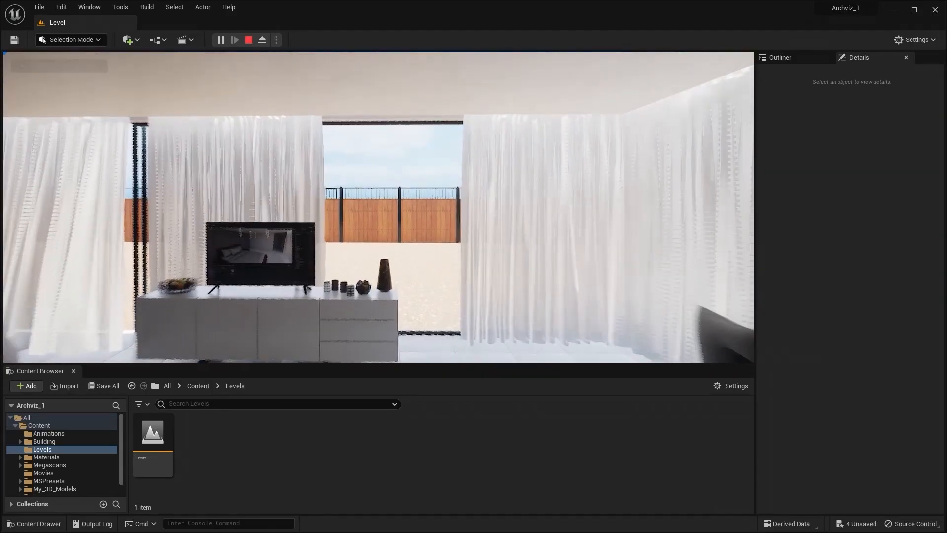
key(w)
key(s)
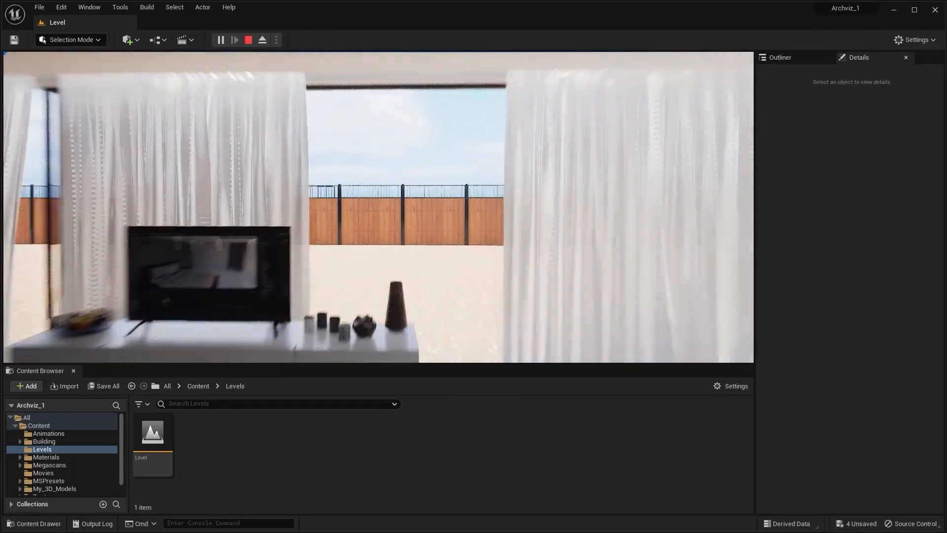
key(w)
key(s)
key(Escape)
key(Escape)
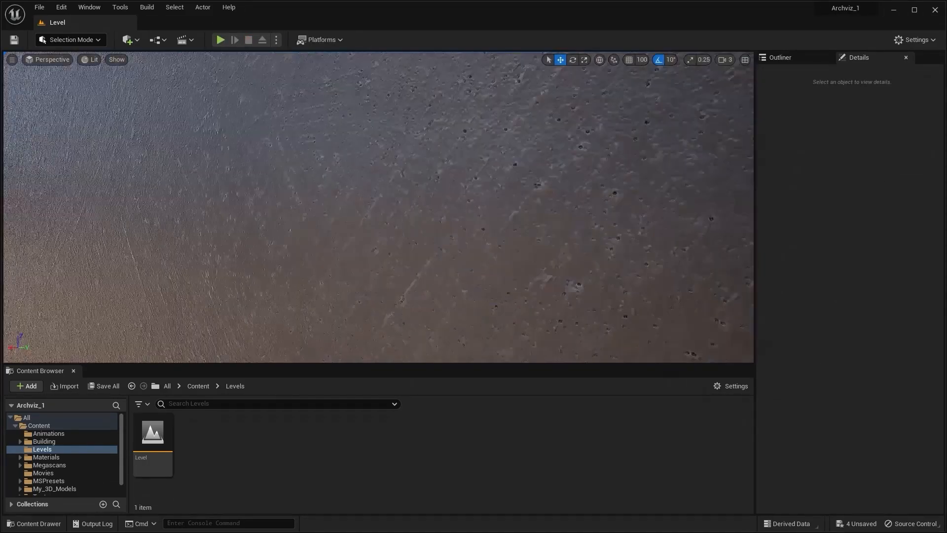
- Examine the collision wireframes on the bed and the surrounding bedroom furniture
right_drag(378, 207, 162, 222)
key(w)
key(s)
key(w)
key(s)
key(d)
right_drag(537, 199, 540, 199)
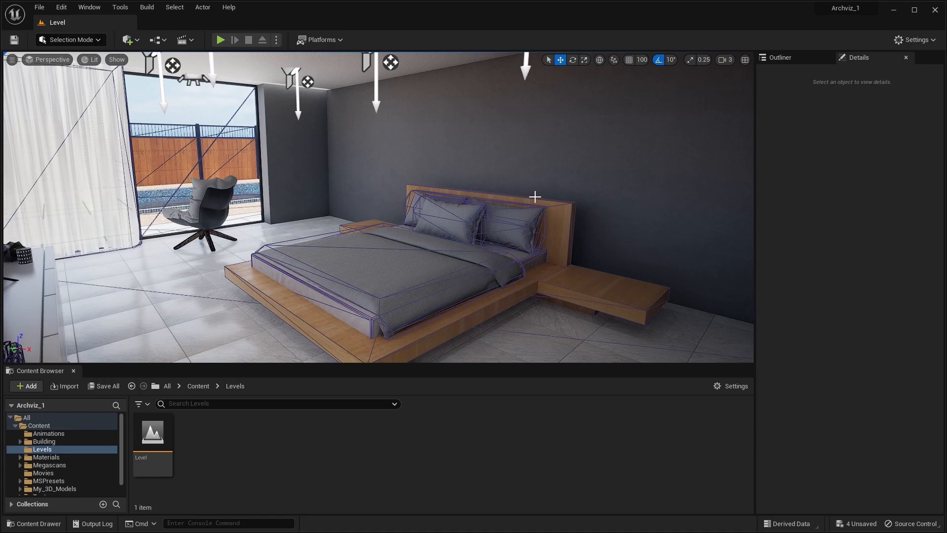
- Add a sphere simplified collision to the static mesh of the bean bag near the wardrobe
right_drag(588, 177, 396, 184)
click(391, 188)
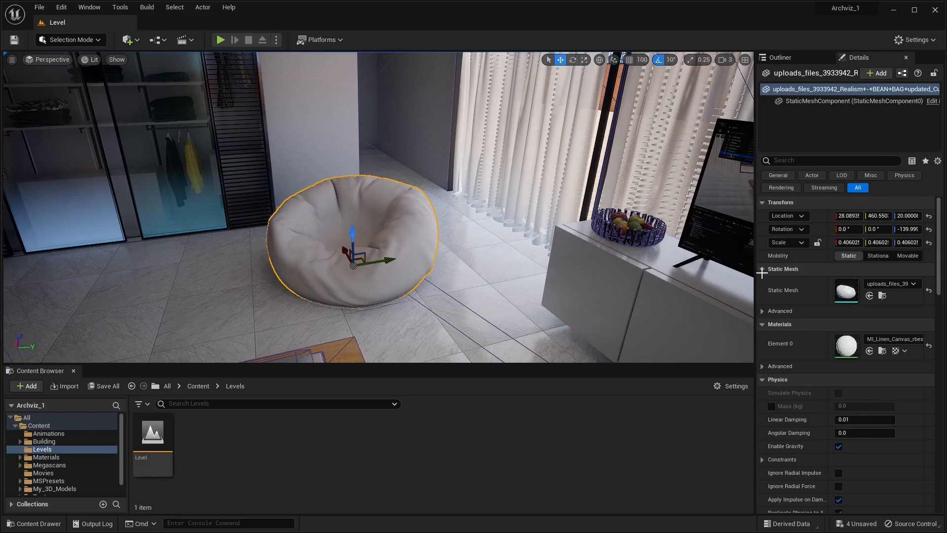
double_click(845, 292)
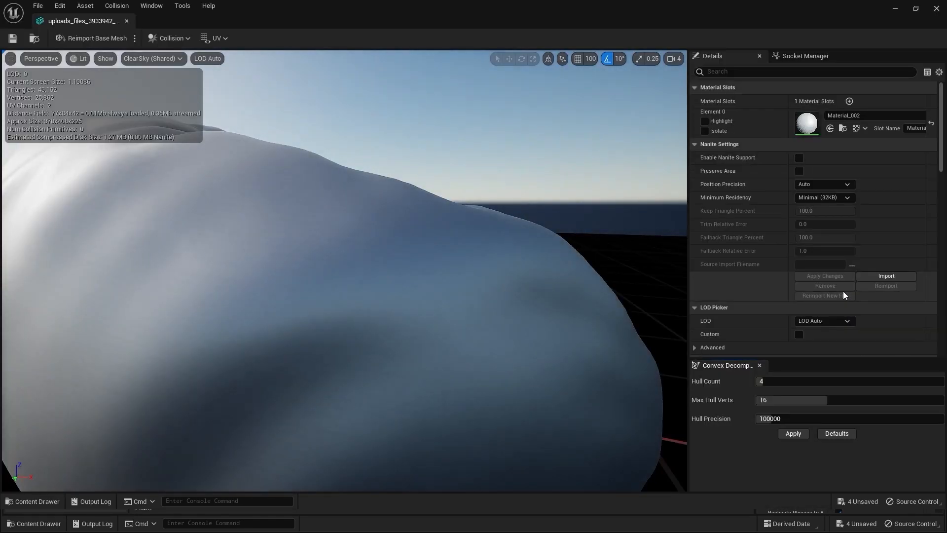
scroll(508, 212, down, 5)
drag(507, 212, 454, 242)
right_drag(507, 212, 511, 242)
click(168, 38)
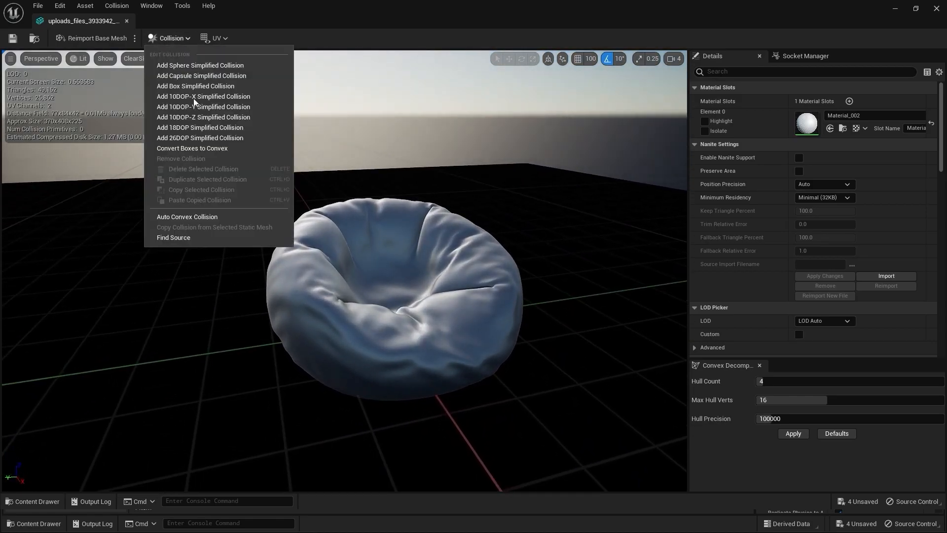
click(236, 67)
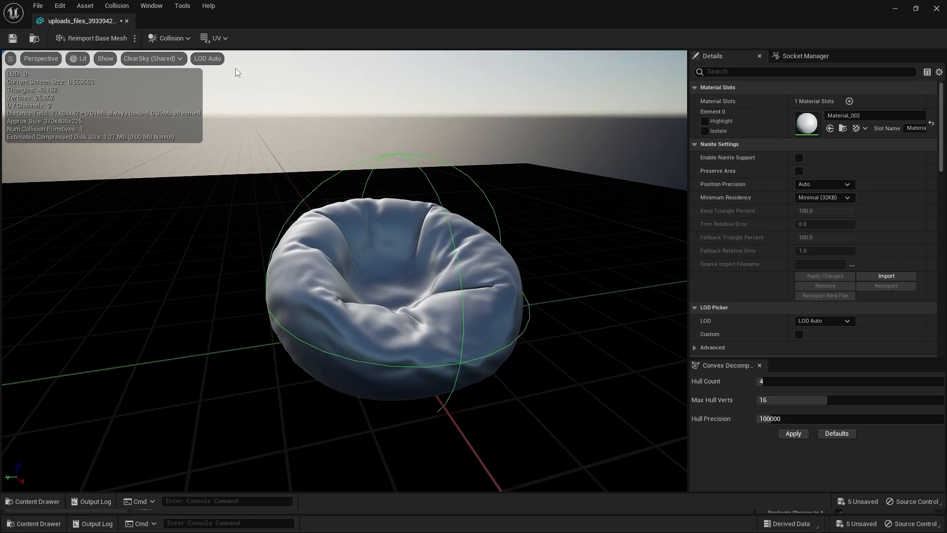
mouse_move(459, 197)
right_down()
mouse_move(419, 197)
mouse_move(466, 200)
right_up()
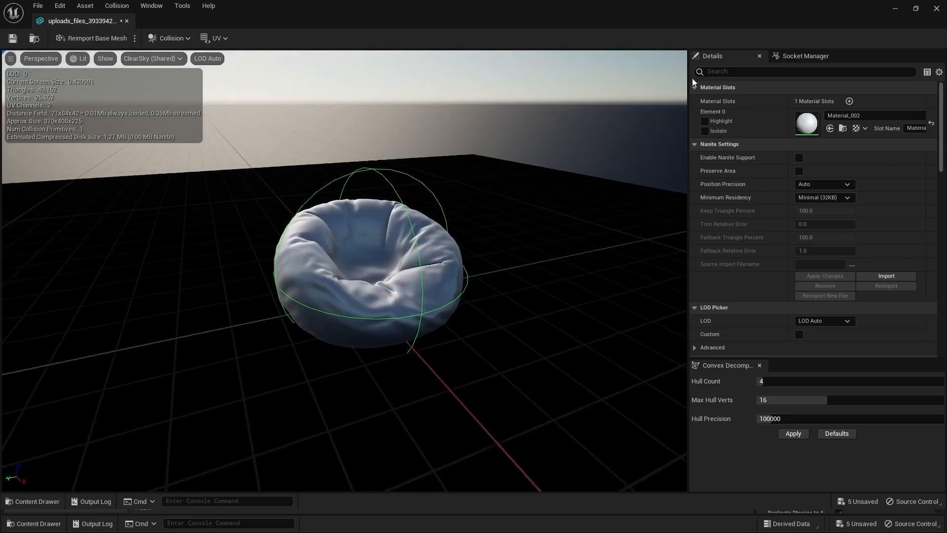
click(935, 11)
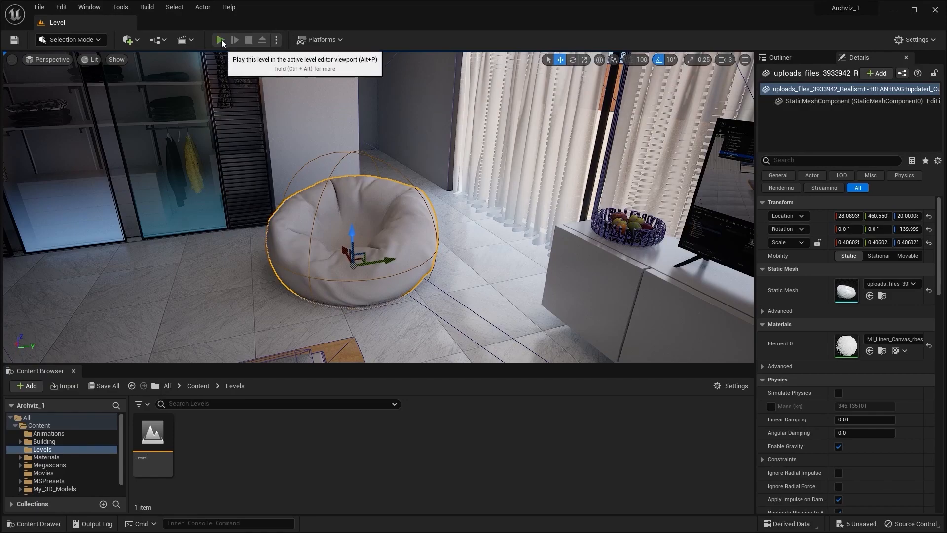
- Play the level, walk the player repeatedly against the bean bag to test its sphere collision, and end the session
click(220, 39)
click(328, 128)
key(w)
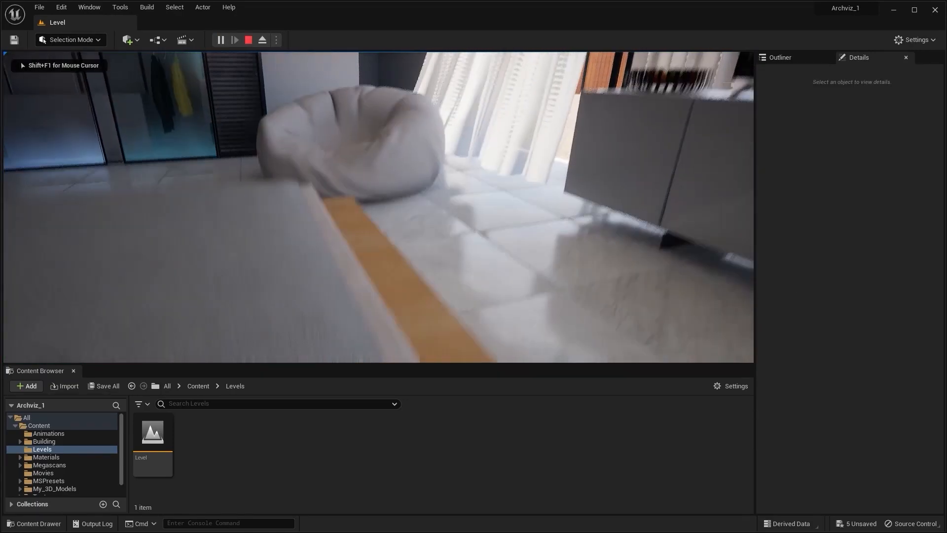
key(w)
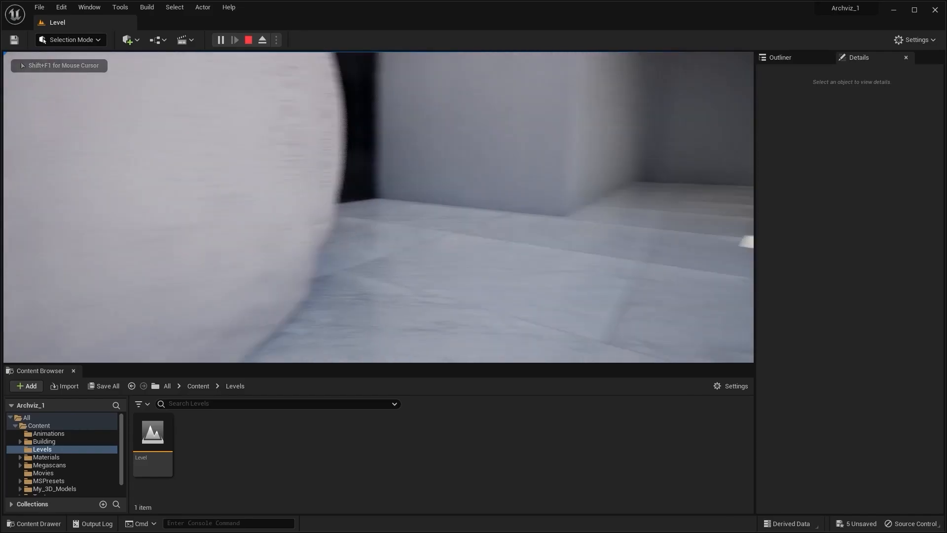
key(s)
key(w)
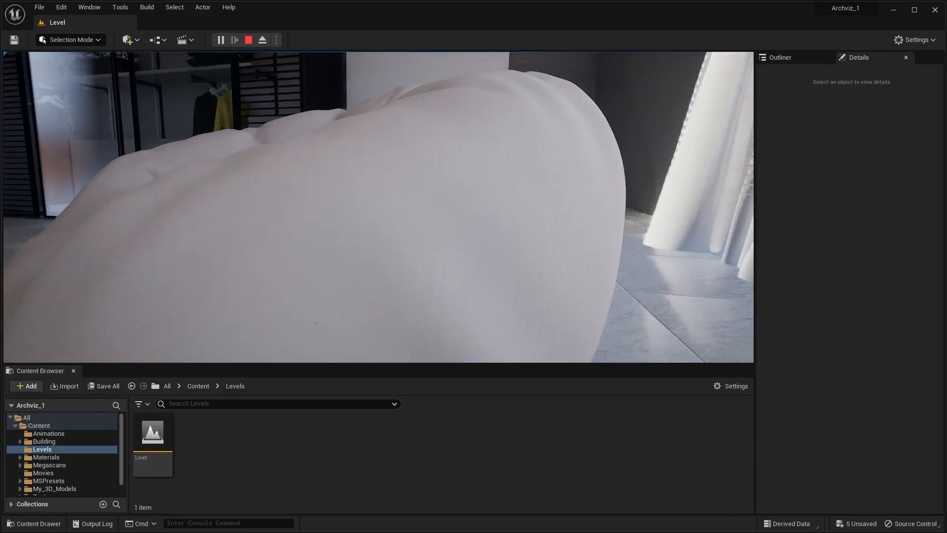
key(s)
key(w)
key(s)
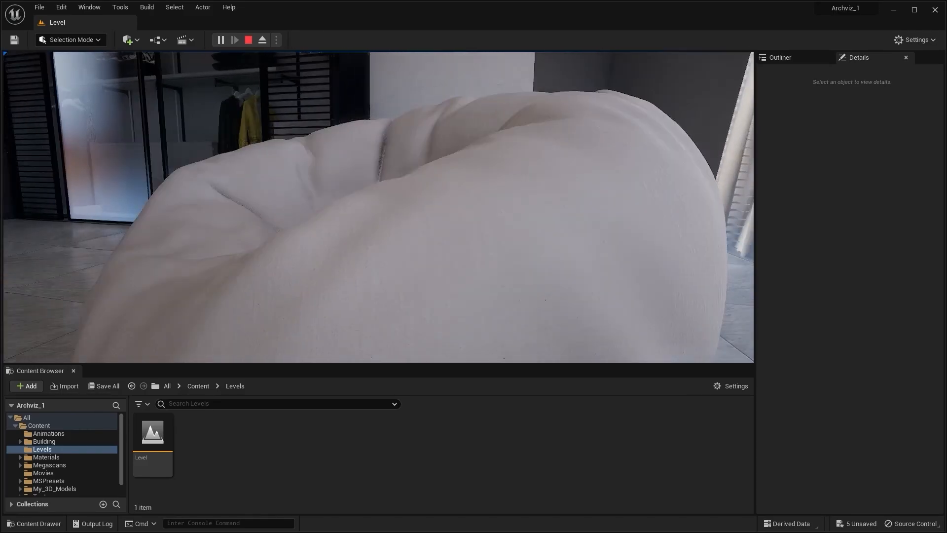
key(w)
key(s)
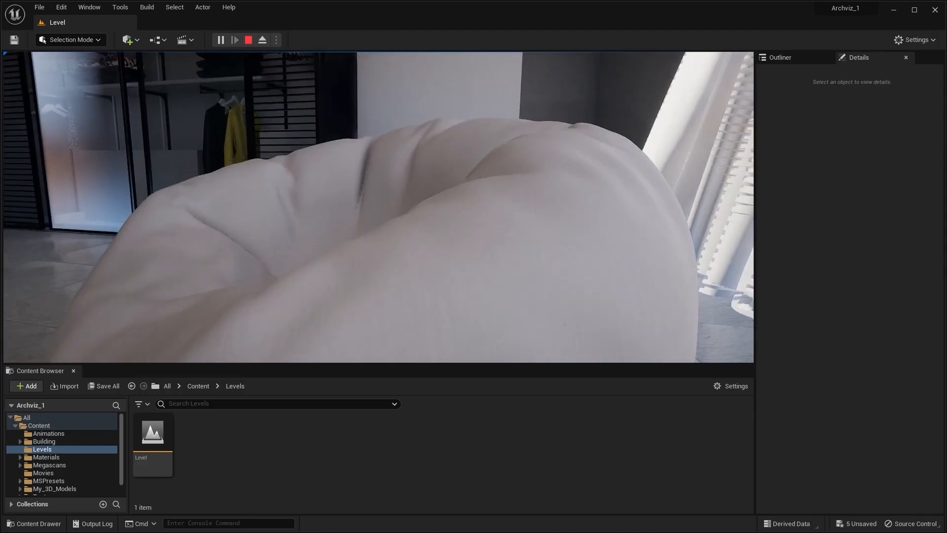
key(Escape)
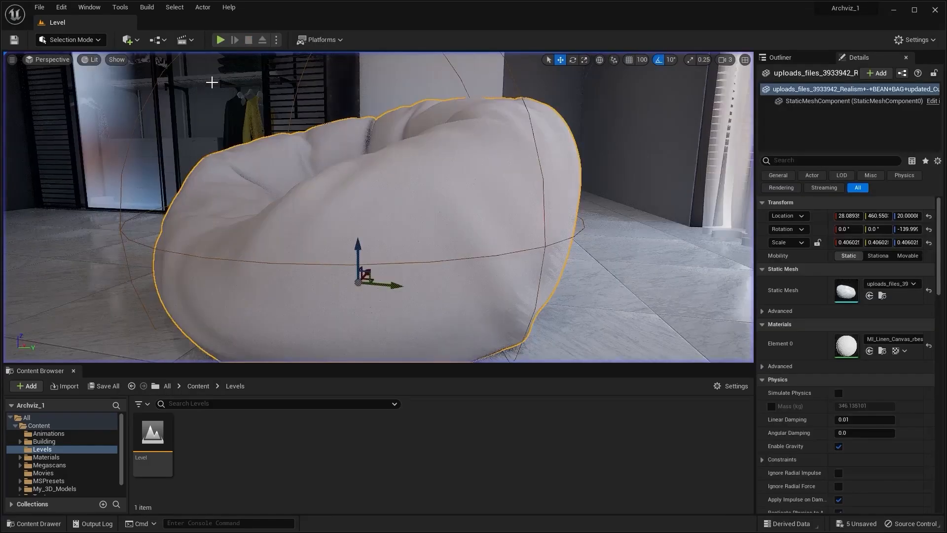
key(Escape)
- Add a box simplified collision to the static mesh of the TV sideboard, LE_Sideboard_Poliform_Pandora_4_001
key(s)
right_drag(212, 82, 351, 113)
key(w)
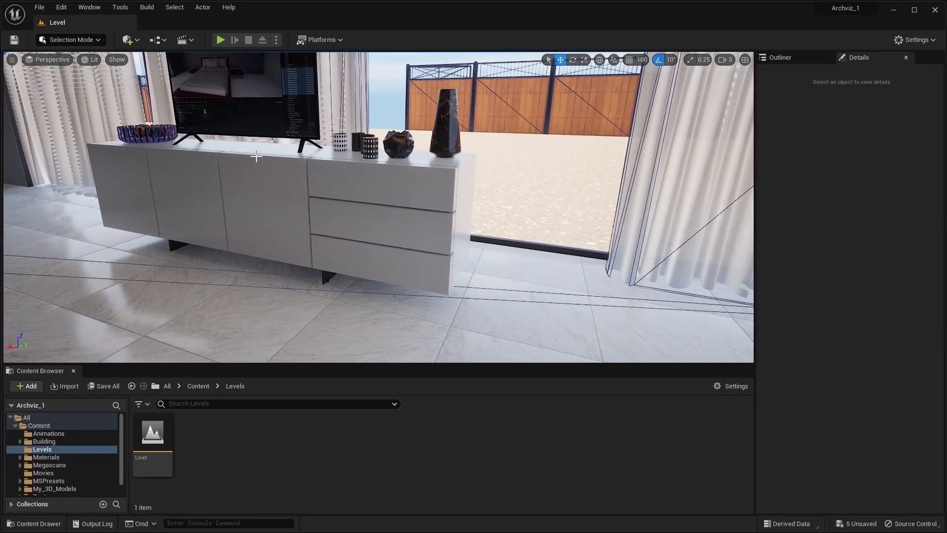
click(253, 155)
right_drag(351, 200, 336, 200)
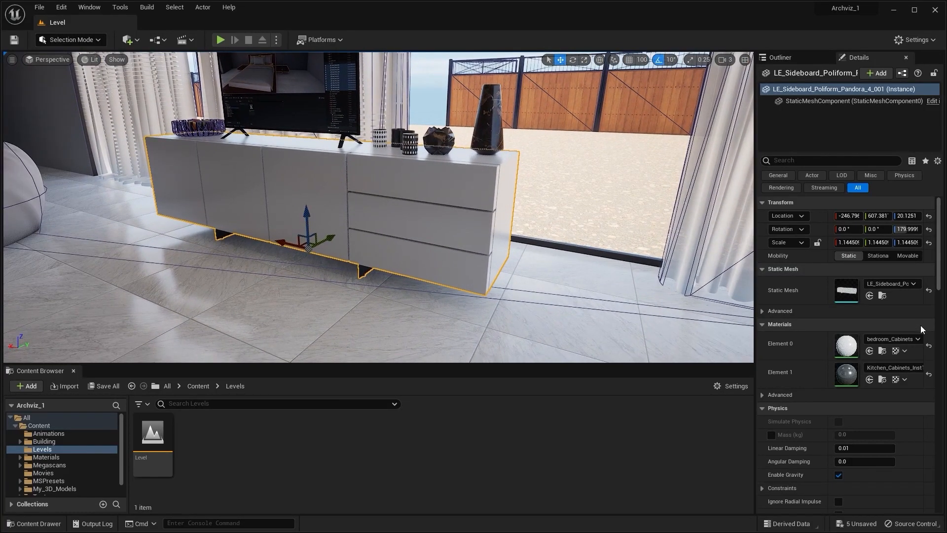
double_click(846, 290)
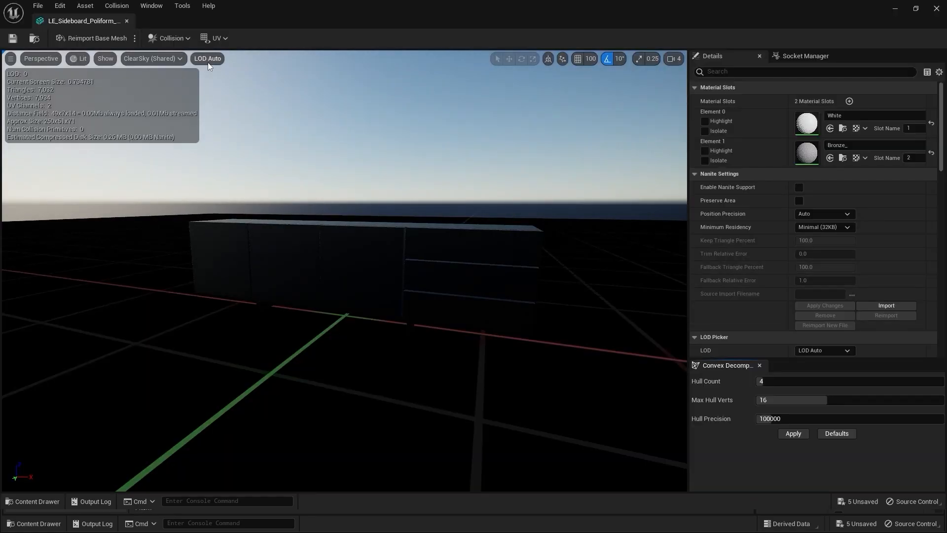
click(171, 38)
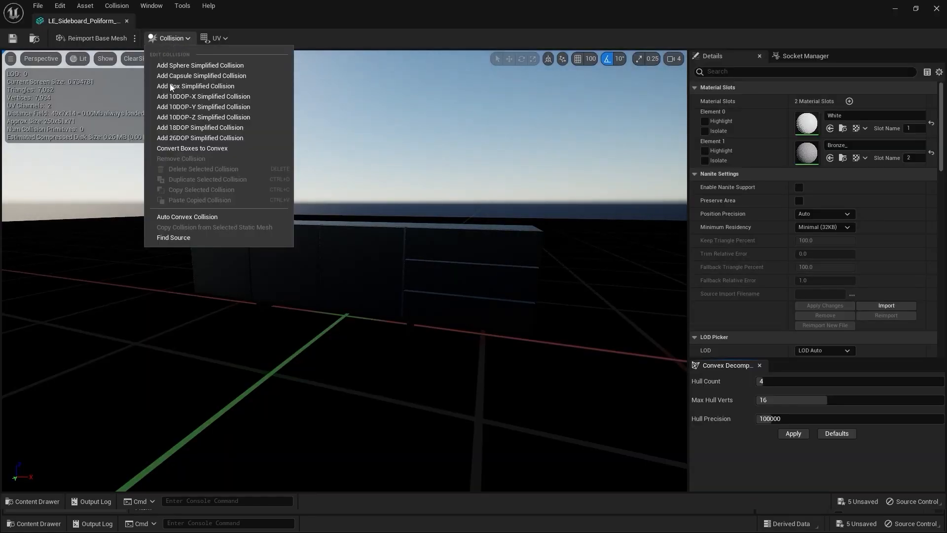
click(203, 86)
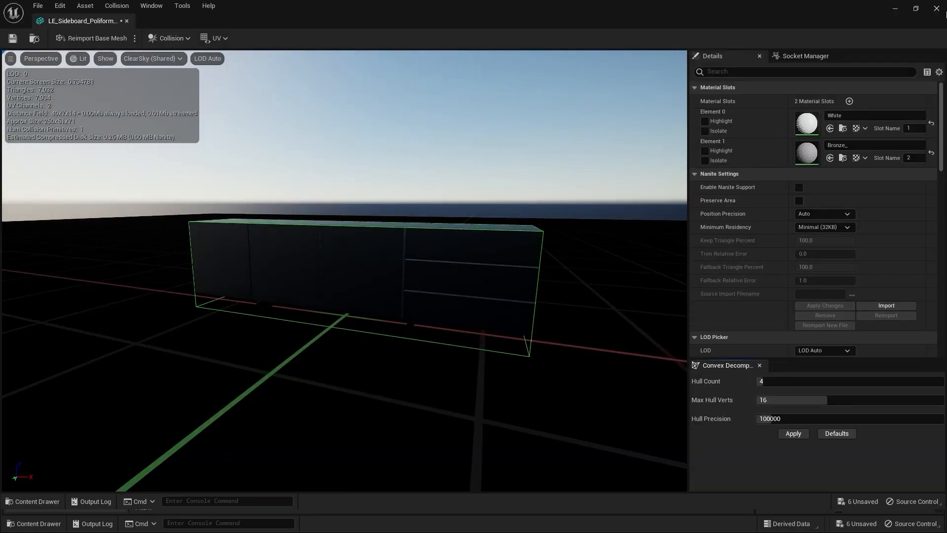
click(939, 9)
- Play the level, walk the player against the bed from several sides to test its collision, and end the session
right_drag(342, 239, 304, 112)
key(Escape)
click(221, 39)
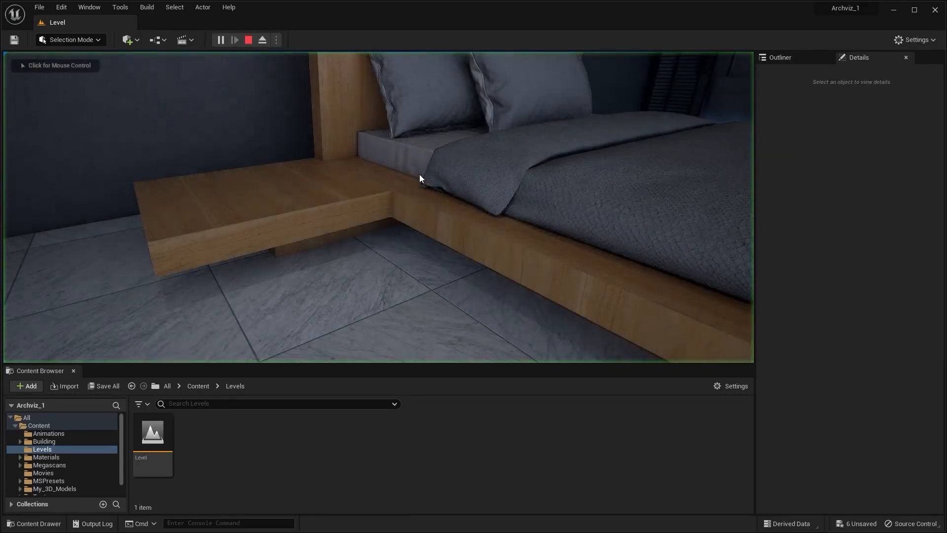
key(w)
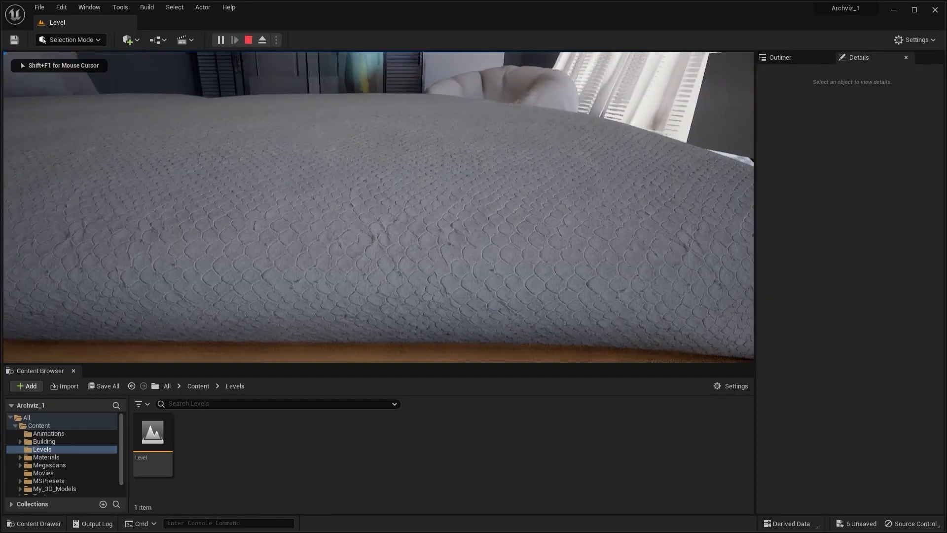
key(w)
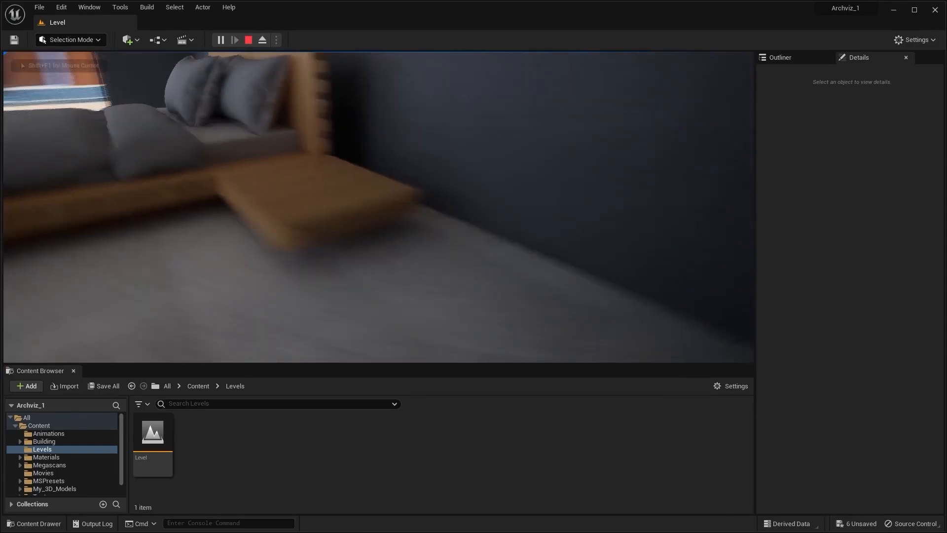
key(s)
key(w)
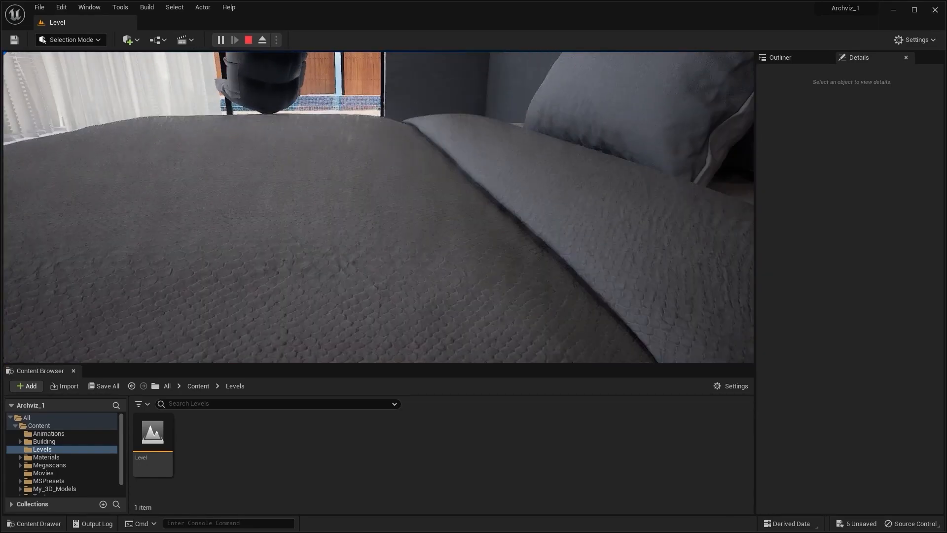
key(s)
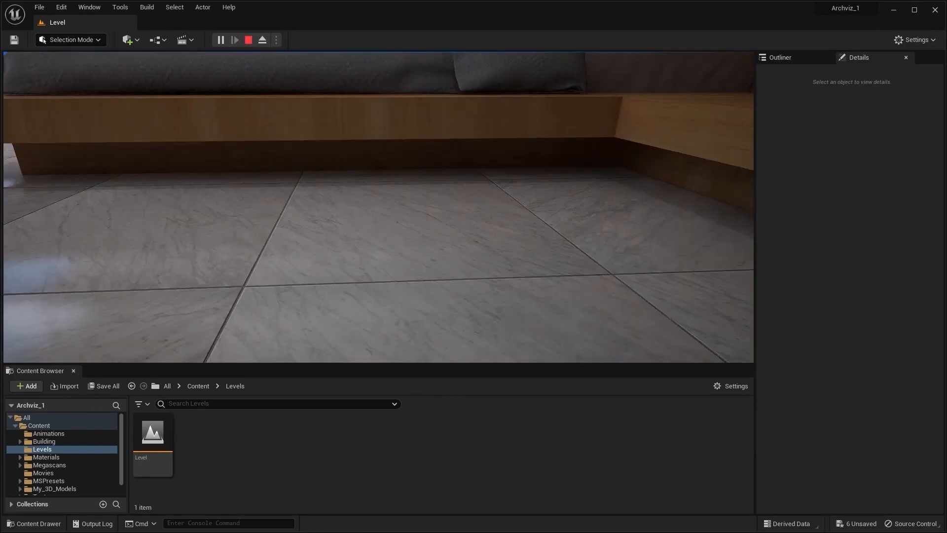
key(w)
key(w)
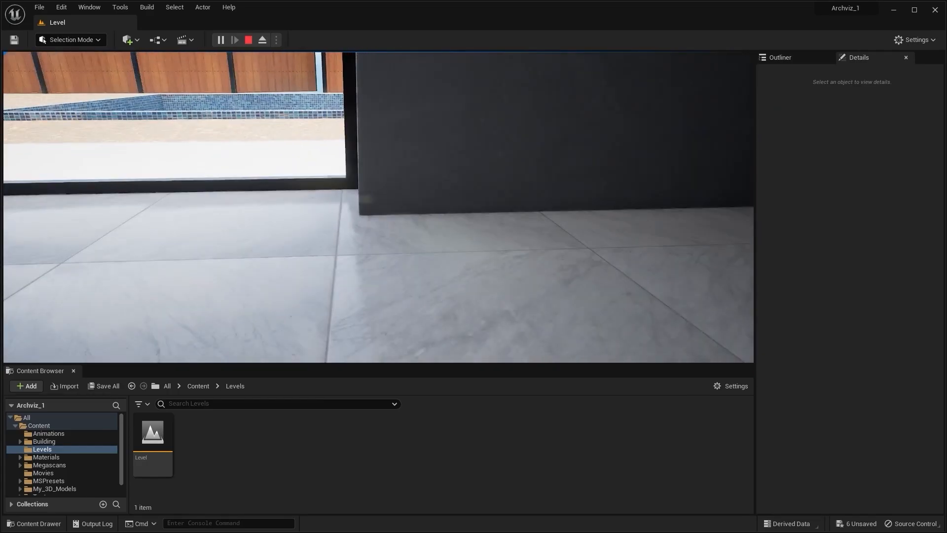
key(s)
key(w)
key(w)
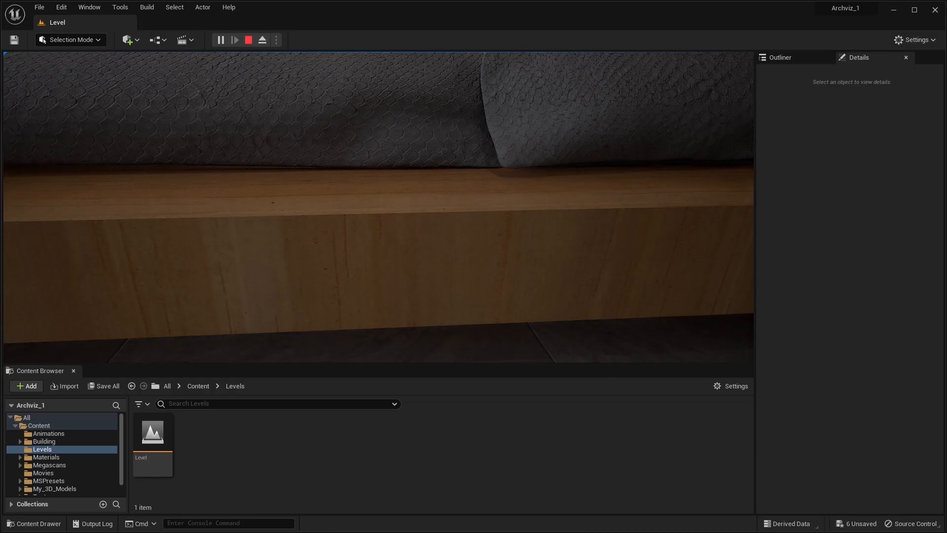
key(s)
key(Escape)
- Remove the existing collision from the static mesh of the wooden bed frame, Bed_Vert_091
key(s)
right_drag(213, 190, 265, 222)
click(309, 248)
right_drag(308, 249, 298, 248)
key(w)
double_click(842, 290)
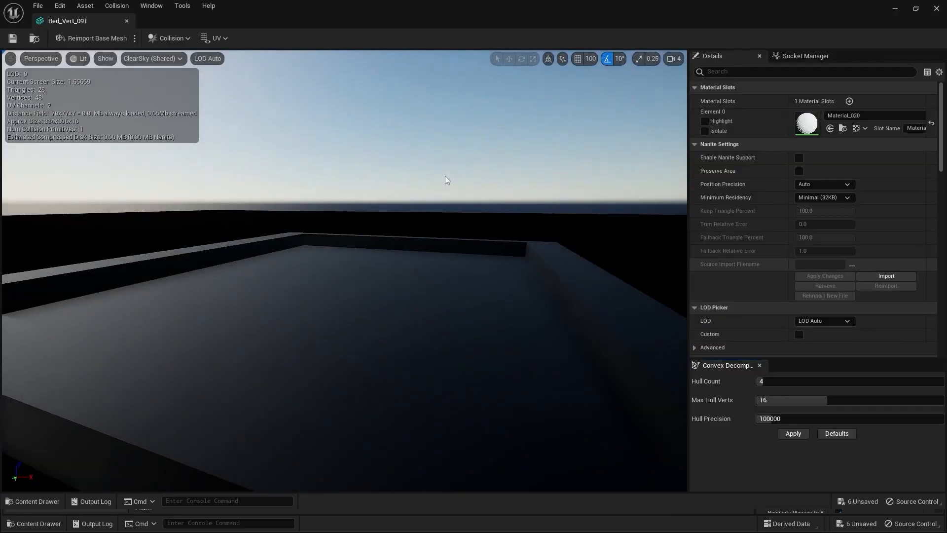
click(155, 38)
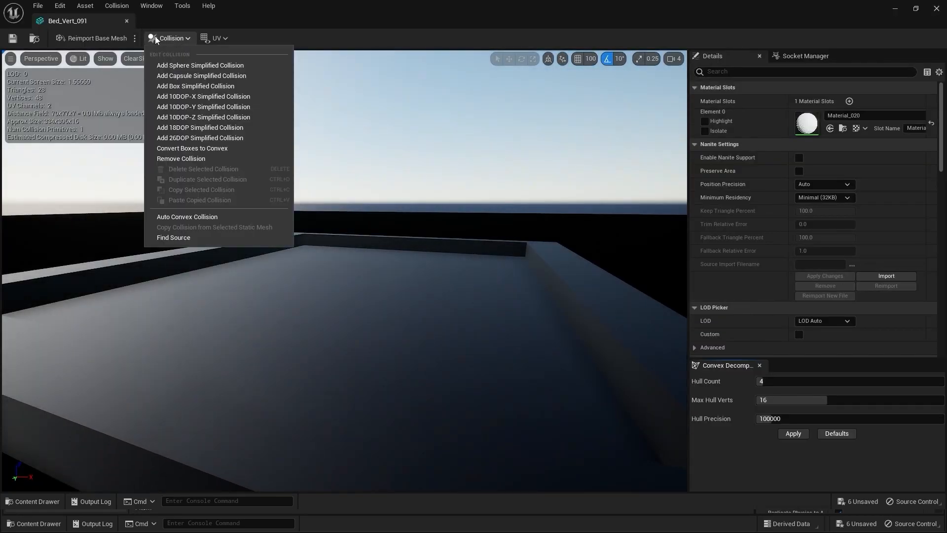
click(200, 159)
- Try a capsule simplified collision on the bed frame's static mesh and remove it again
scroll(407, 218, down, 5)
key(d)
right_drag(476, 181, 385, 210)
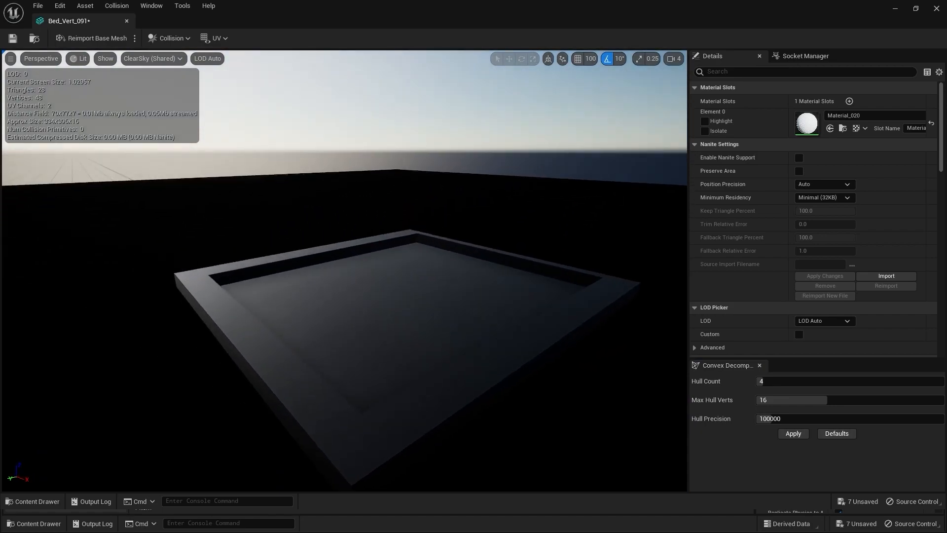
click(158, 38)
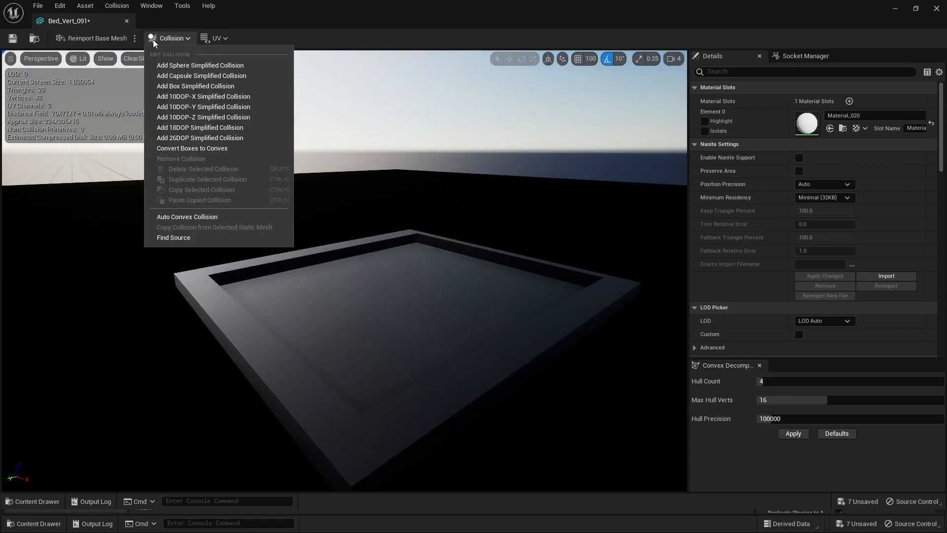
click(199, 76)
right_drag(270, 112, 222, 114)
key(w)
key(a)
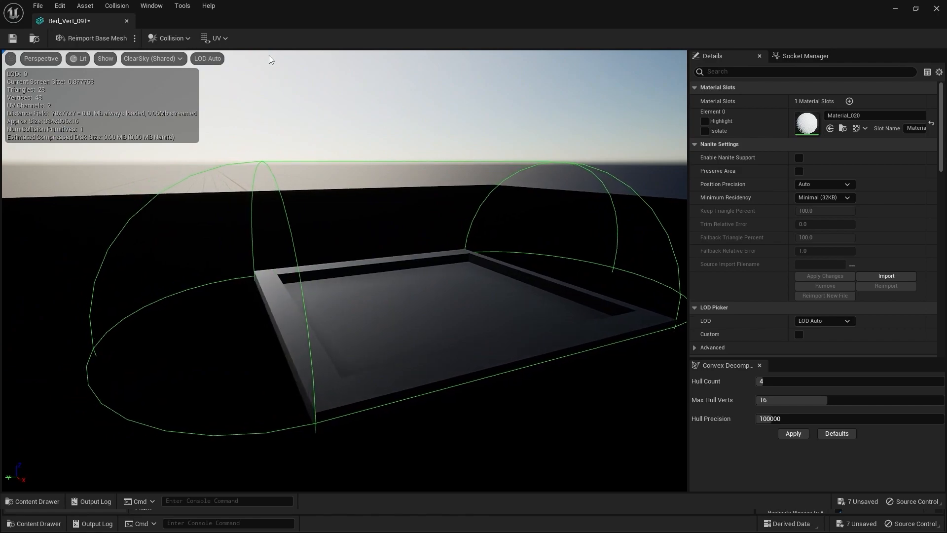
click(180, 40)
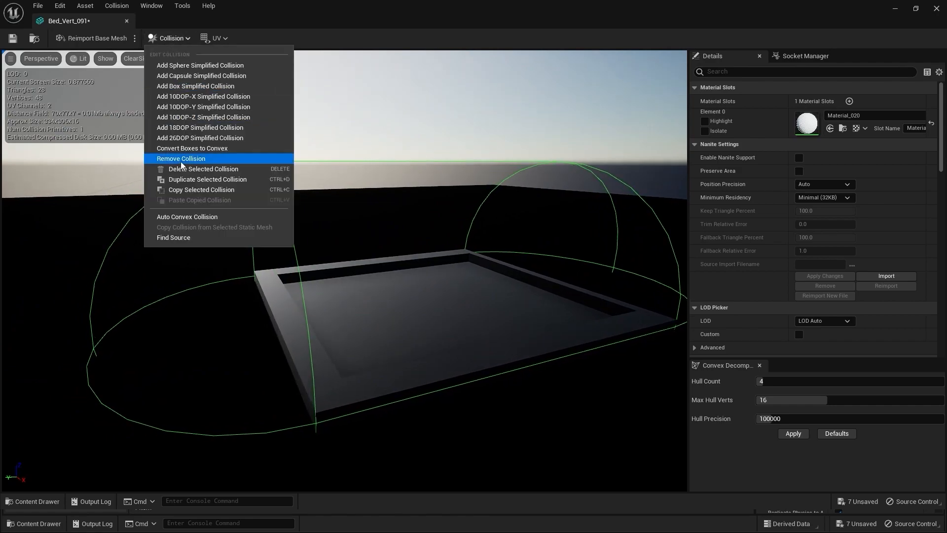
click(185, 163)
- Add a sphere simplified collision to the Bed_Vert_091 static mesh and close its editor
click(173, 40)
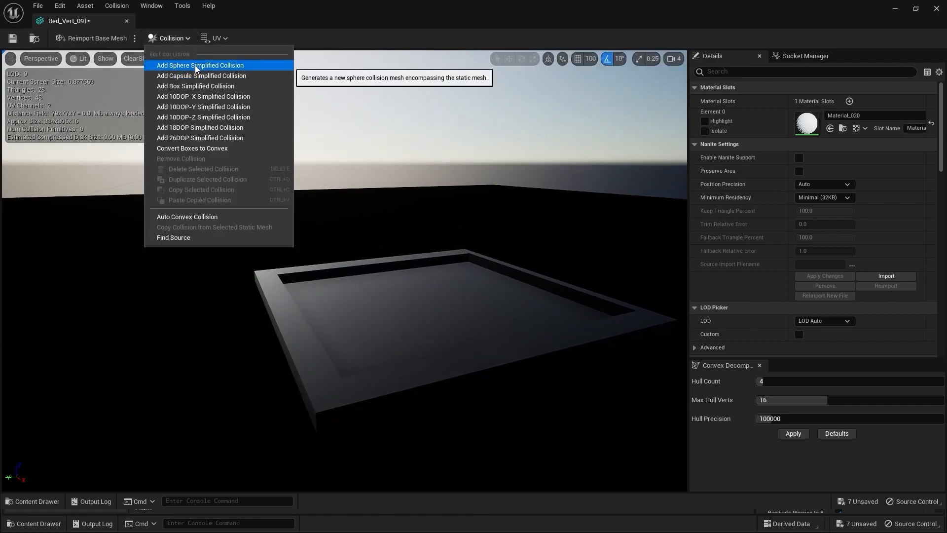
click(196, 67)
key(d)
right_drag(306, 131, 272, 121)
key(s)
key(a)
key(e)
key(w)
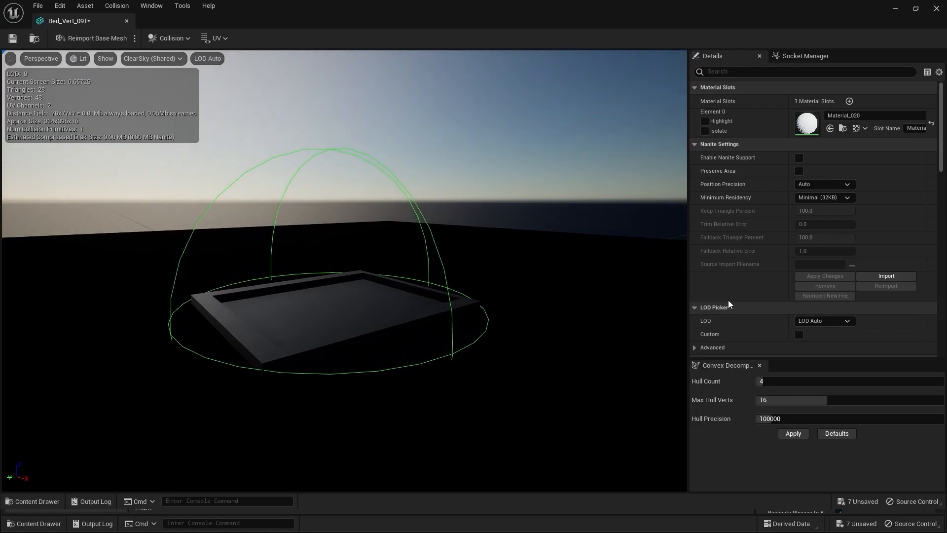
click(936, 7)
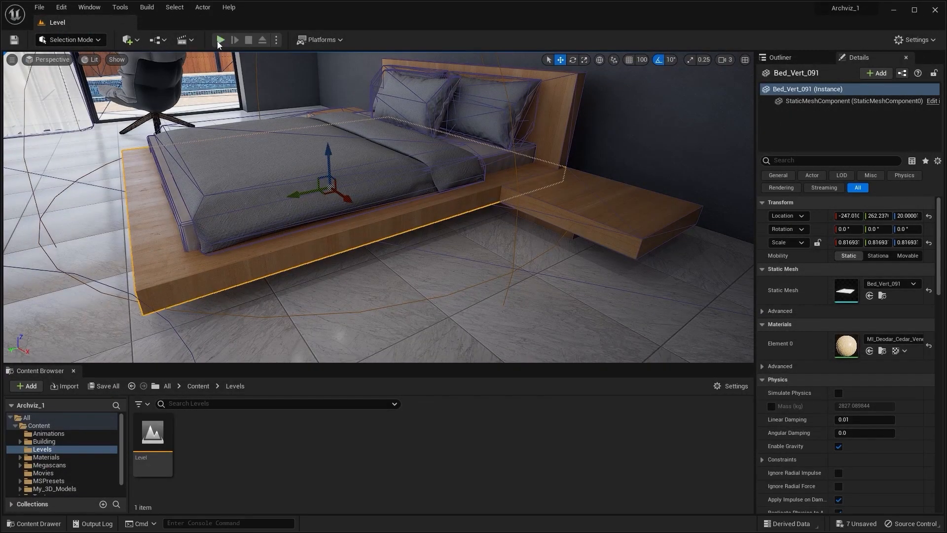
- Play the level, walk the player around and against the bed to test its sphere collision, and end the session
click(220, 40)
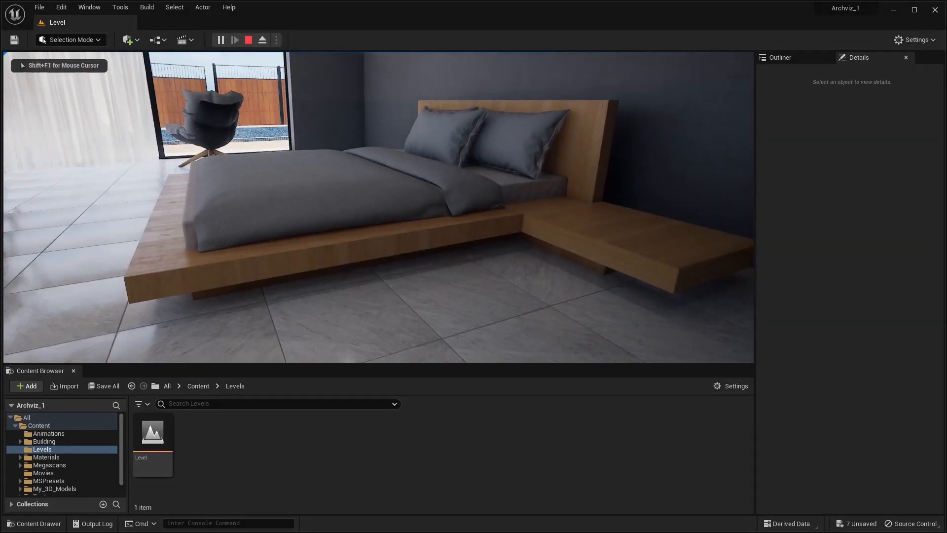
key(w)
key(s)
key(a)
key(w)
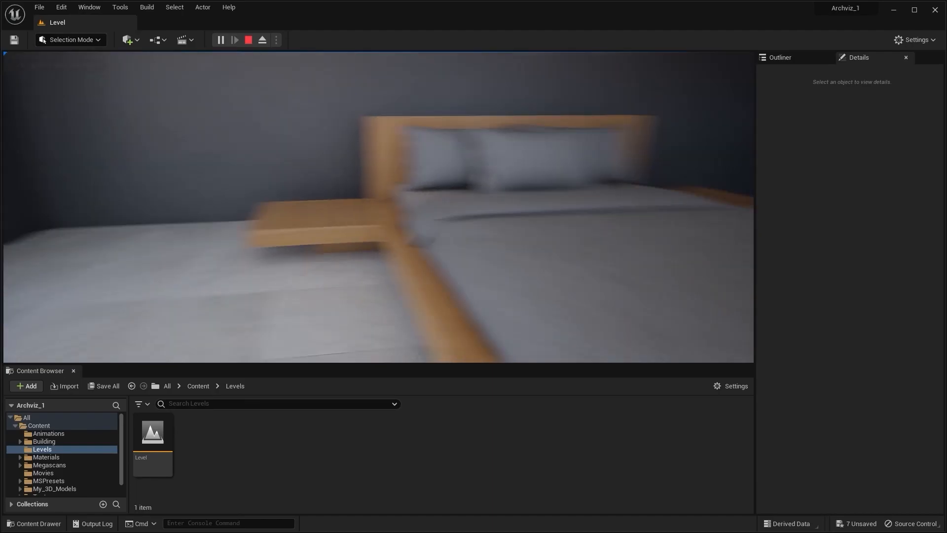
key(a)
key(w)
key(a)
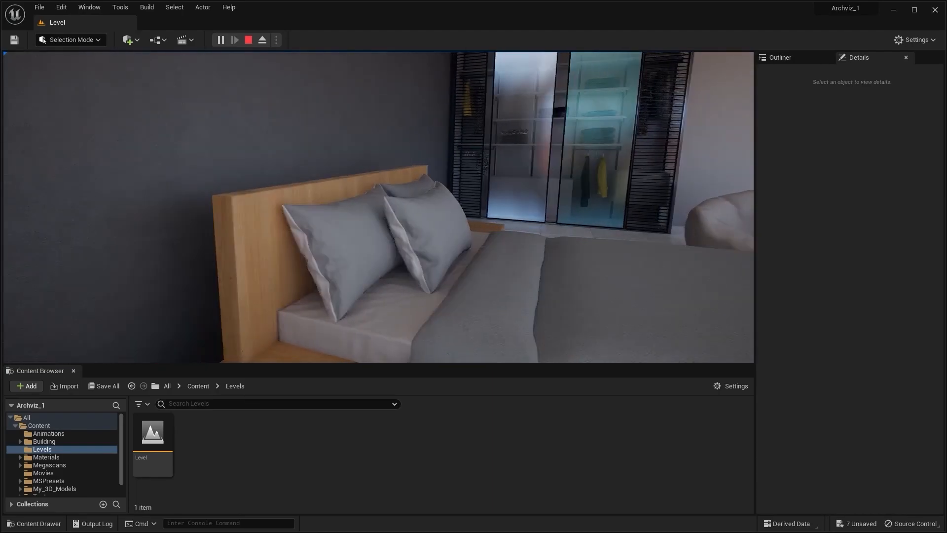
key(d)
key(w)
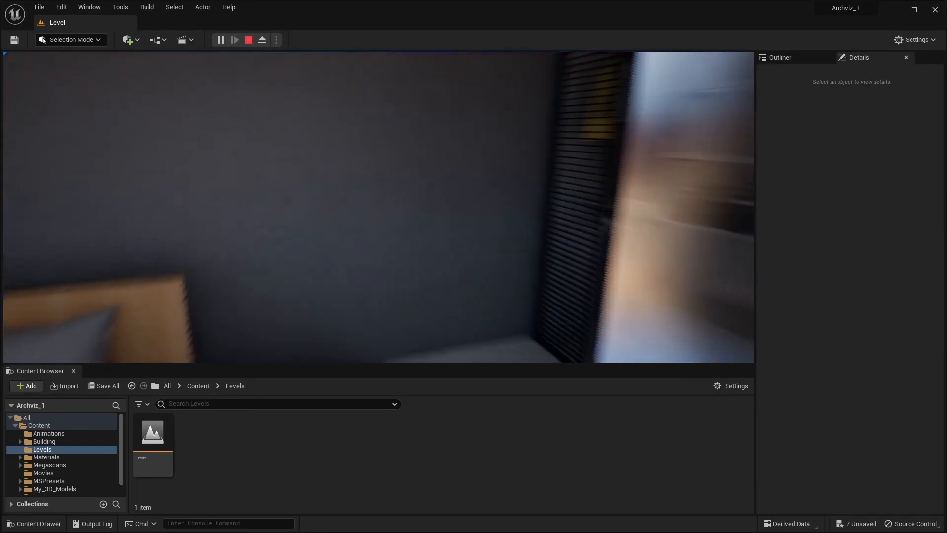
key(w)
key(a)
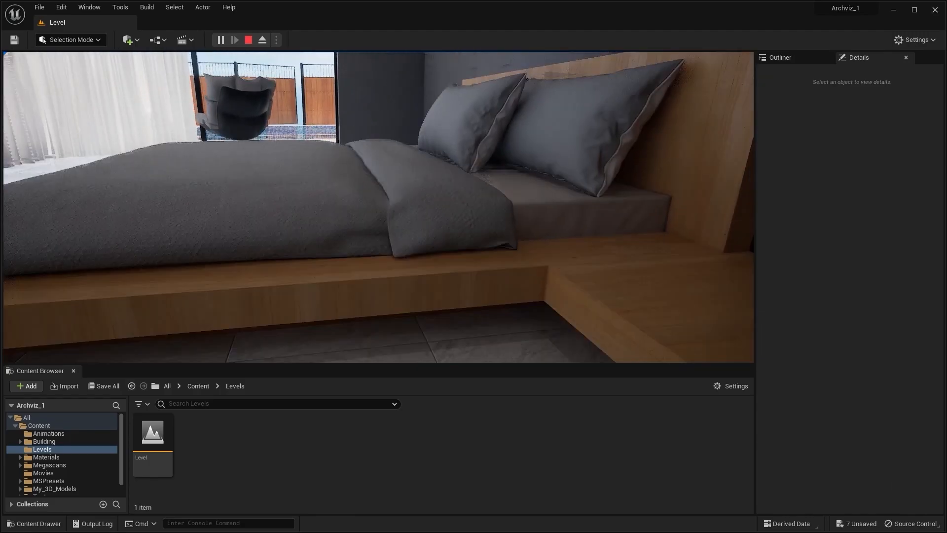
key(s)
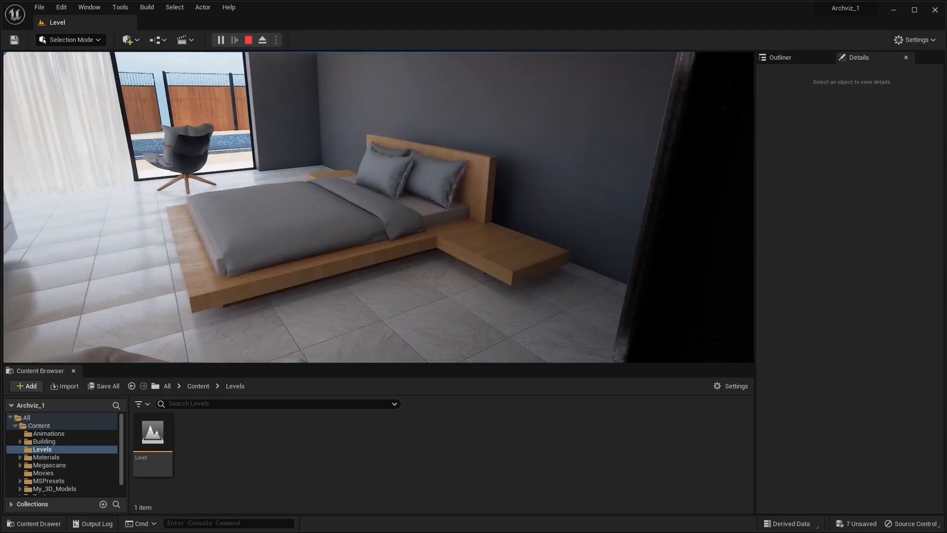
key(w)
key(Escape)
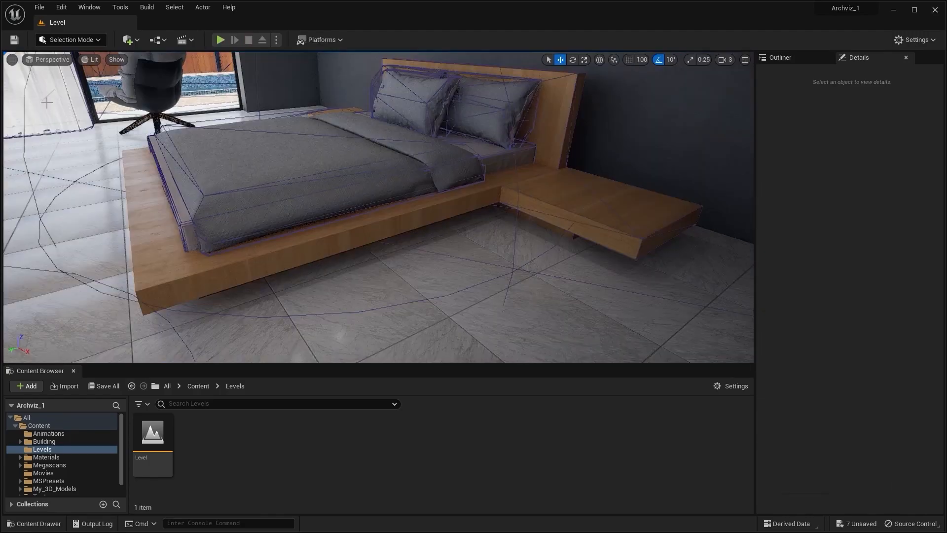
key(Escape)
right_drag(215, 138, 216, 138)
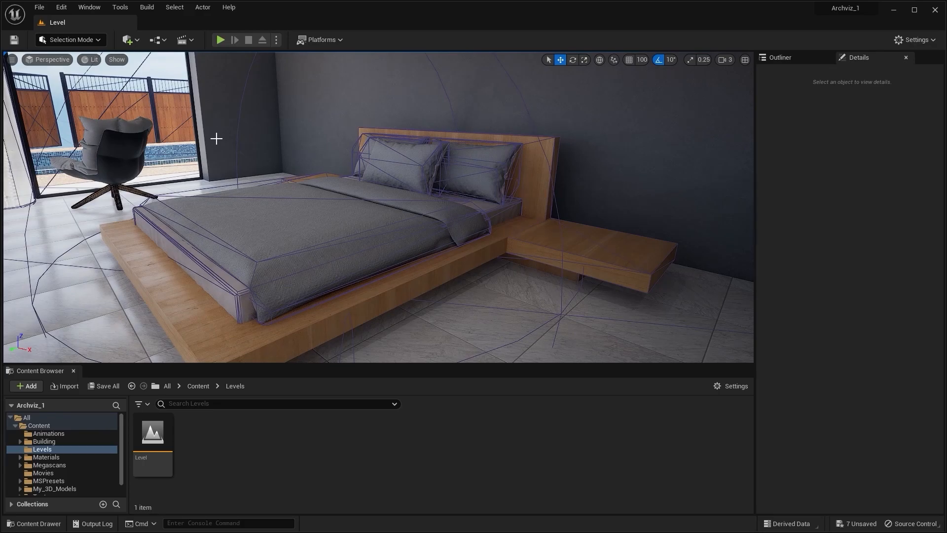
- Add a Blocking Volume to the level and position it in the bedroom corner between the window and the bed's side table
right_drag(288, 129, 328, 126)
click(286, 127)
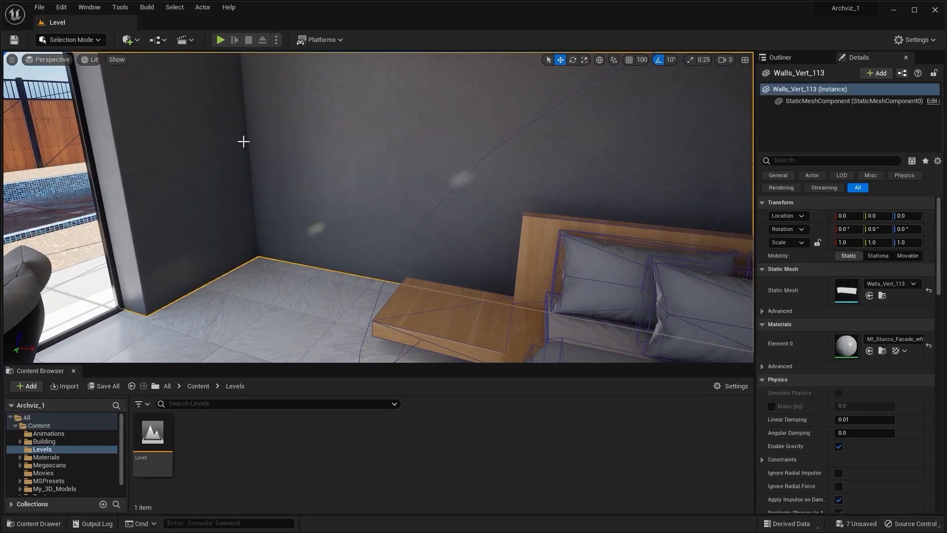
scroll(299, 185, down, 5)
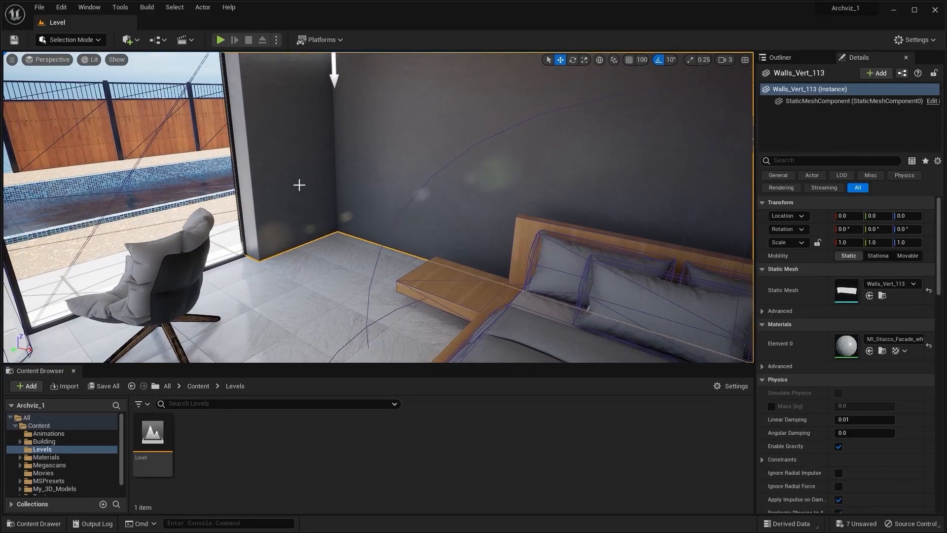
right_drag(305, 180, 304, 165)
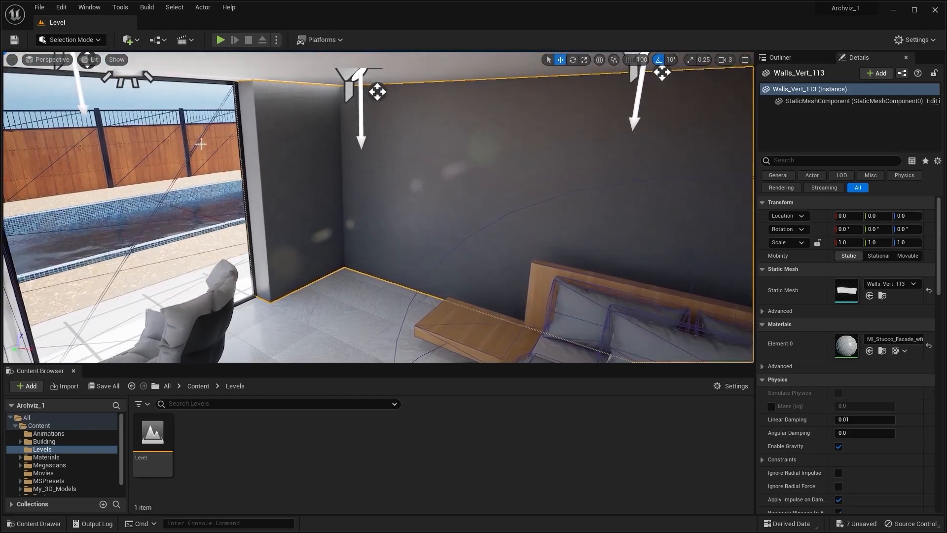
click(131, 40)
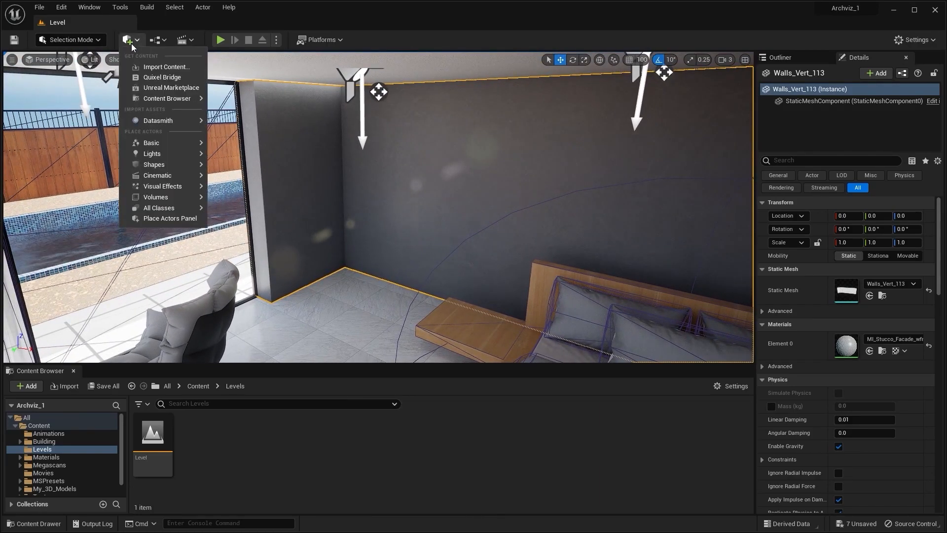
mouse_move(162, 197)
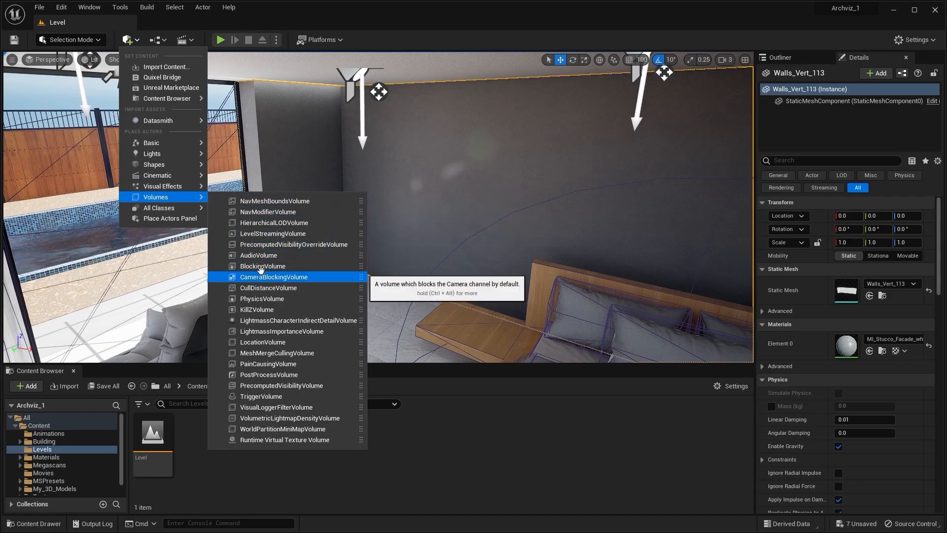
click(383, 253)
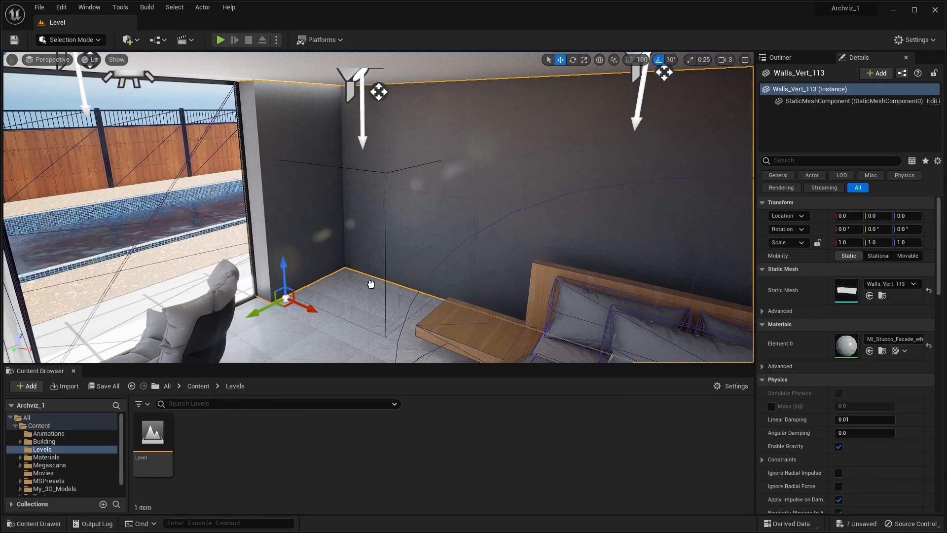
drag(371, 285, 368, 284)
right_drag(336, 233, 336, 233)
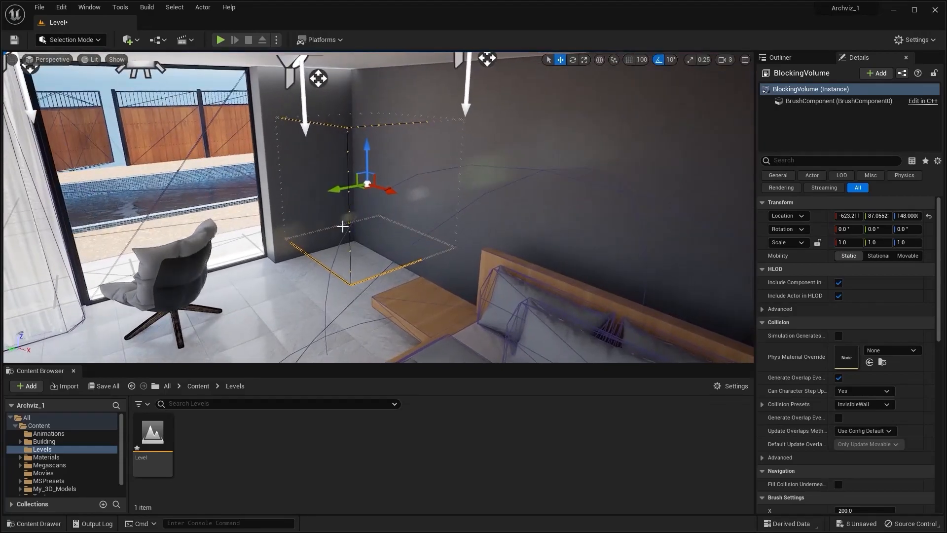
drag(350, 188, 378, 212)
- Turn off the viewport's collision display and switch to the Top wireframe view
click(116, 60)
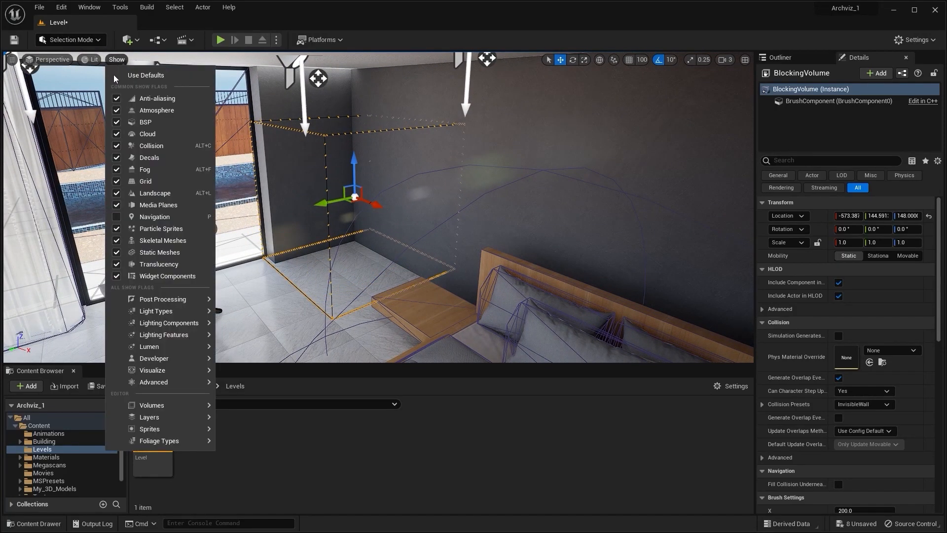
click(117, 146)
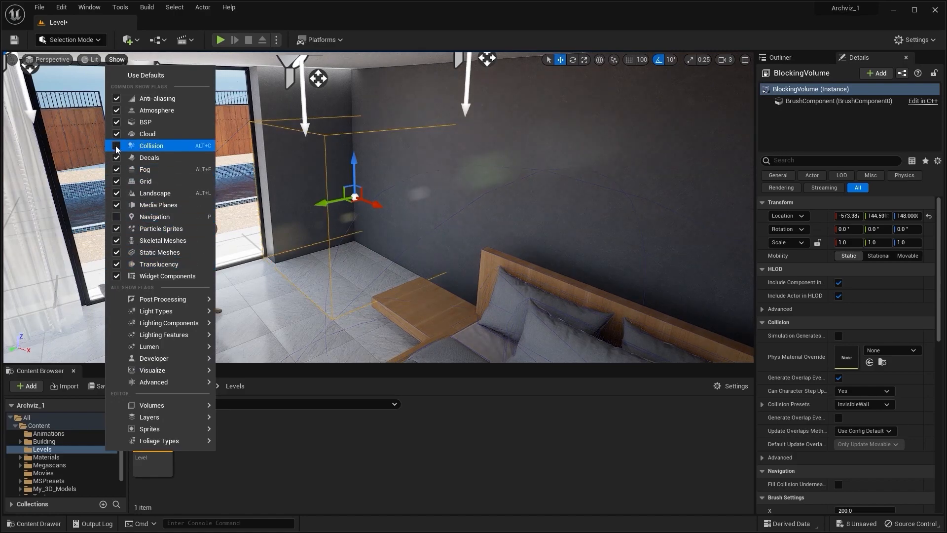
click(279, 139)
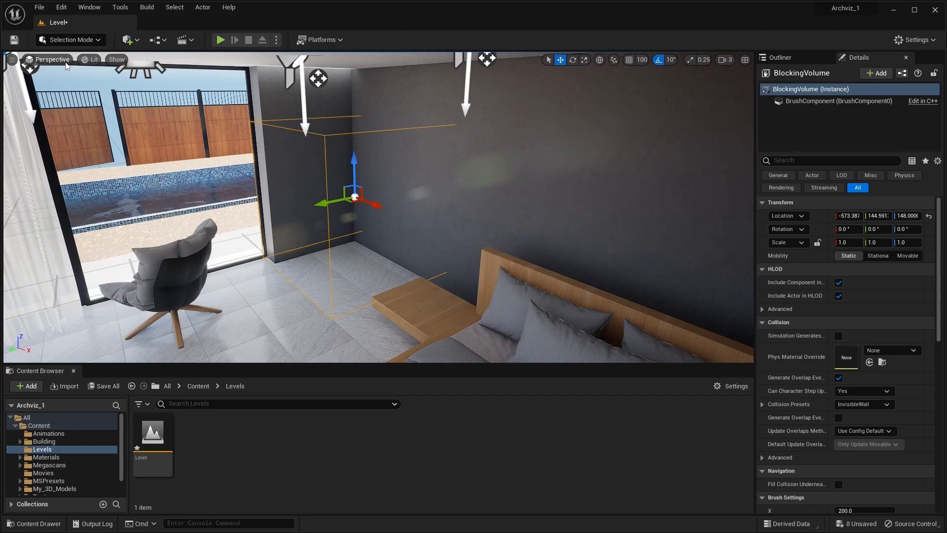
click(52, 60)
click(57, 97)
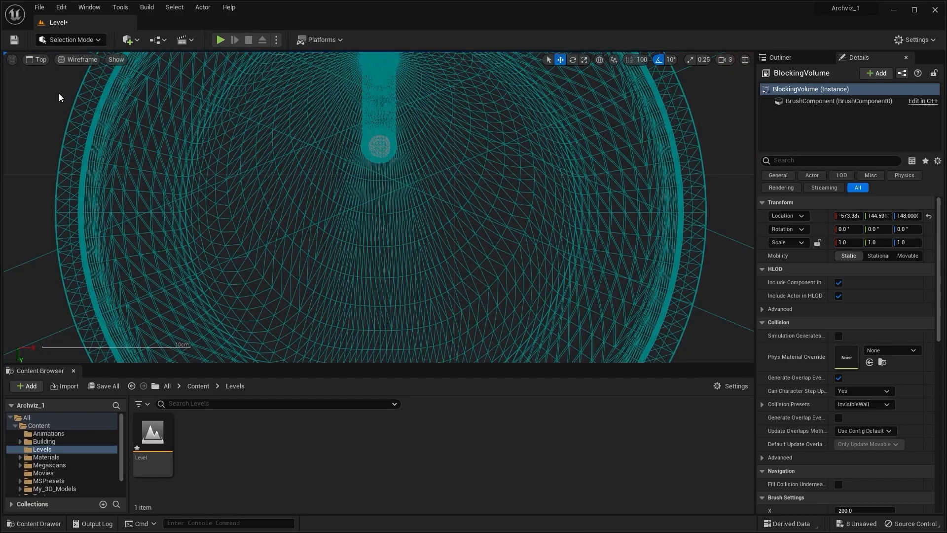
- Move the blocking volume onto the wall behind the bed at about Y 53 and narrow its Y scale to 0.35
scroll(368, 164, down, 5)
scroll(368, 164, down, 8)
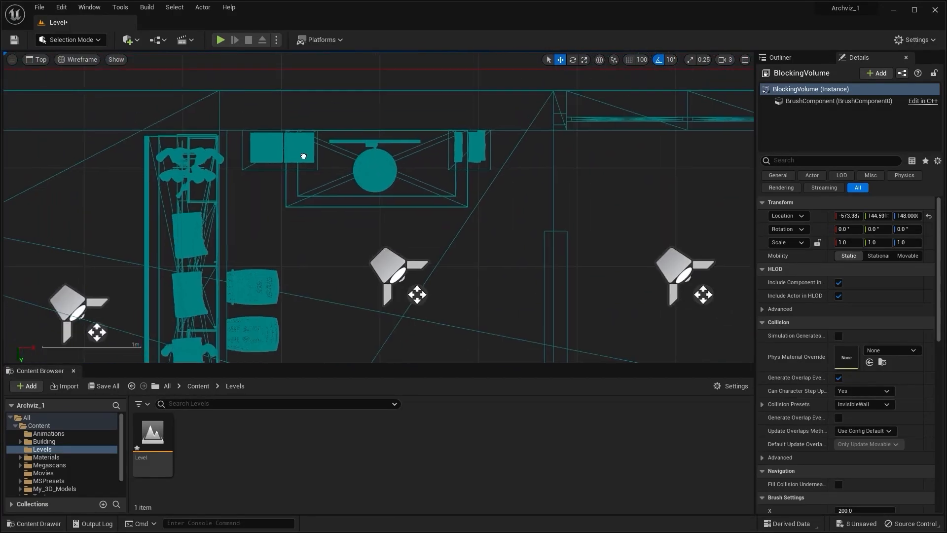
right_drag(355, 171, 430, 175)
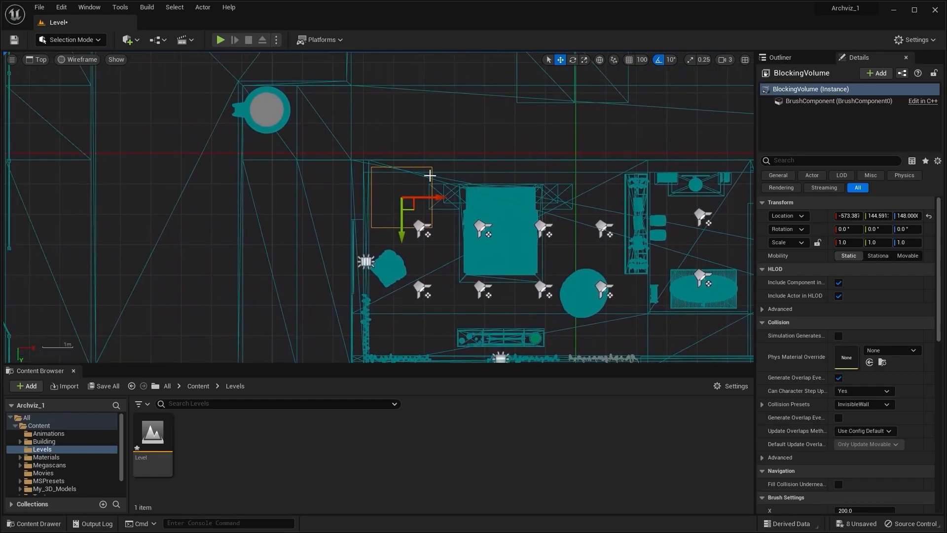
scroll(430, 176, up, 7)
right_drag(397, 231, 403, 233)
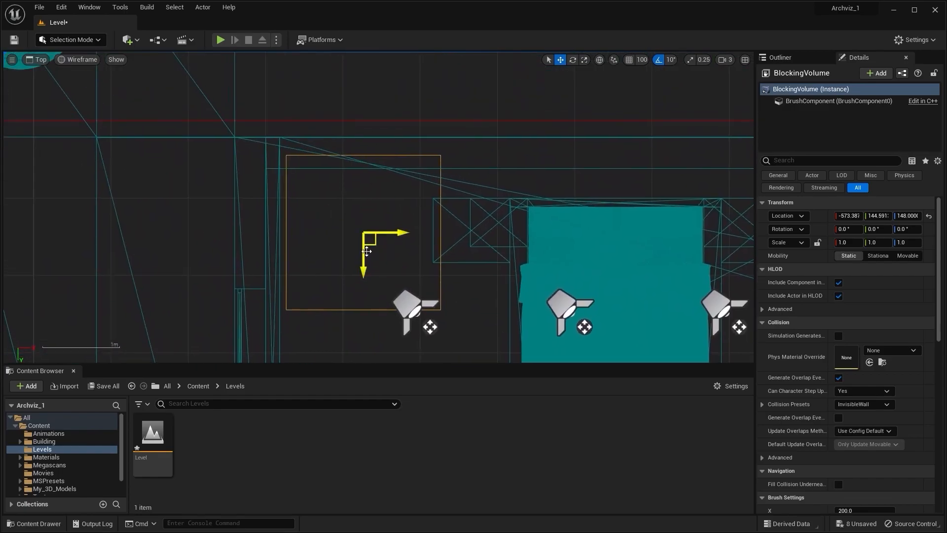
drag(365, 207, 365, 195)
scroll(368, 192, up, 2)
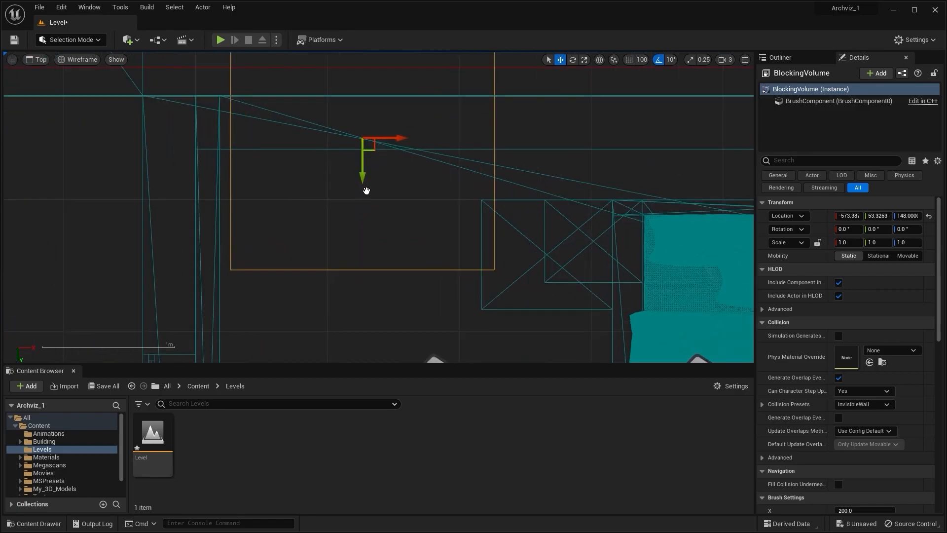
key(r)
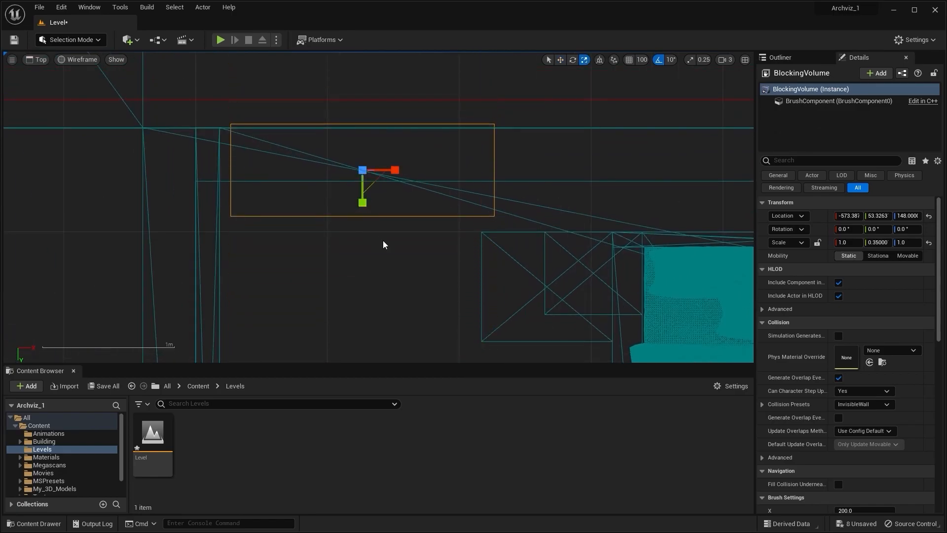
- Shift the blocking volume to about Y 42 and reduce its Y scale to 0.22 to match the wall's thickness
key(w)
scroll(380, 236, up, 3)
drag(372, 229, 364, 207)
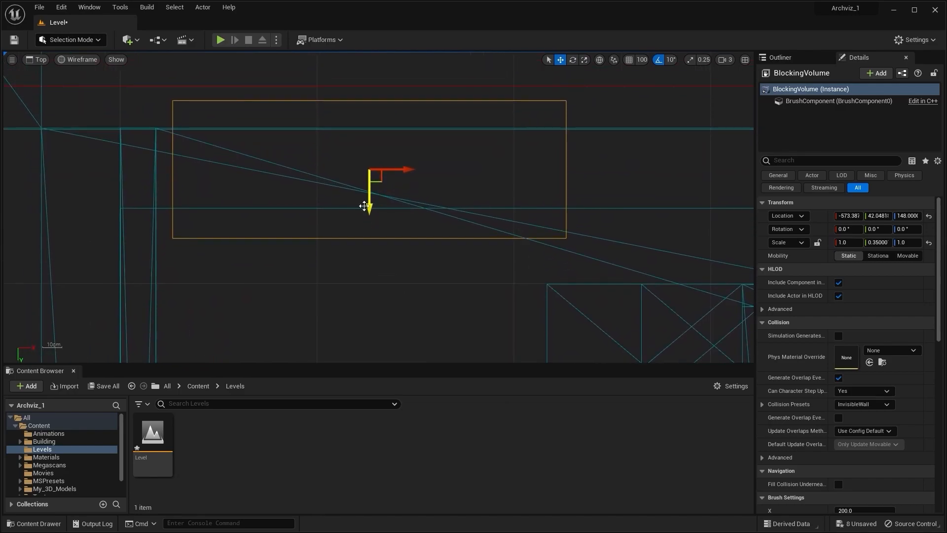
drag(370, 202, 369, 193)
scroll(412, 264, down, 8)
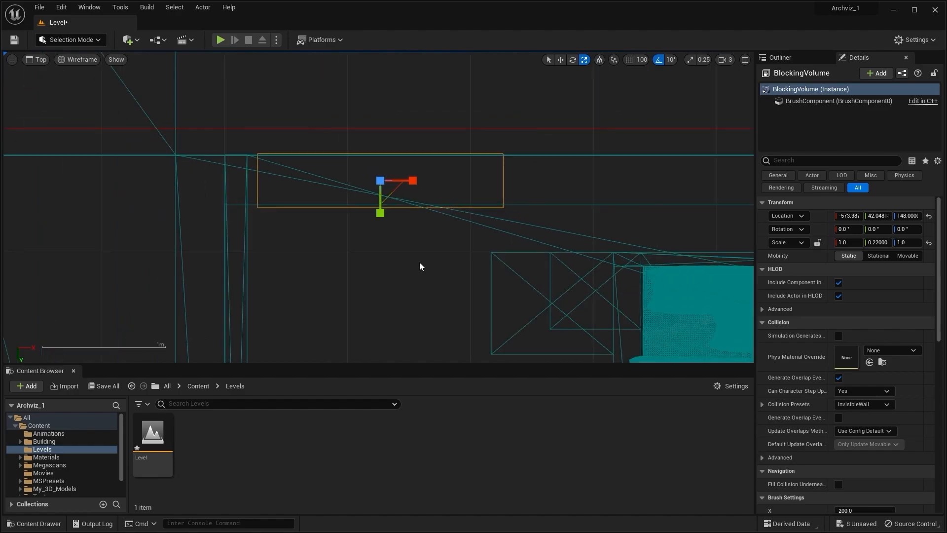
- Stretch the blocking volume along the wall behind the bed to X scale 4.64 and centre it at about X -222
key(w)
scroll(326, 178, down, 2)
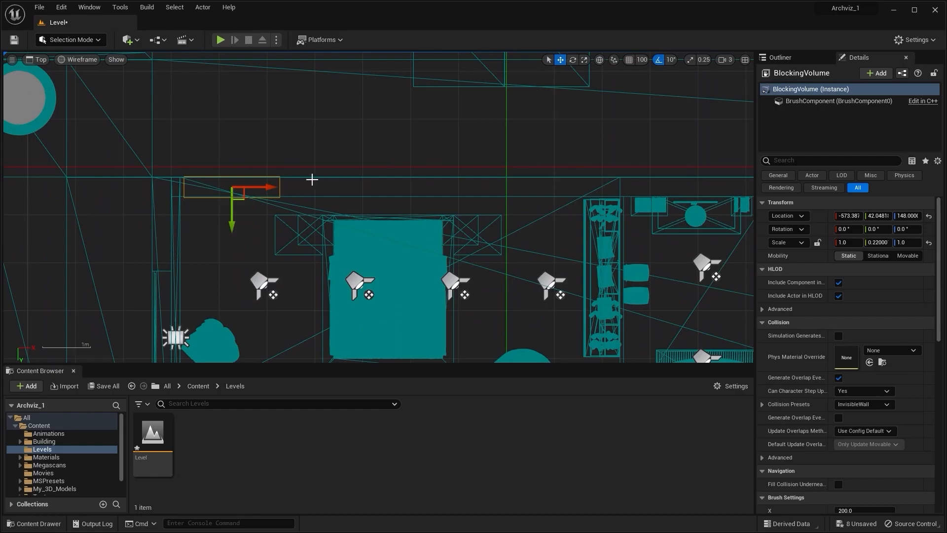
drag(274, 186, 465, 209)
scroll(427, 206, up, 2)
key(r)
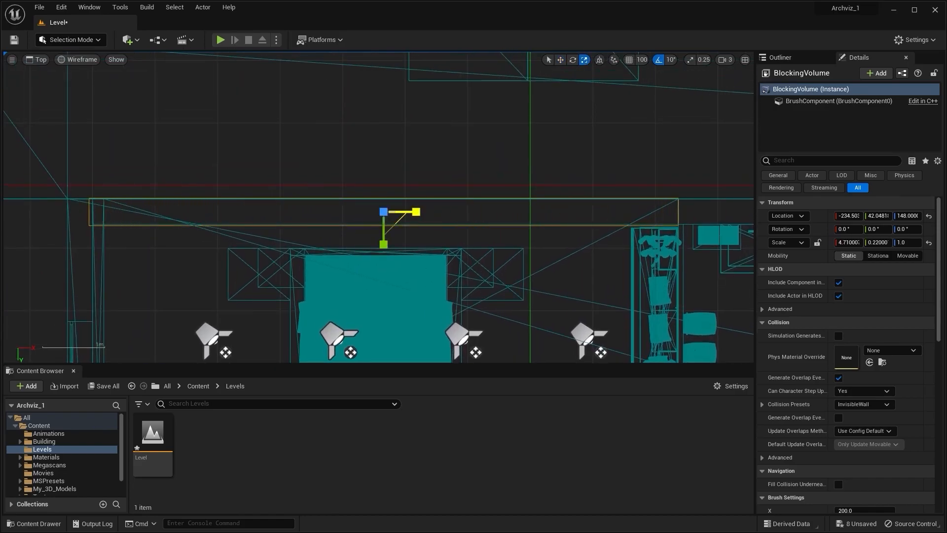
key(w)
drag(418, 208, 423, 207)
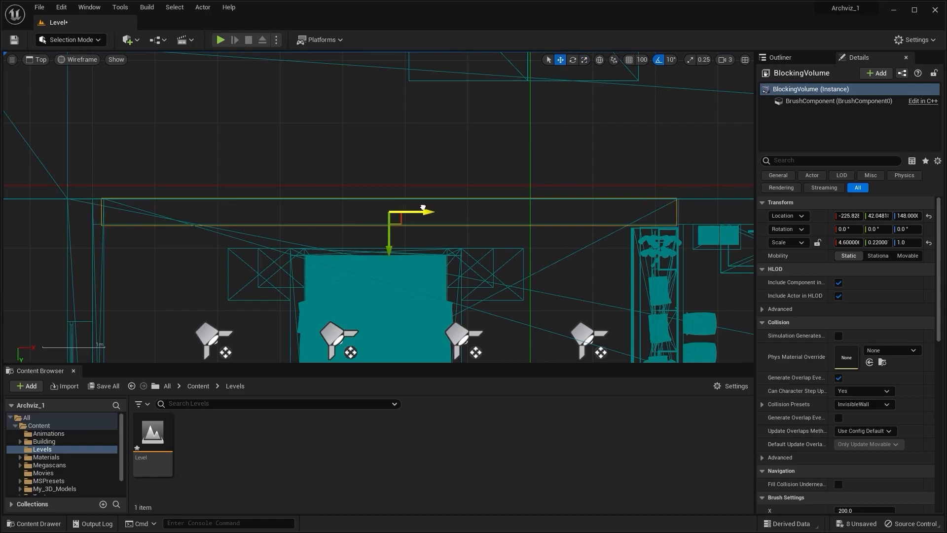
key(r)
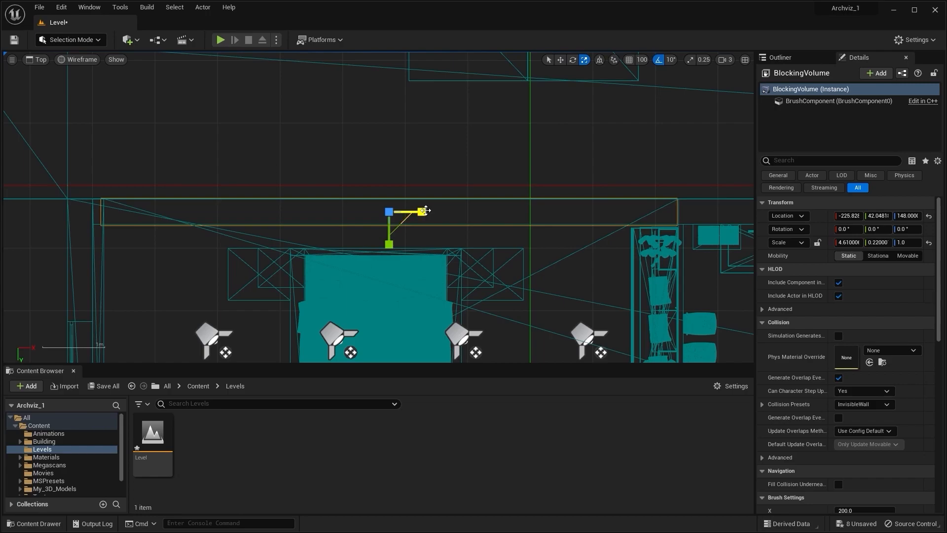
key(w)
drag(428, 211, 431, 211)
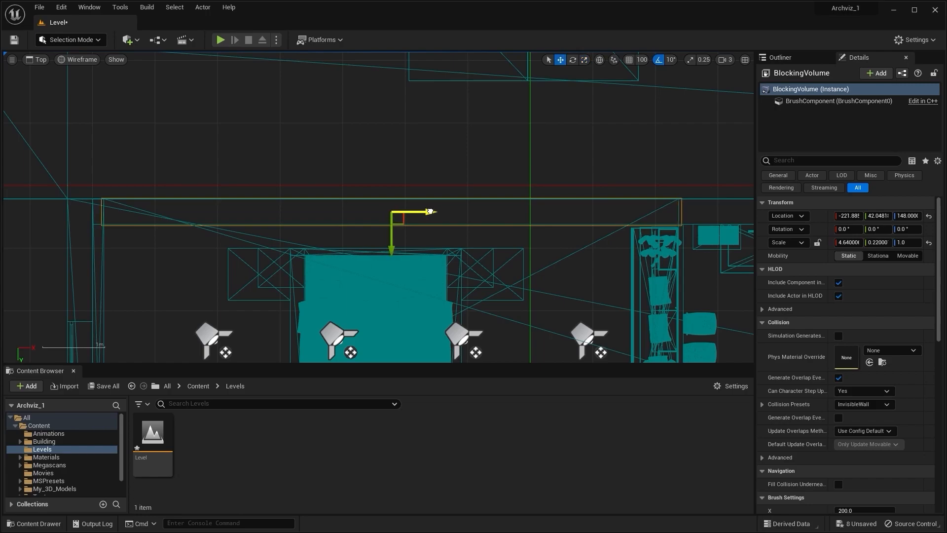
- Duplicate the blocking volume, rotate the copy 90 degrees and move it to the window-side wall at about X -704
right_drag(409, 180, 413, 74)
alt+drag(427, 133, 314, 210)
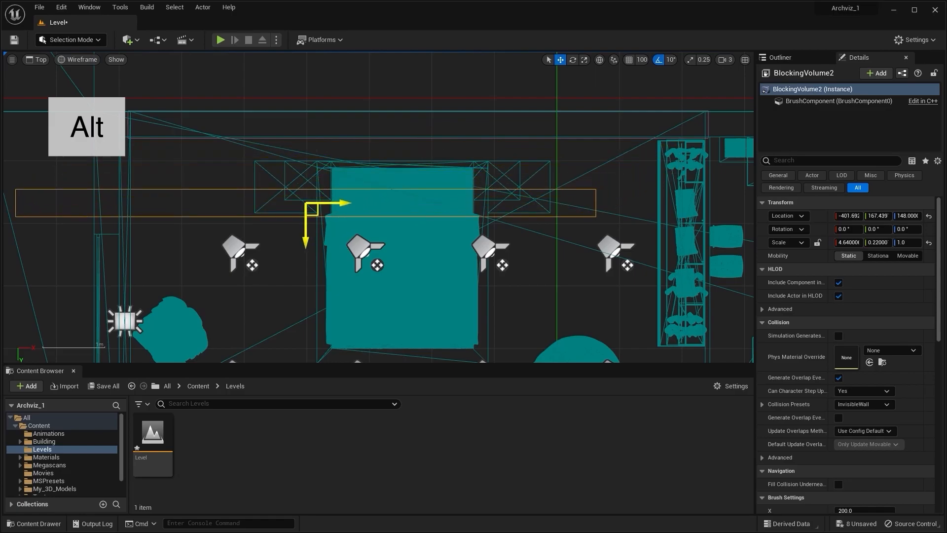
right_drag(423, 94, 508, 77)
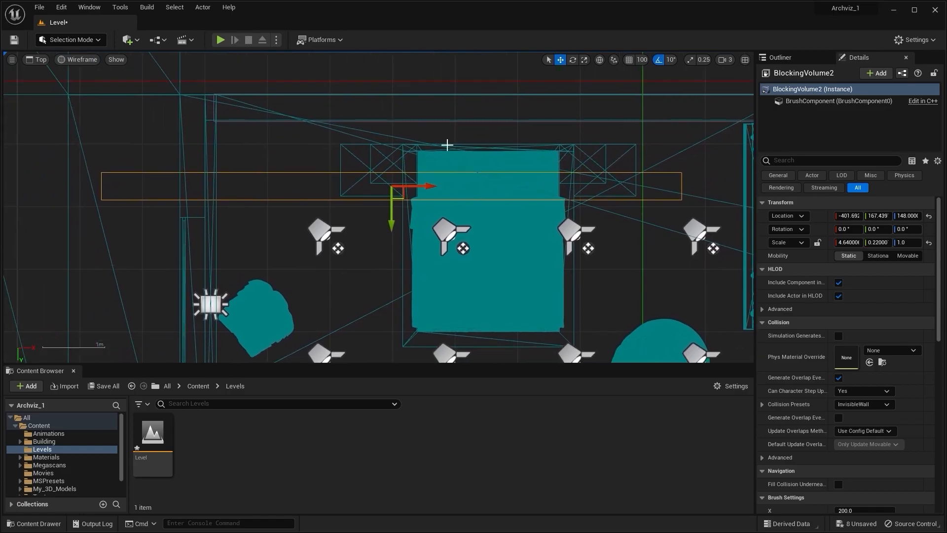
key(e)
mouse_move(442, 210)
mouse_down()
mouse_move(447, 239)
mouse_move(432, 245)
mouse_move(437, 209)
mouse_up()
key(w)
right_drag(438, 196, 469, 227)
drag(452, 218, 264, 226)
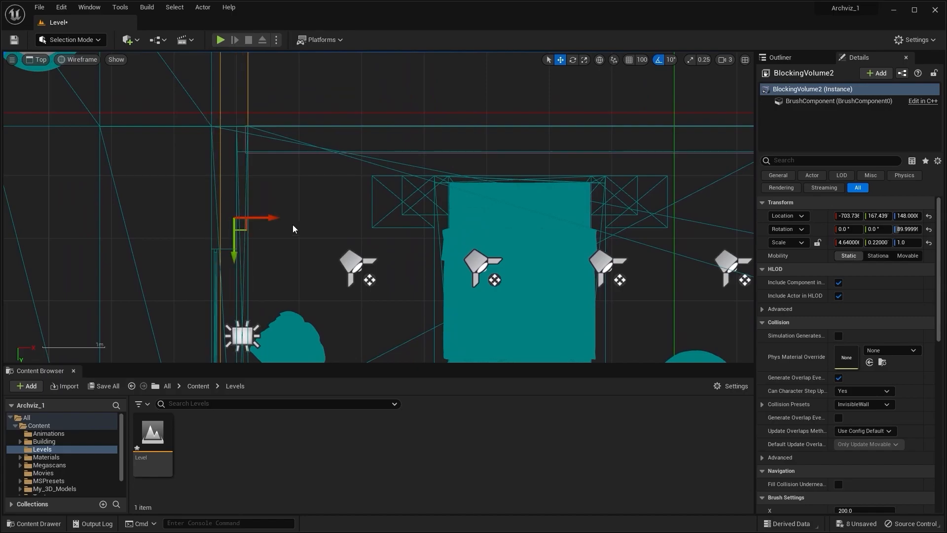
- Move the duplicated blocking volume to about X -721 and shorten its X scale to 0.95
scroll(298, 235, down, 3)
right_drag(297, 236, 380, 197)
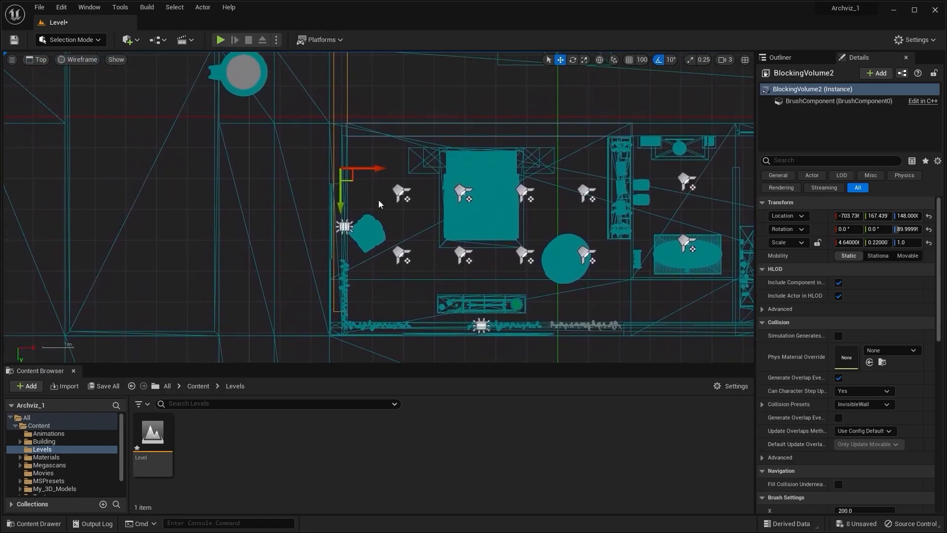
scroll(378, 199, up, 5)
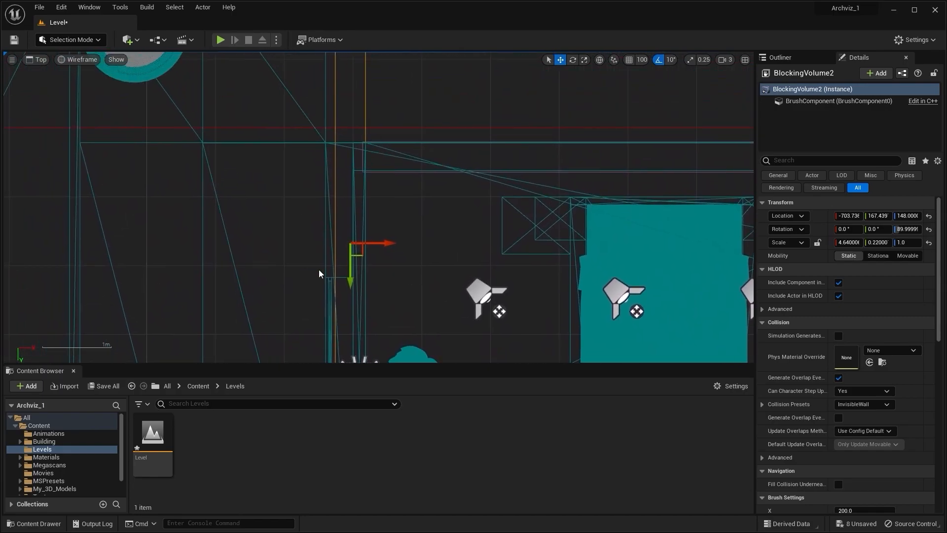
drag(390, 244, 379, 242)
key(r)
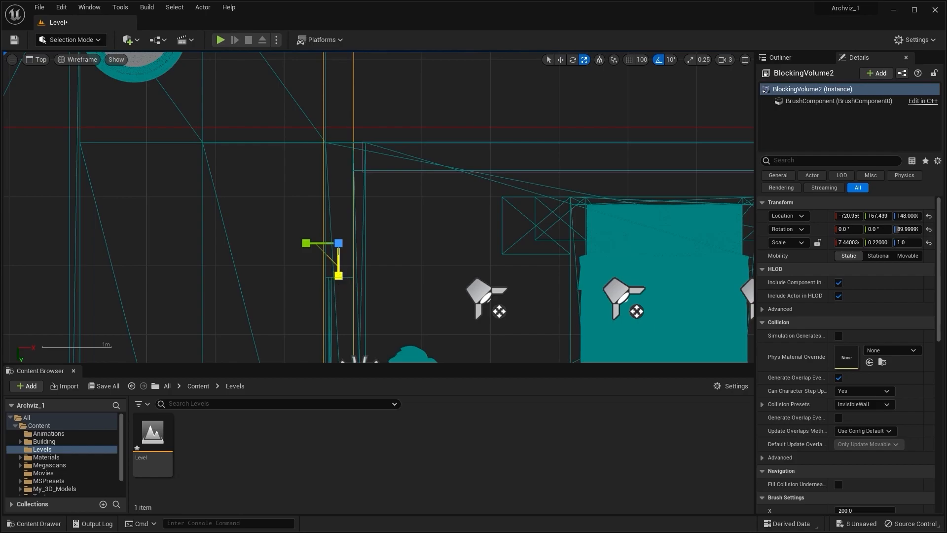
drag(338, 275, 338, 273)
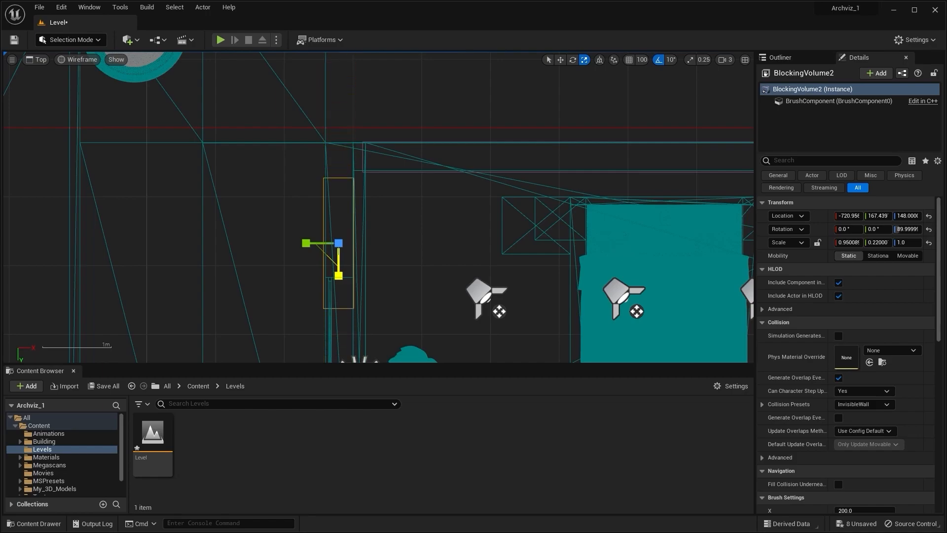
- Fit the copy to the short wall beside the window with X scale 1.02, at about X -720 and Y 119
key(w)
drag(343, 280, 345, 253)
scroll(345, 250, up, 2)
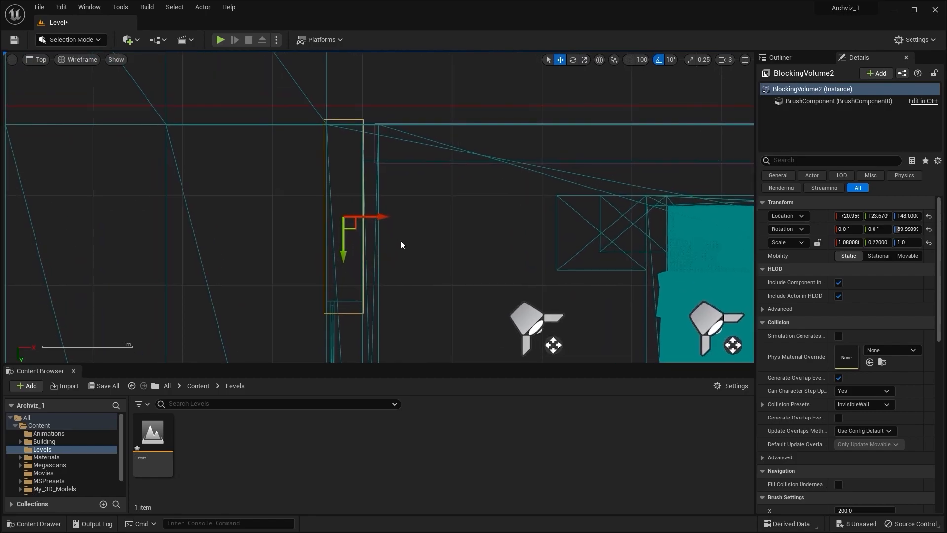
drag(386, 215, 386, 217)
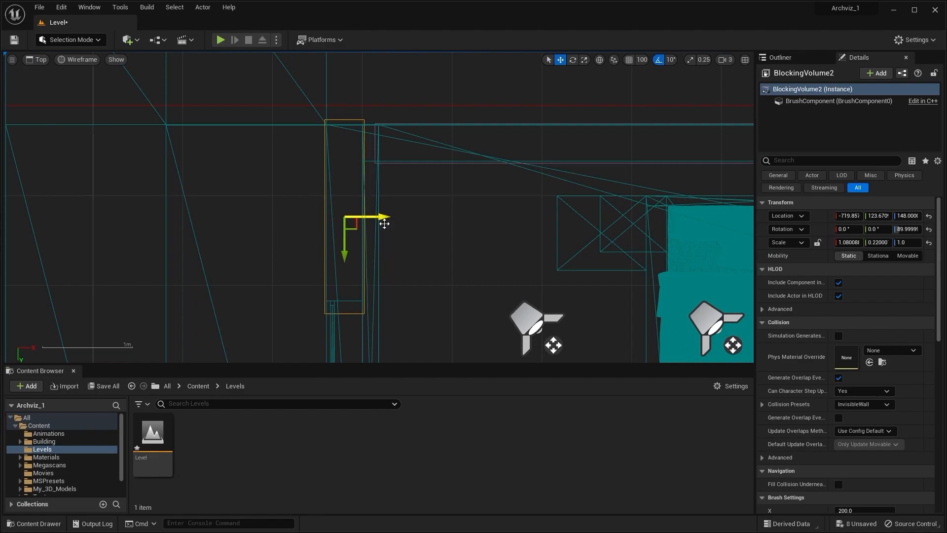
key(r)
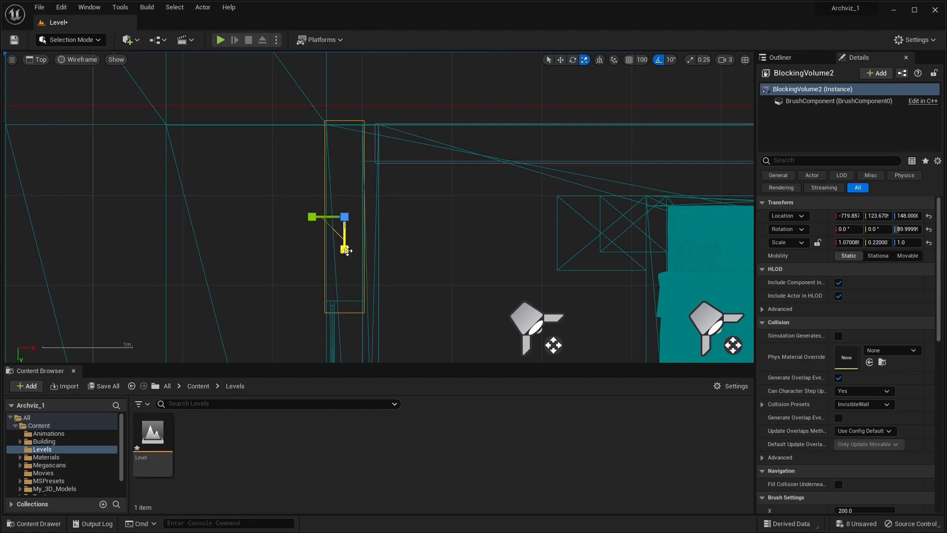
key(w)
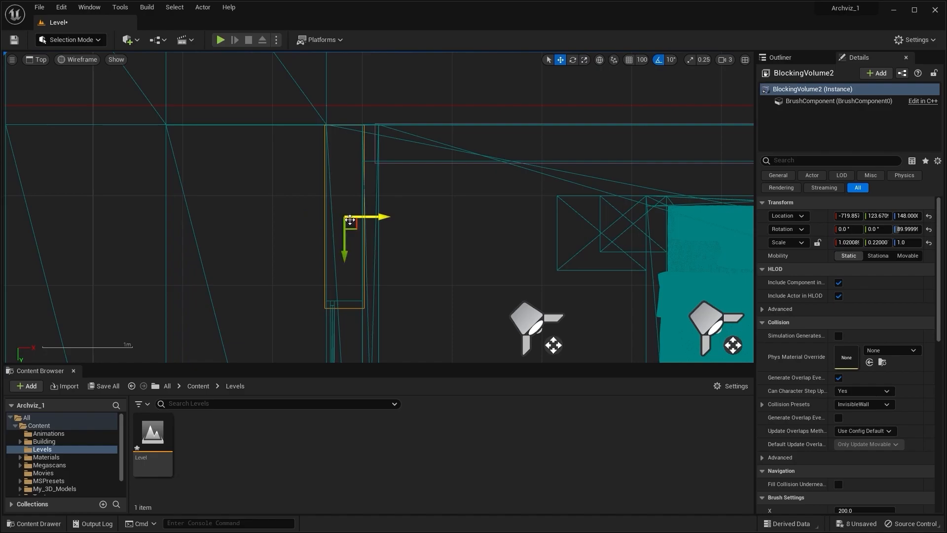
drag(344, 244, 344, 241)
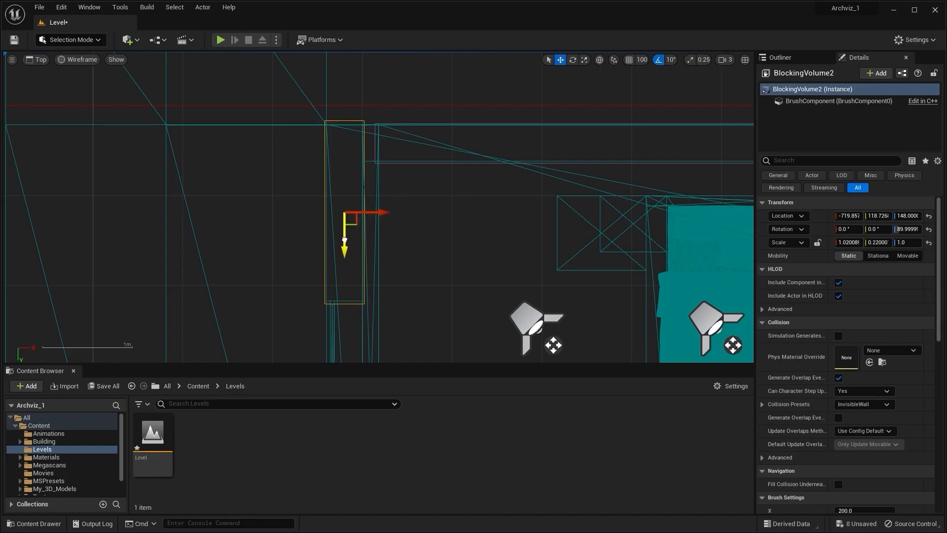
- Switch to the perspective view, raise both blocking volumes together and stretch them to Z scale of about 1.5
scroll(400, 258, down, 8)
scroll(406, 258, up, 7)
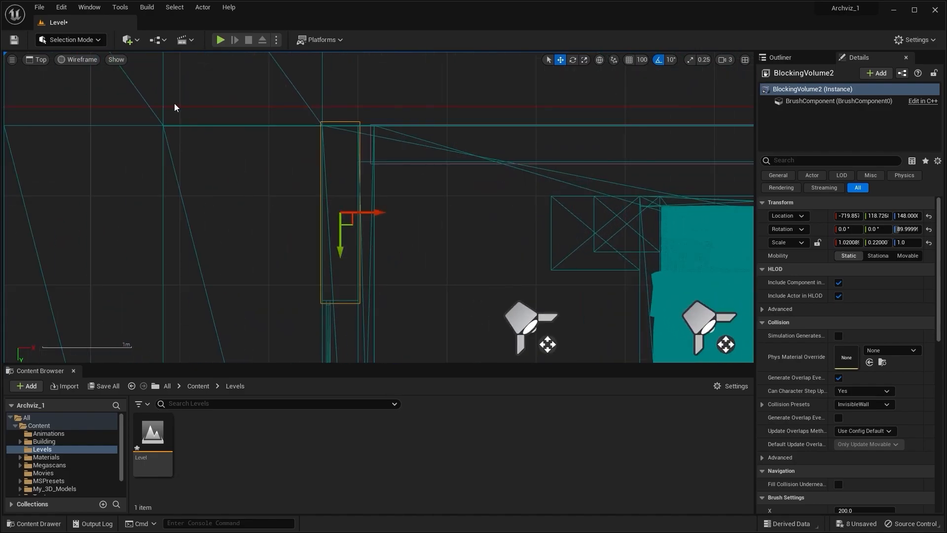
click(33, 60)
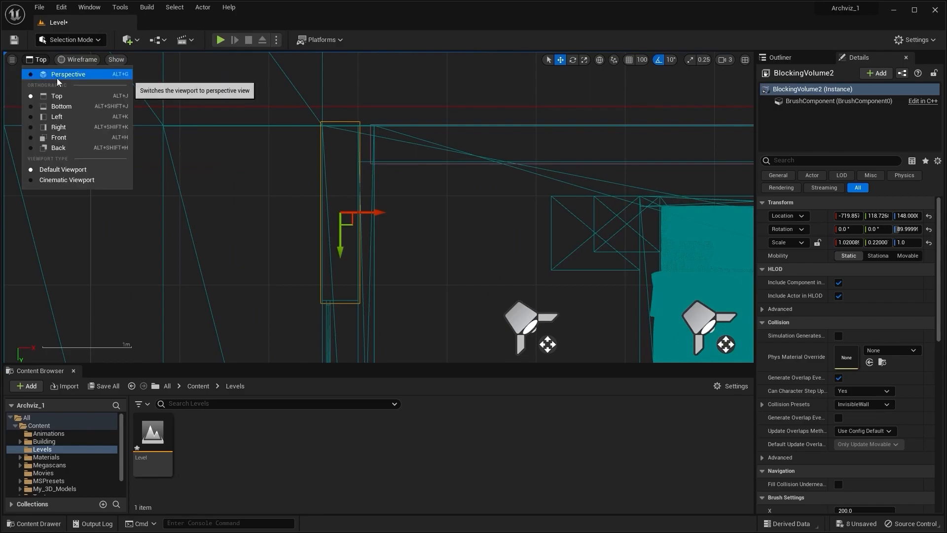
click(57, 77)
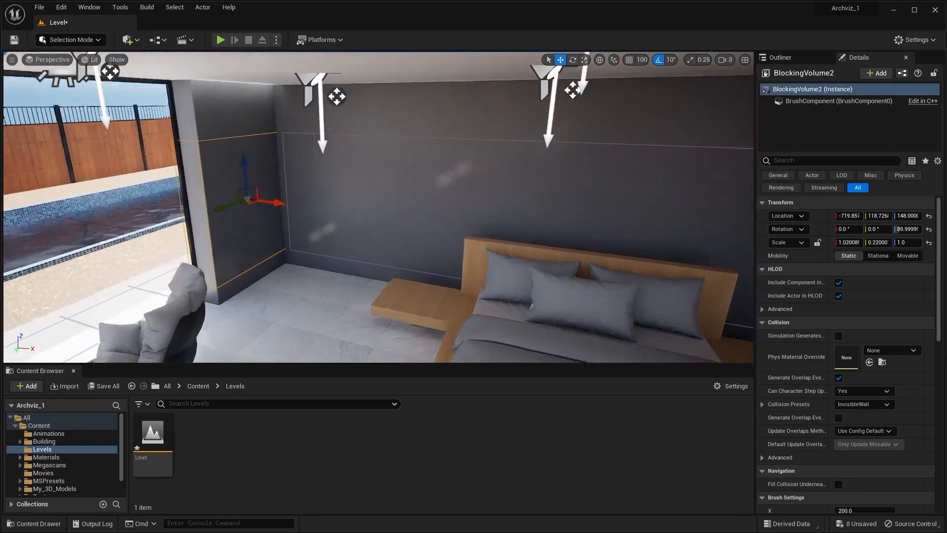
right_drag(196, 93, 155, 74)
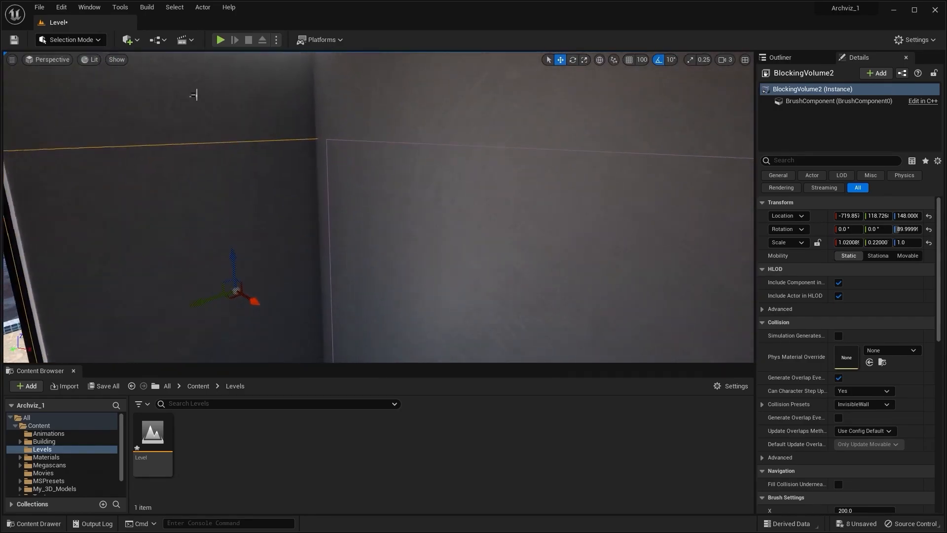
ctrl+click(323, 158)
key(f)
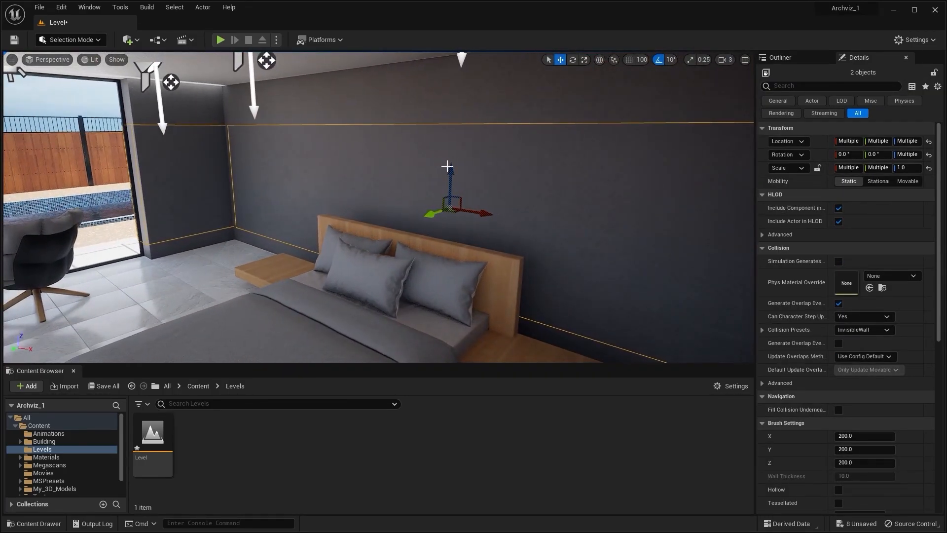
drag(448, 168, 452, 137)
key(r)
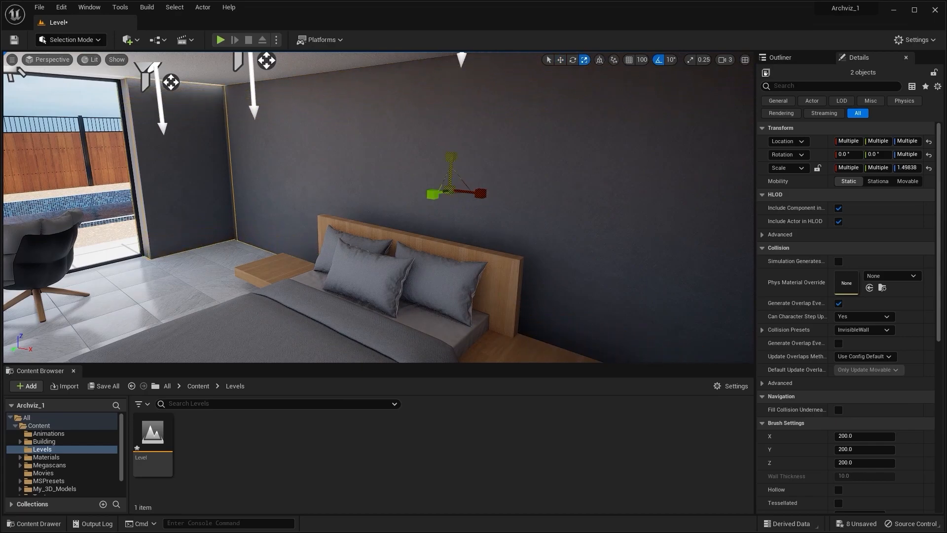
- Examine how the two stretched blocking volumes cover the bed wall and the short wall beside the window
key(s)
right_drag(315, 177, 513, 199)
key(w)
key(w)
key(a)
key(s)
key(a)
key(w)
key(a)
key(s)
right_drag(739, 117, 729, 117)
key(w)
key(d)
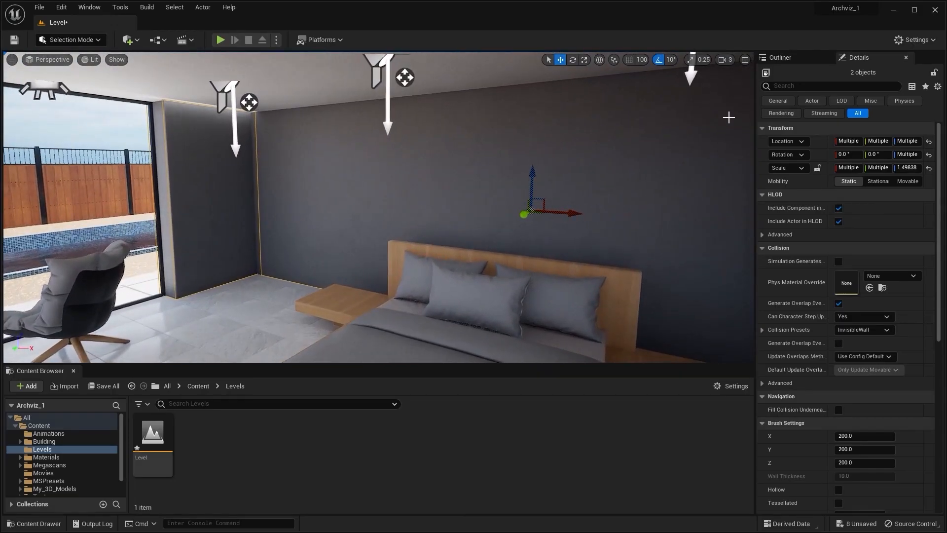
- Move both selected blocking volumes into a new Outliner folder named Collision
click(779, 58)
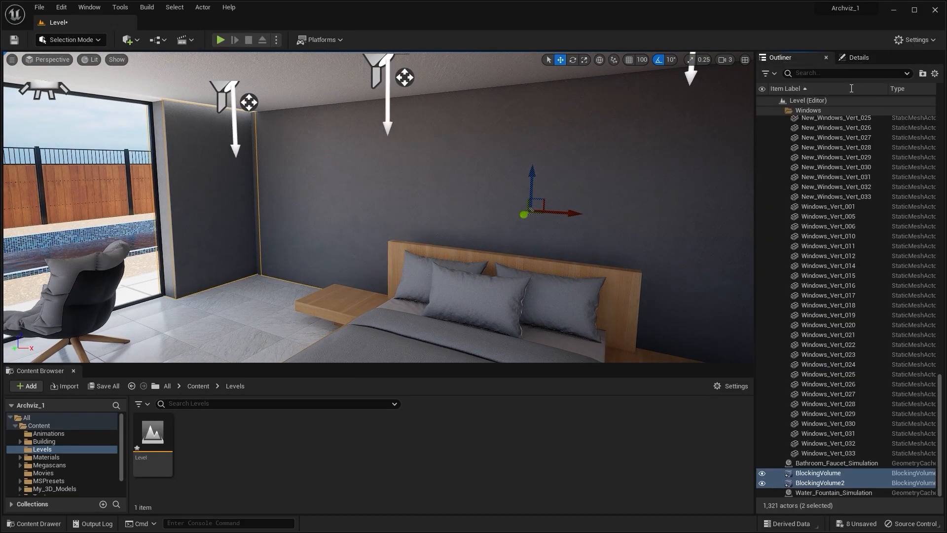
right_click(829, 478)
mouse_move(849, 434)
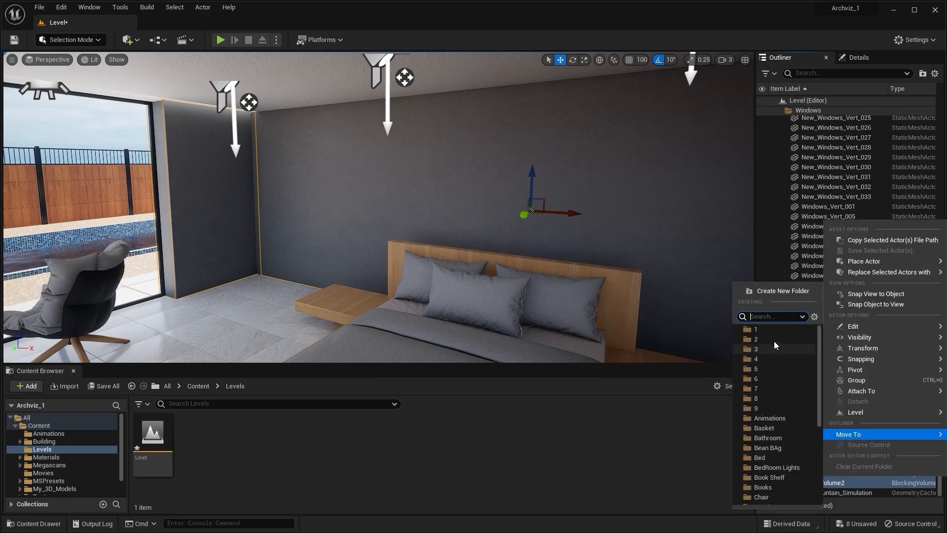
click(787, 291)
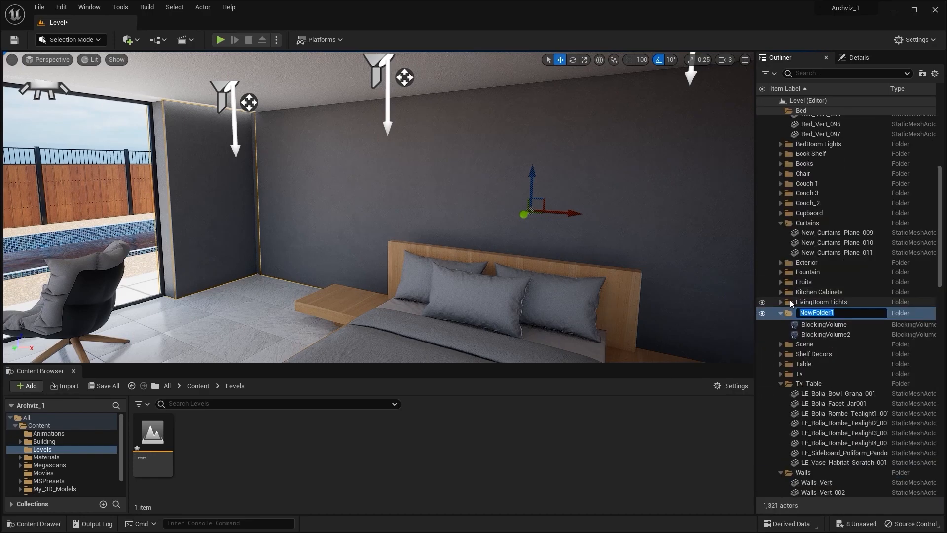
text(Co)
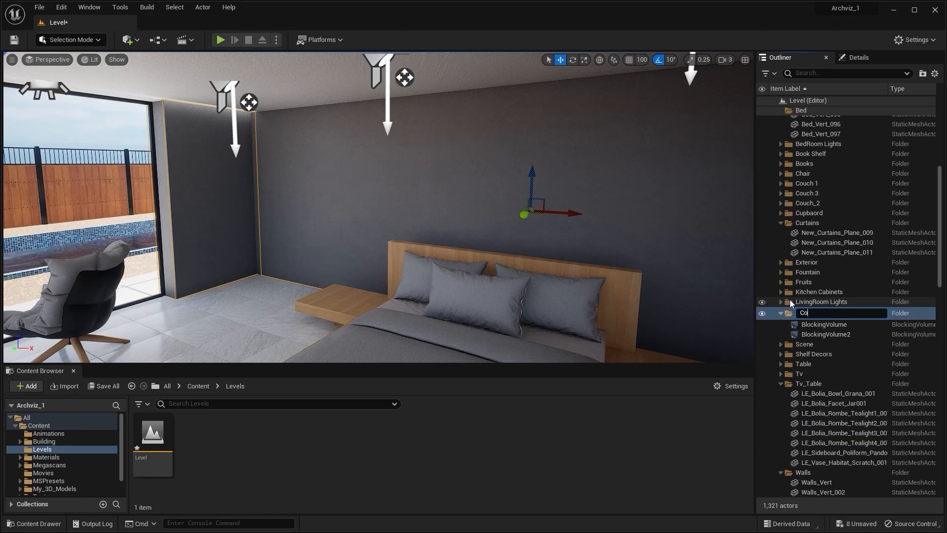
text(llision)
key(Return)
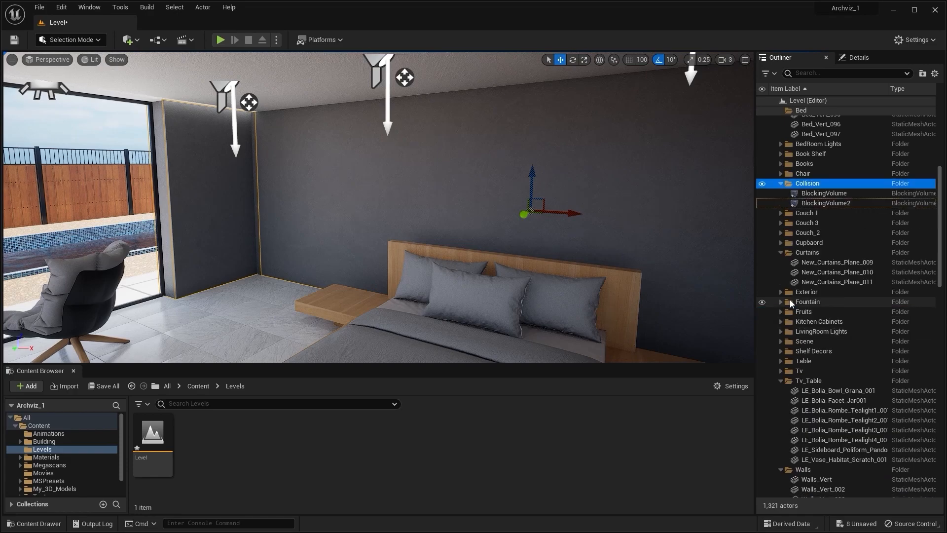
- Collapse the expanded Bean BAg, Bed, Collision, Curtains, Tv_Table, Walls and Windows folders in the Outliner
scroll(792, 304, down, 6)
scroll(836, 209, up, 8)
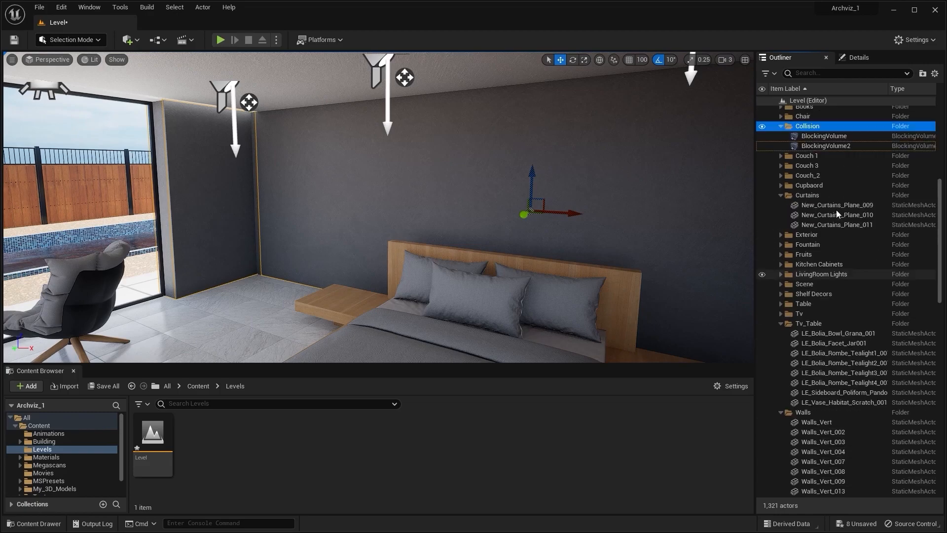
scroll(778, 115, up, 10)
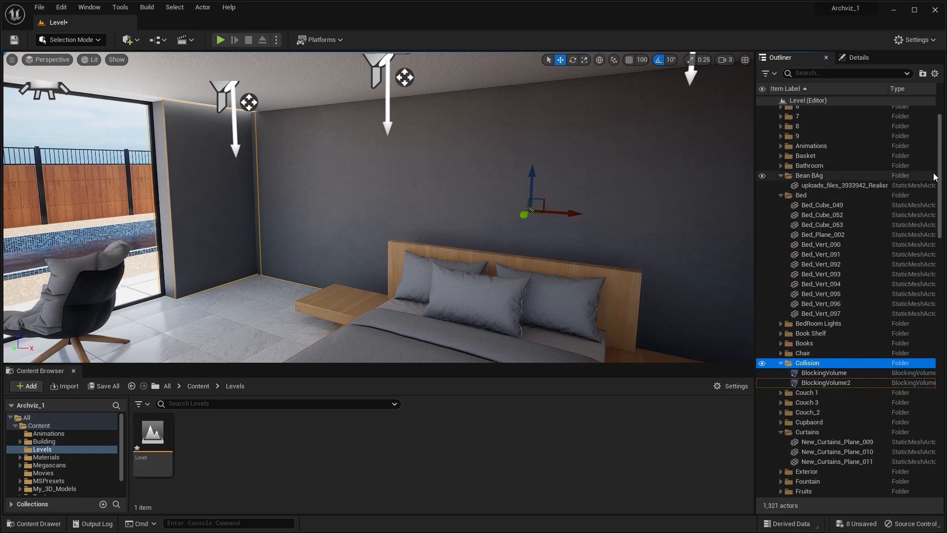
click(781, 175)
click(781, 185)
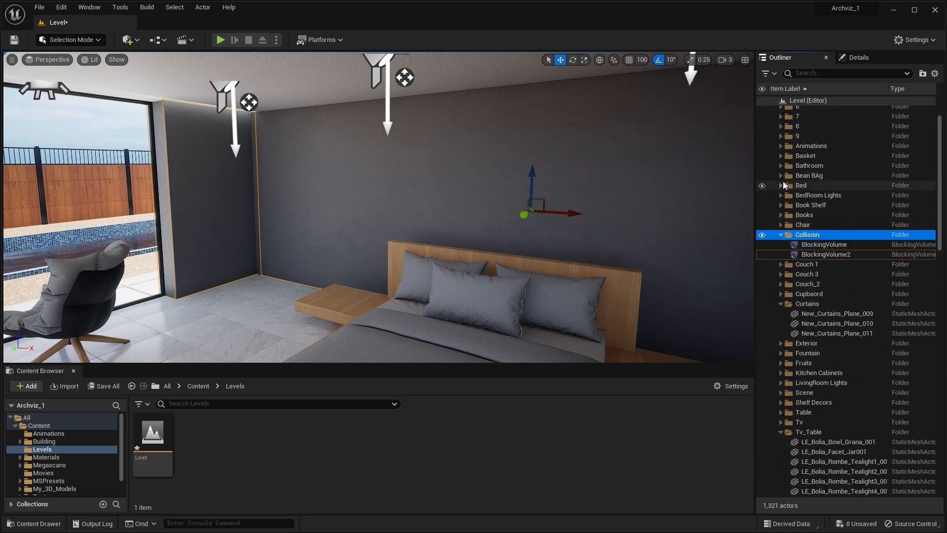
click(781, 235)
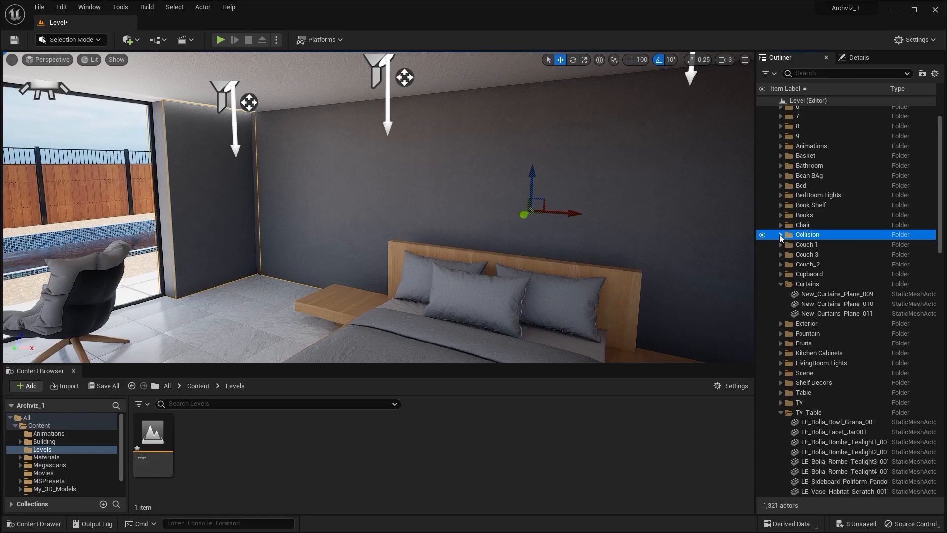
click(782, 285)
scroll(789, 348, down, 7)
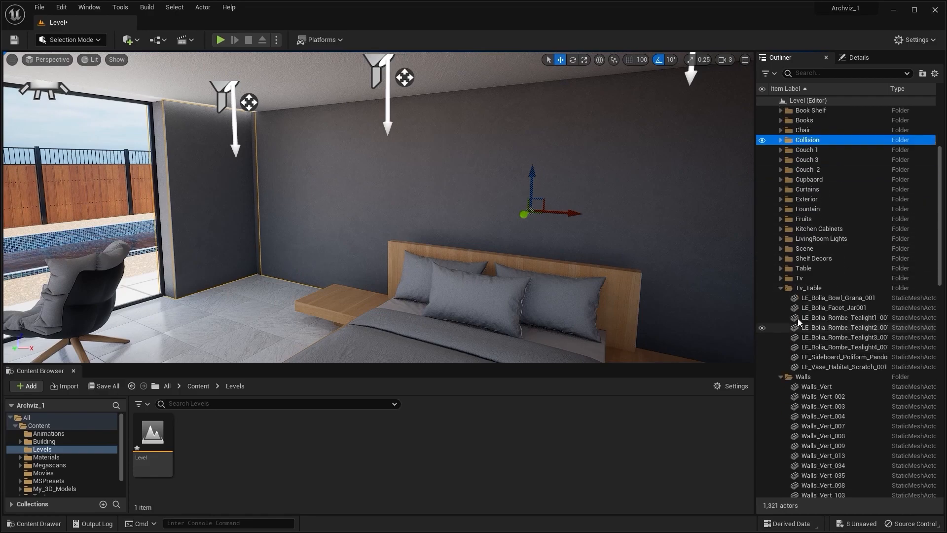
click(780, 288)
click(781, 297)
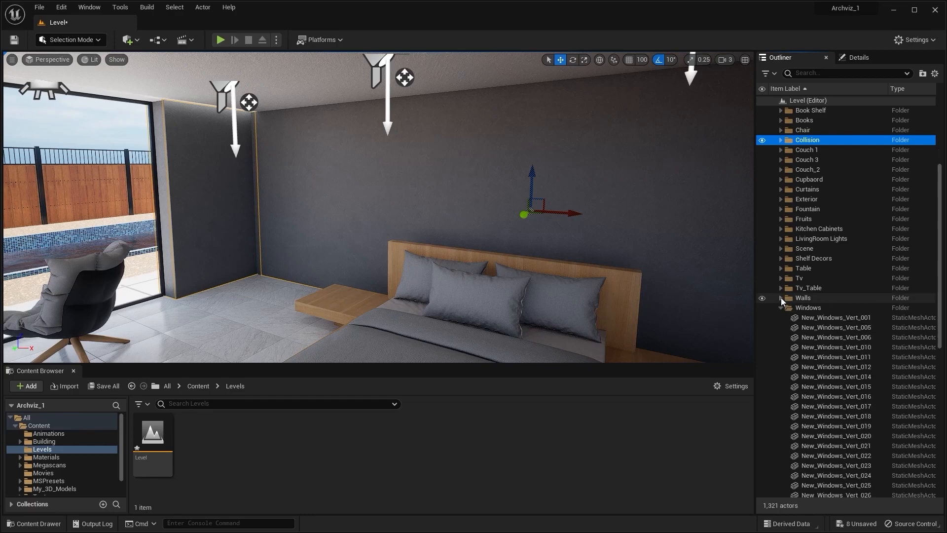
scroll(798, 321, down, 5)
click(779, 244)
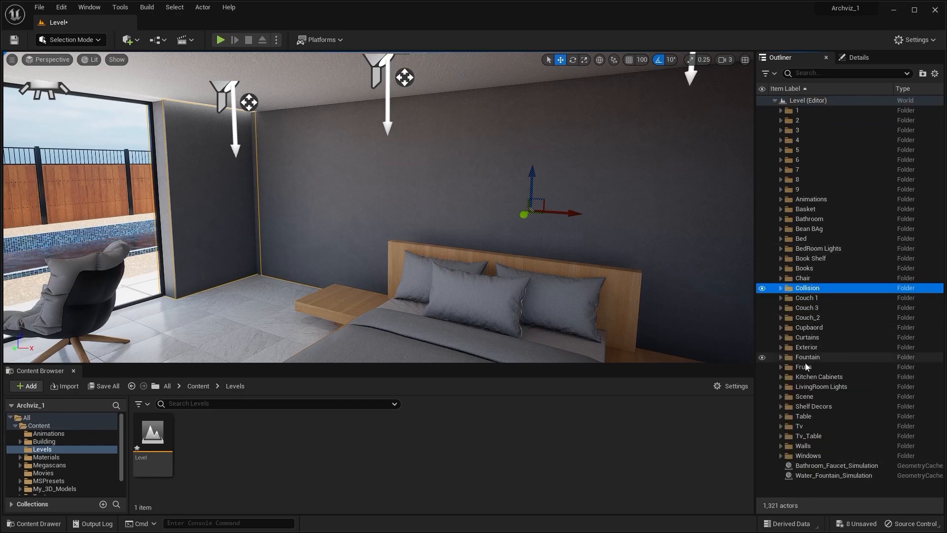
- Move Bathroom_Faucet_Simulation and Water_Fountain_Simulation into the existing Animations folder
click(848, 466)
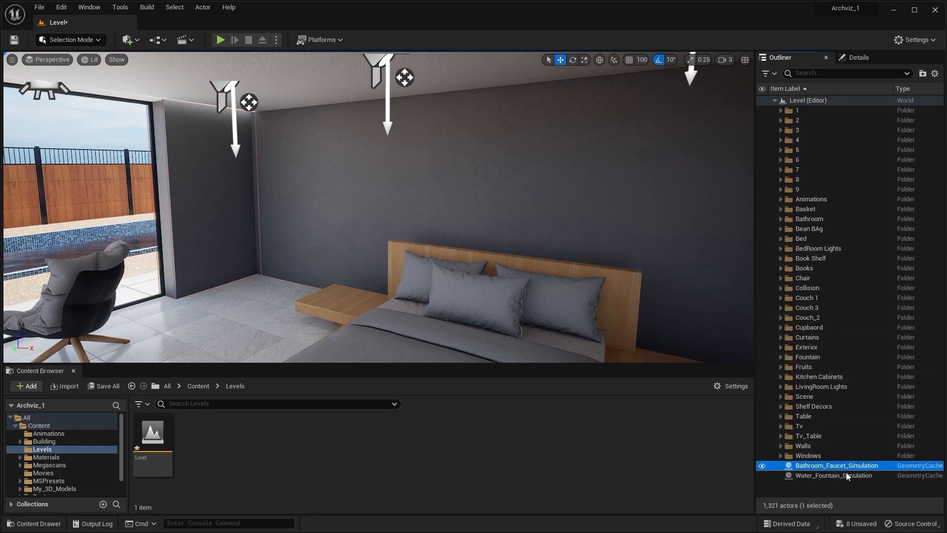
shift+click(845, 475)
right_click(845, 476)
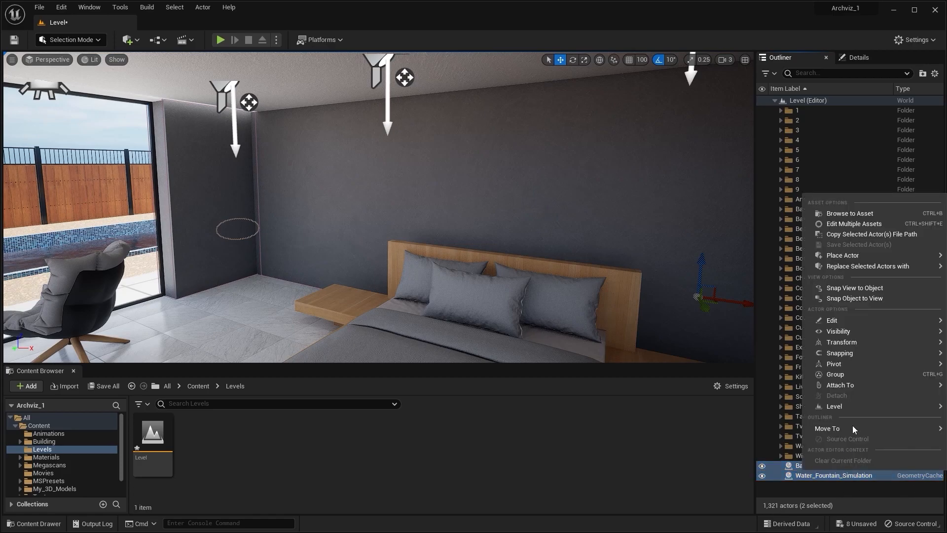
mouse_move(842, 430)
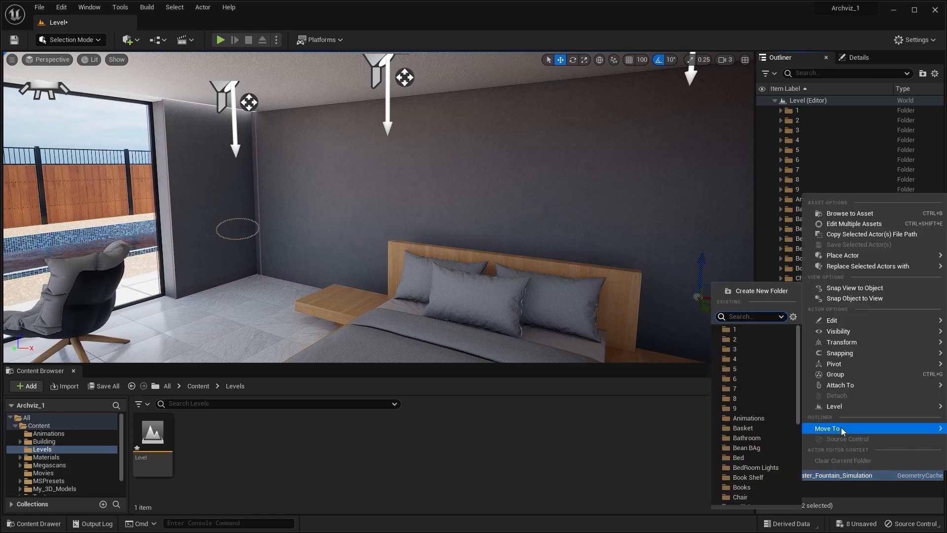
click(740, 418)
key(Escape)
- Play the level and walk repeatedly against the bedroom walls to test the blocking volumes, ending the play session when done
right_drag(550, 293, 528, 294)
key(w)
right_drag(450, 179, 434, 182)
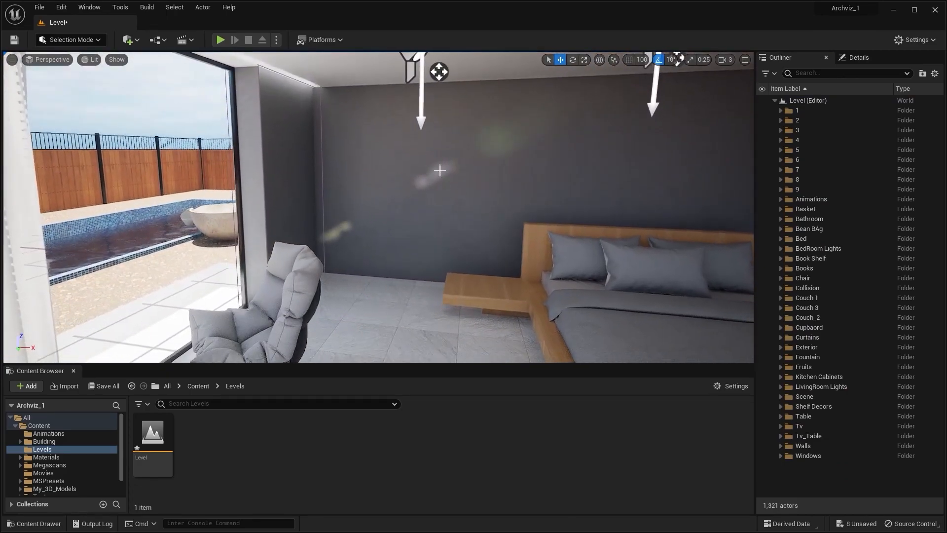
click(221, 40)
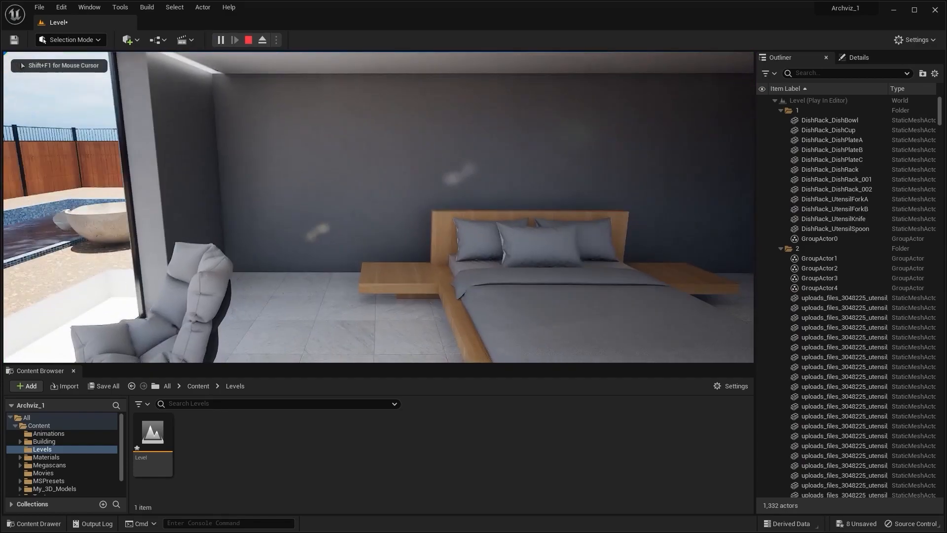
key(w)
key(s)
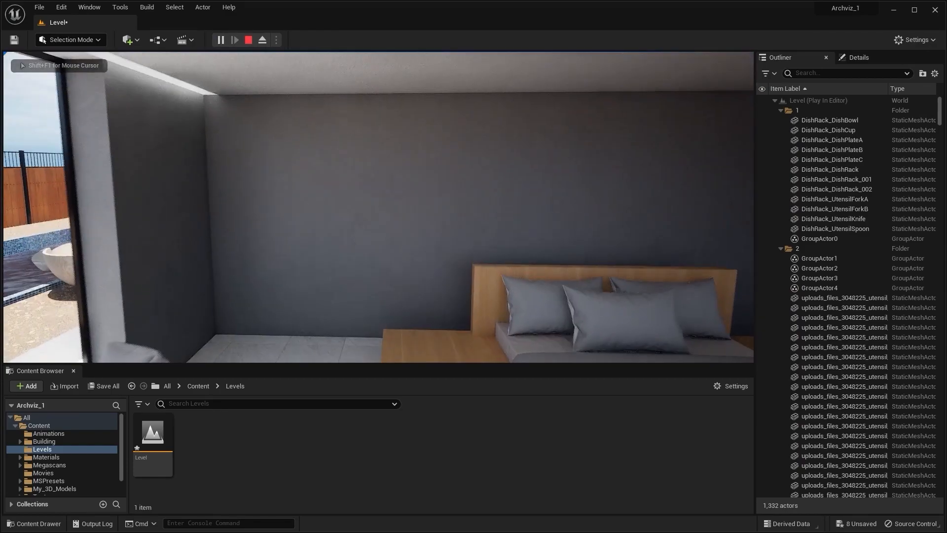
key(w)
key(s)
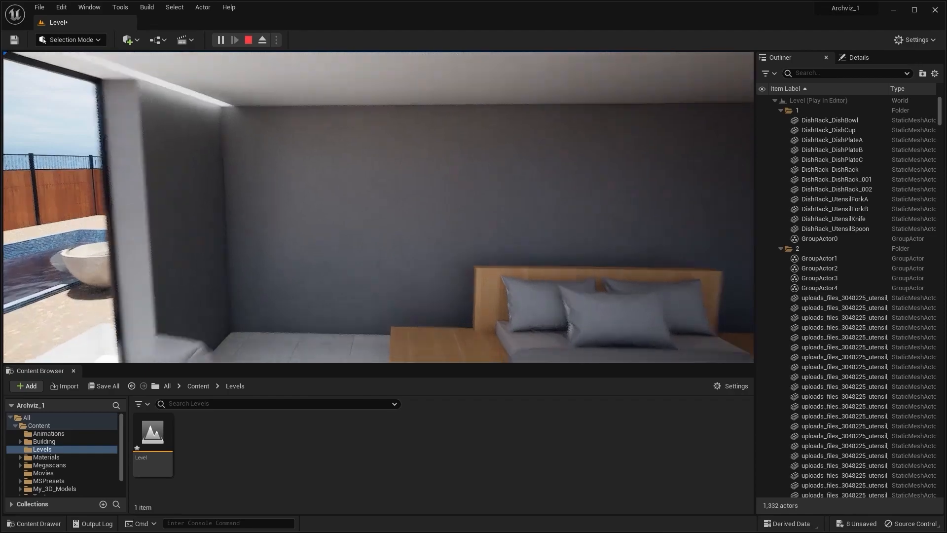
key(w)
key(s)
key(w)
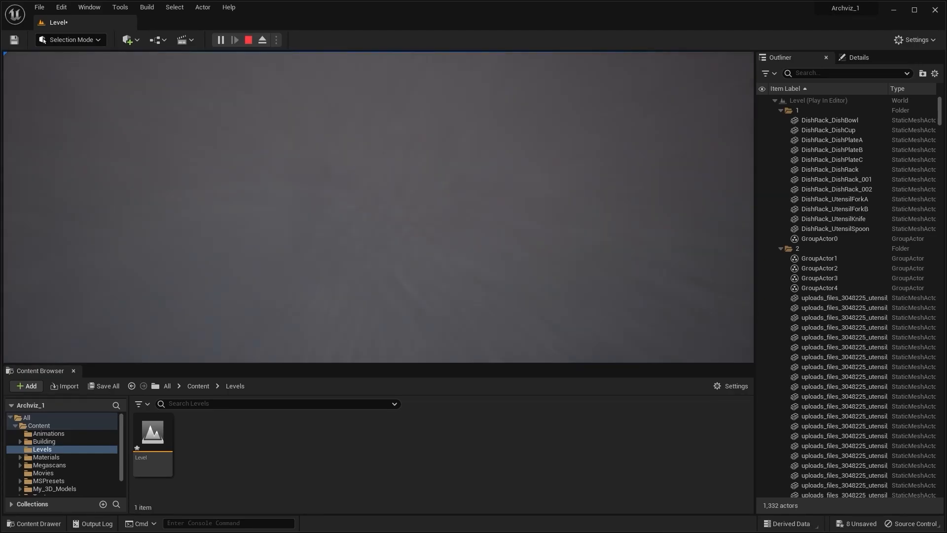
key(s)
key(w)
key(s)
key(w)
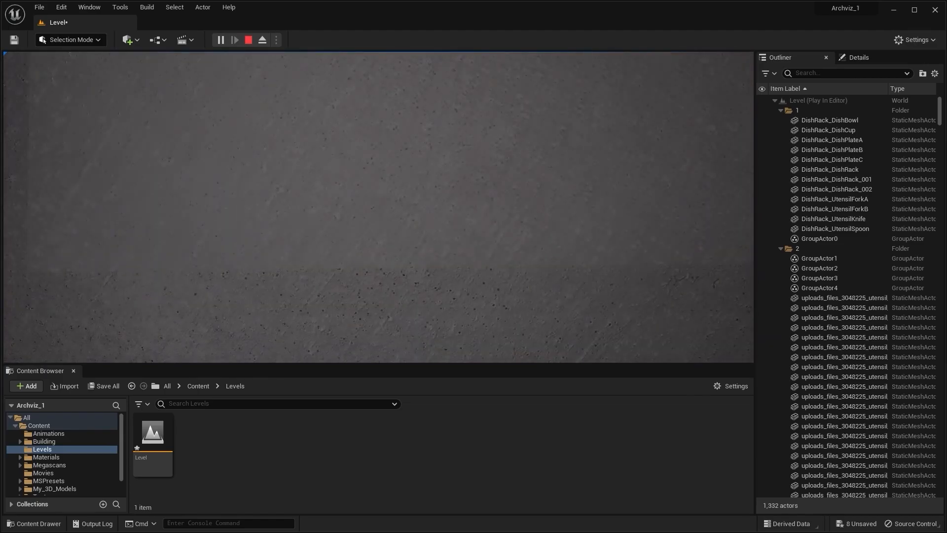
key(s)
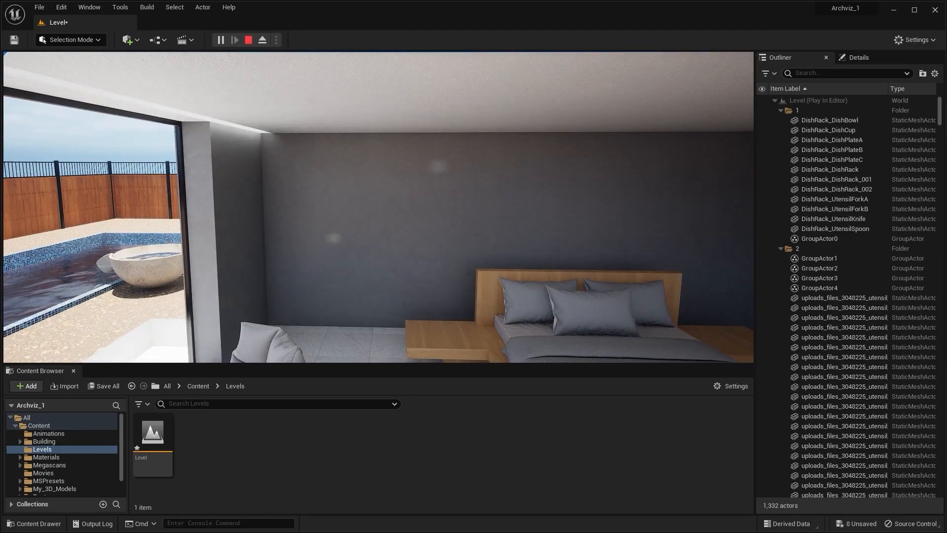
key(Escape)
- Select the blocking volume on the short wall beside the bedroom window
right_drag(425, 139, 14, 163)
key(w)
right_drag(423, 187, 419, 232)
click(415, 168)
key(s)
click(381, 141)
key(s)
key(w)
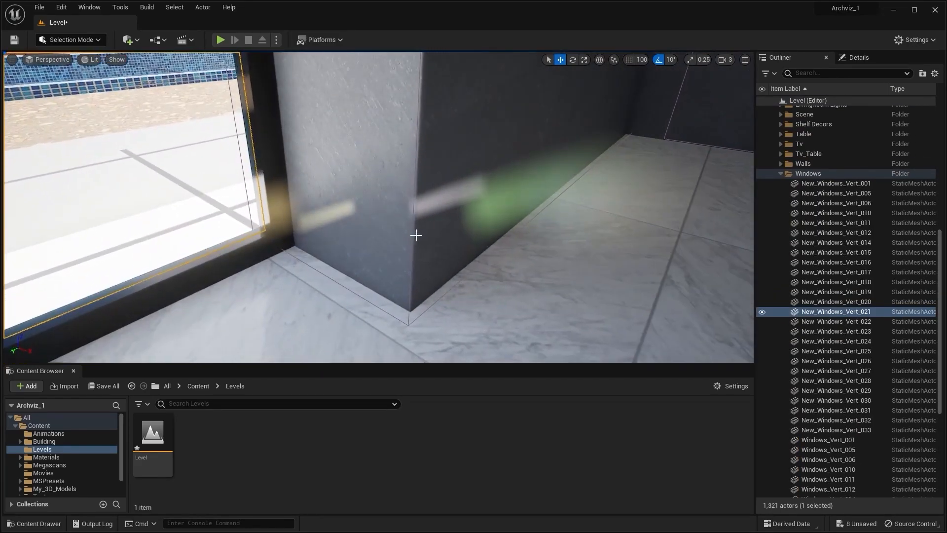
click(357, 293)
- Duplicate the selected blocking volume and move the copy across the room to the wardrobe
key(s)
right_drag(370, 268, 402, 217)
key(s)
right_drag(372, 179, 344, 174)
key(w)
alt+drag(137, 237, 659, 222)
right_drag(401, 238, 479, 240)
drag(336, 237, 468, 287)
right_drag(467, 287, 452, 263)
drag(363, 198, 509, 251)
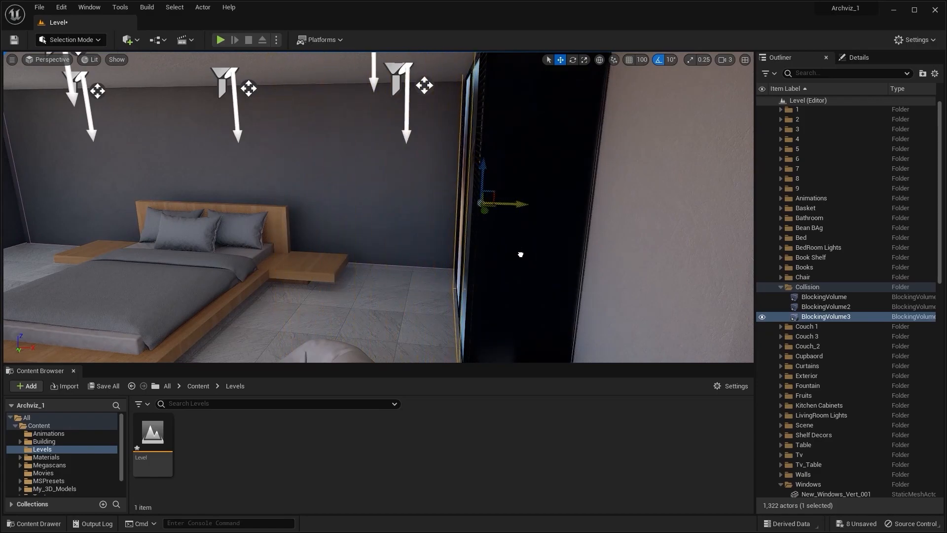
- Shift and stretch the copied blocking volume so it spans the full width of the wardrobe front
right_drag(474, 250, 577, 257)
mouse_move(502, 233)
right_down()
mouse_move(469, 230)
mouse_move(502, 233)
right_up()
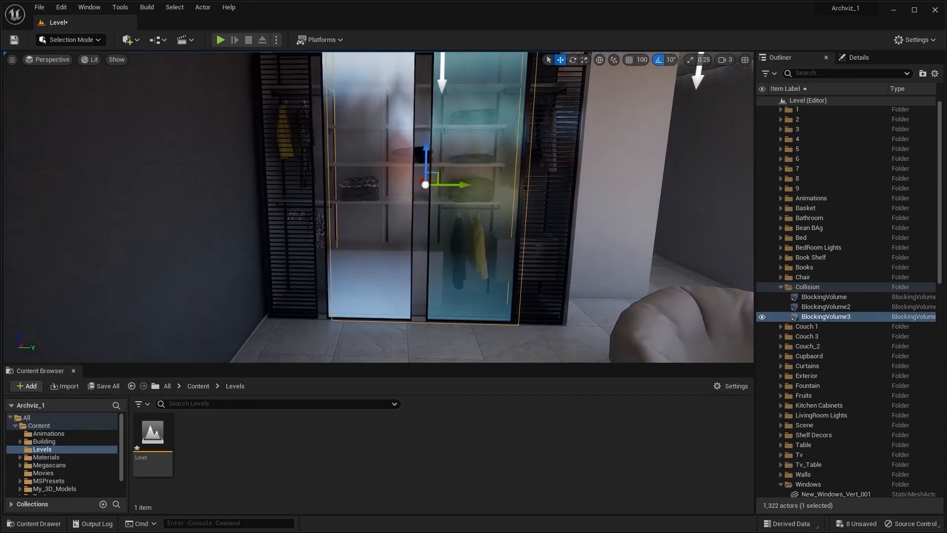
drag(460, 183, 473, 184)
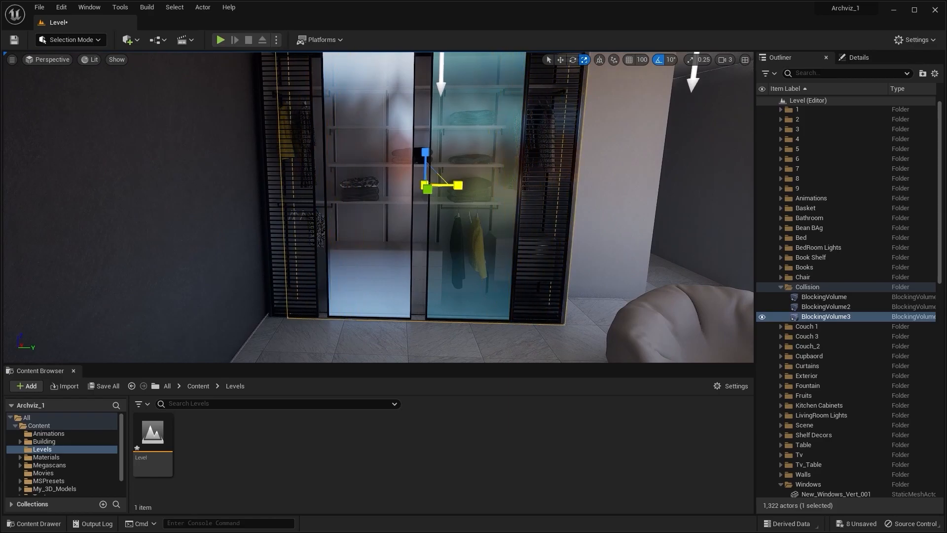
right_drag(451, 214, 522, 188)
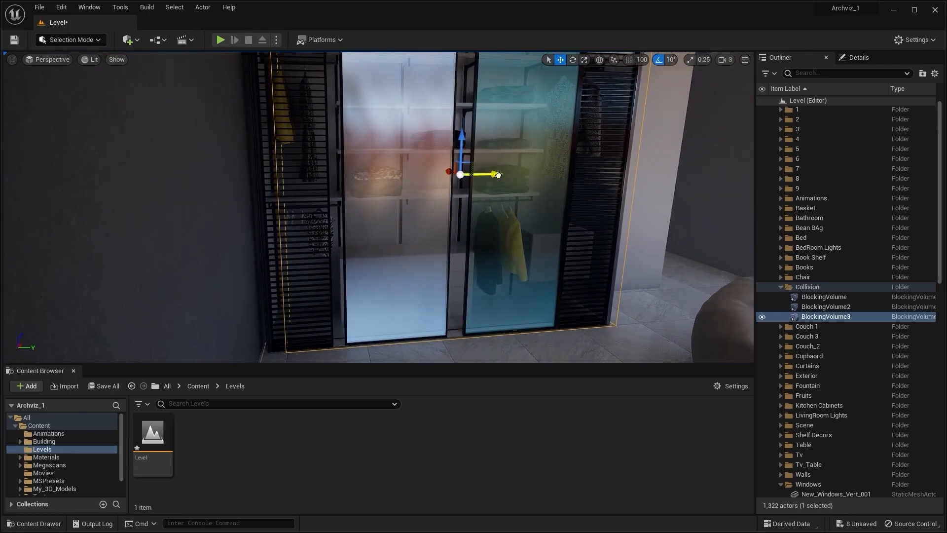
drag(488, 176, 485, 176)
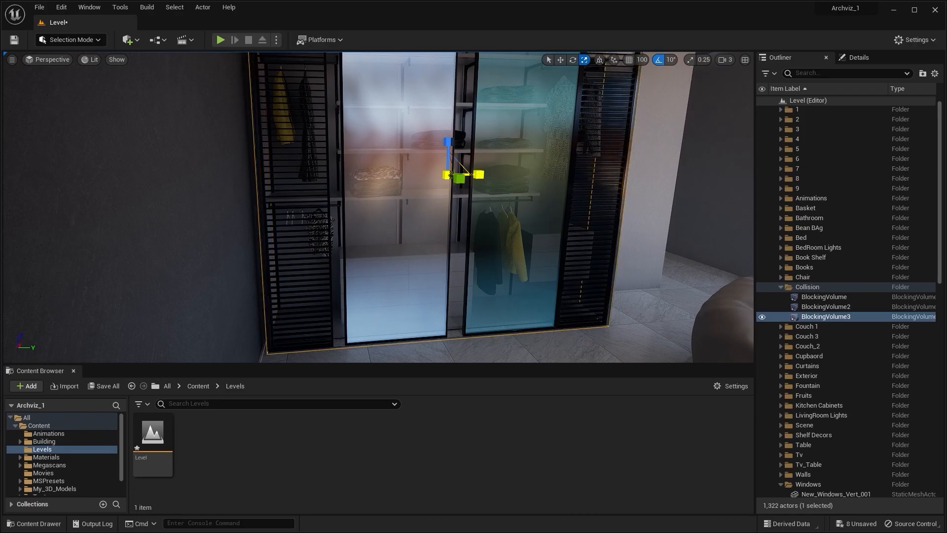
- Move the wardrobe's blocking volume along its depth to line up with the wardrobe front, and deselect it
key(w)
right_drag(518, 199, 407, 199)
drag(424, 154, 445, 166)
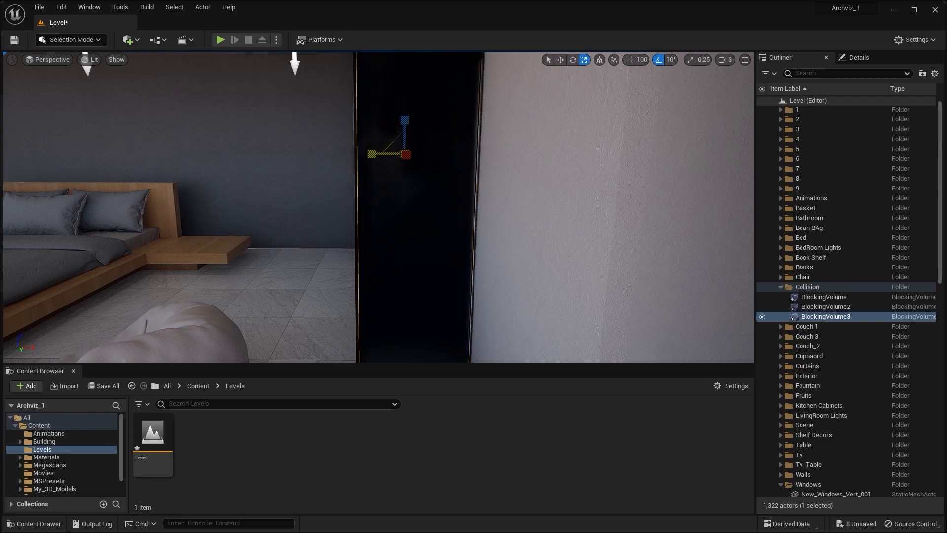
mouse_move(401, 198)
right_down()
mouse_move(389, 193)
mouse_move(416, 190)
mouse_move(406, 209)
mouse_move(414, 223)
mouse_move(407, 188)
right_up()
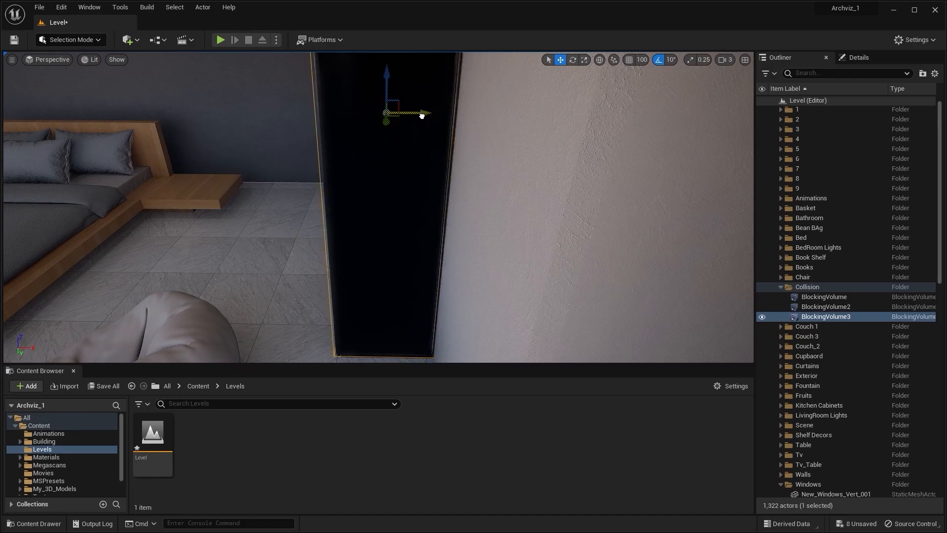
right_drag(427, 185, 288, 85)
key(Escape)
key(s)
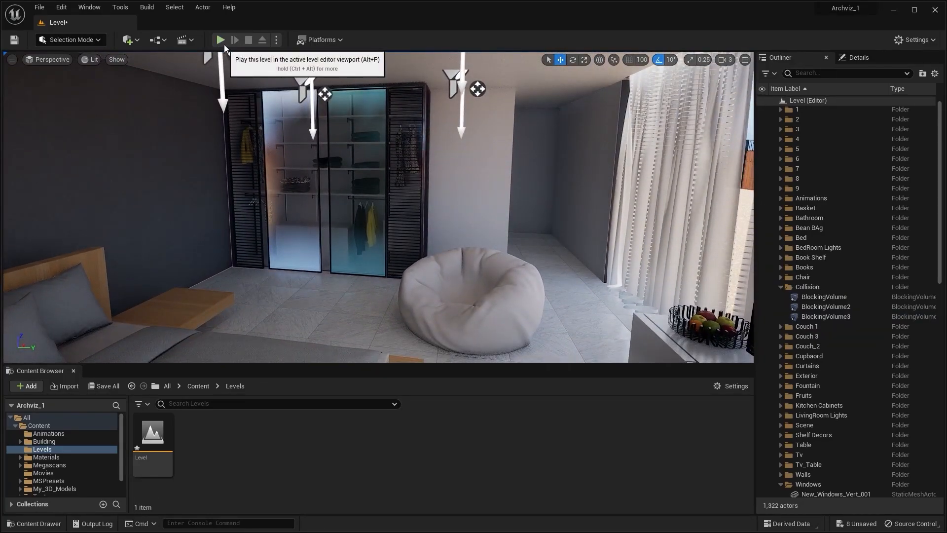
- Play the level and walk repeatedly against the wardrobe to test its blocking volume, ending the play session when done
click(221, 40)
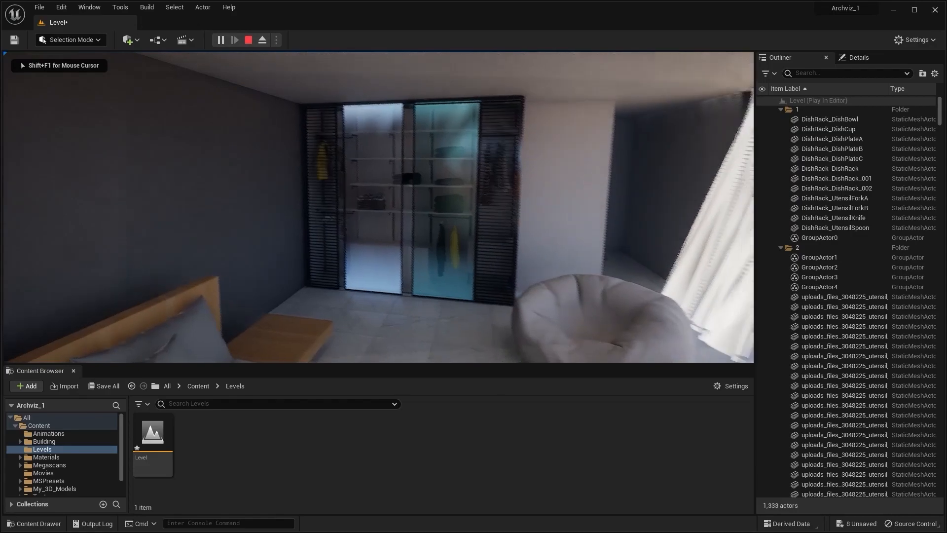
key(w)
key(s)
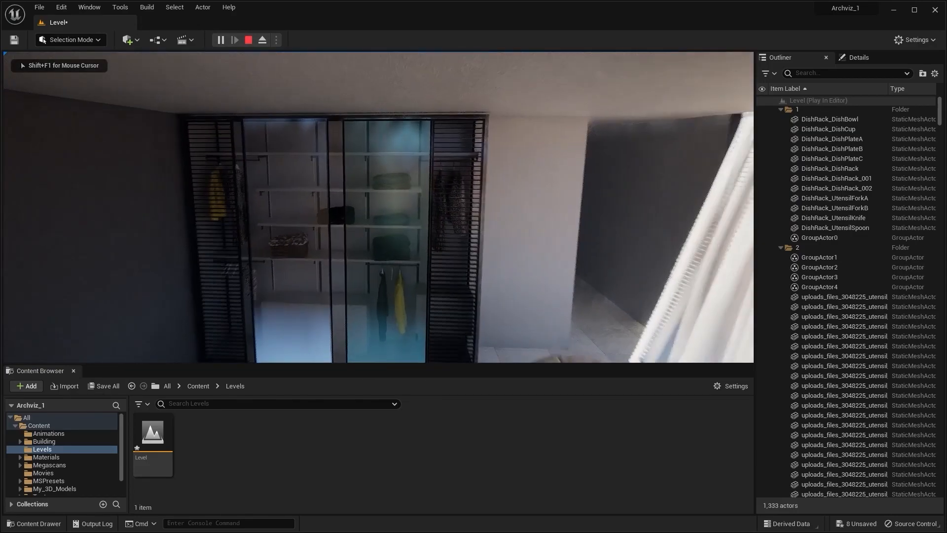
key(w)
key(s)
key(w)
key(w)
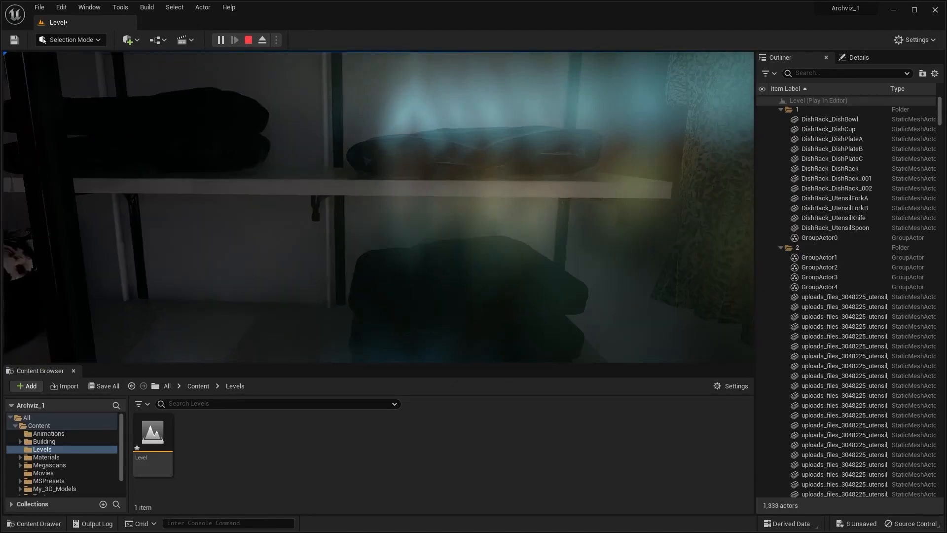
key(s)
key(w)
key(s)
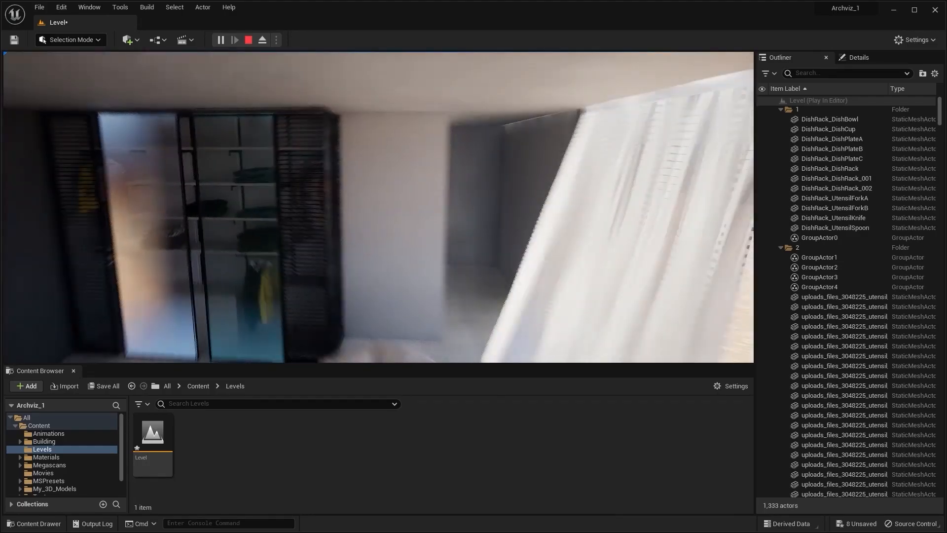
key(Escape)
- Turn on the Collision show flag so collision outlines are drawn in the level view
mouse_move(116, 92)
right_down()
mouse_move(89, 92)
mouse_move(148, 92)
mouse_move(116, 92)
right_up()
click(117, 59)
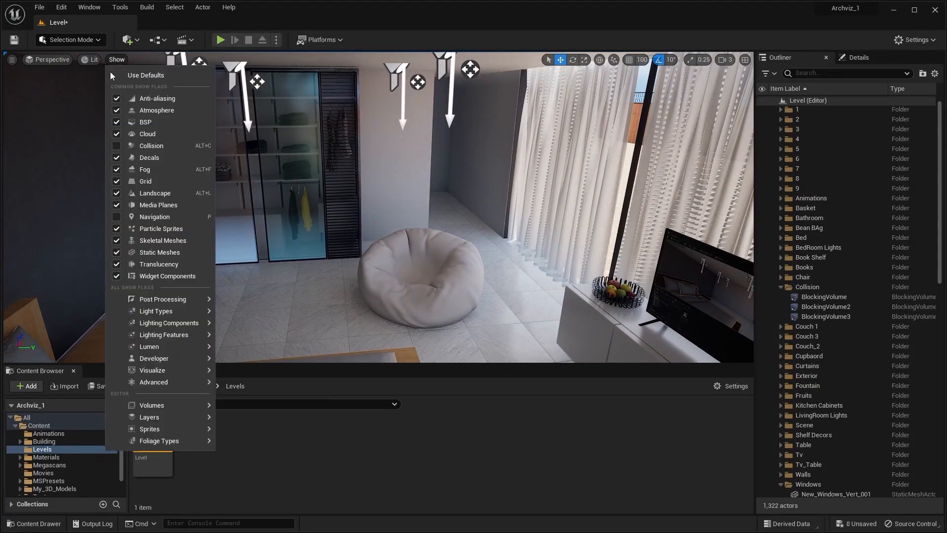
click(117, 145)
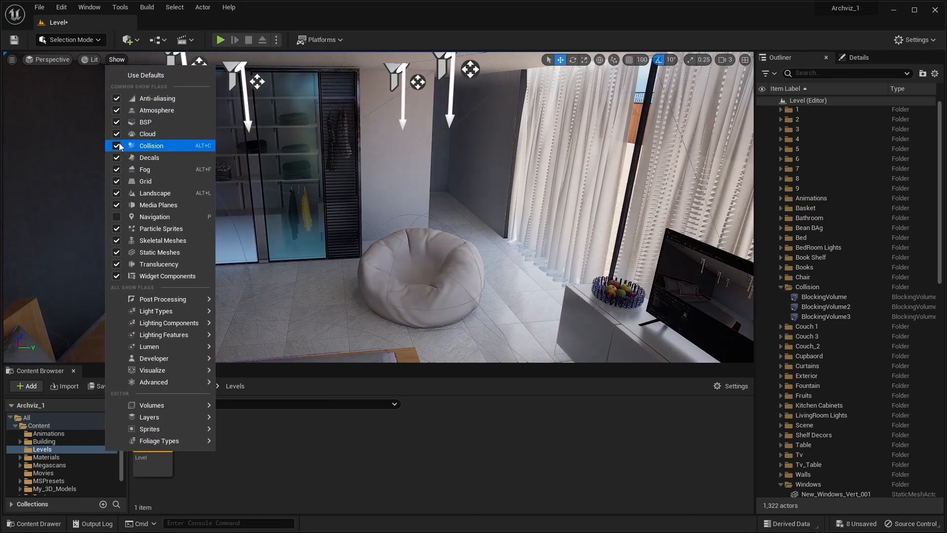
click(261, 150)
- Check the collision options of the glass pane's static mesh, New_Windows_Vert_032, behind the bedroom curtains, and close the mesh editor
right_drag(297, 175, 328, 234)
key(w)
key(w)
key(w)
click(355, 197)
right_drag(355, 197, 346, 198)
key(s)
key(d)
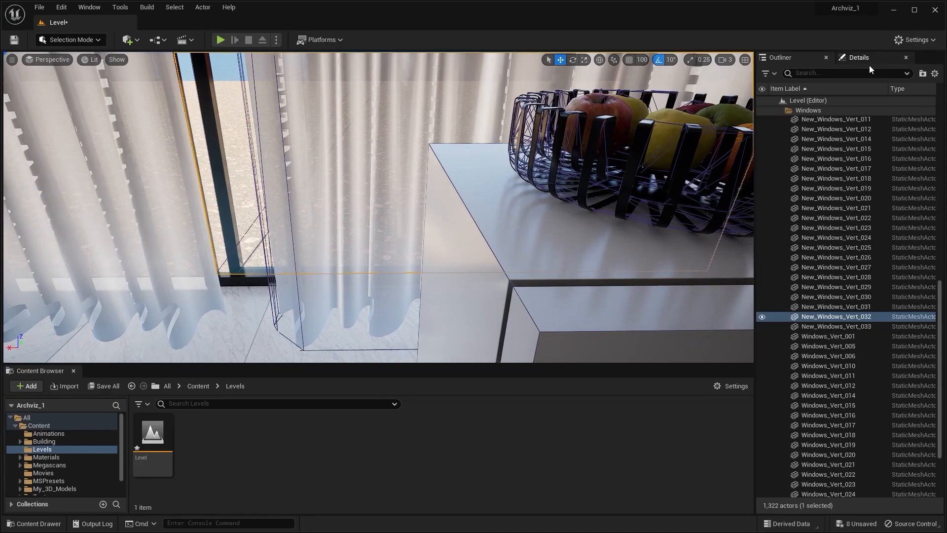
click(859, 57)
double_click(846, 291)
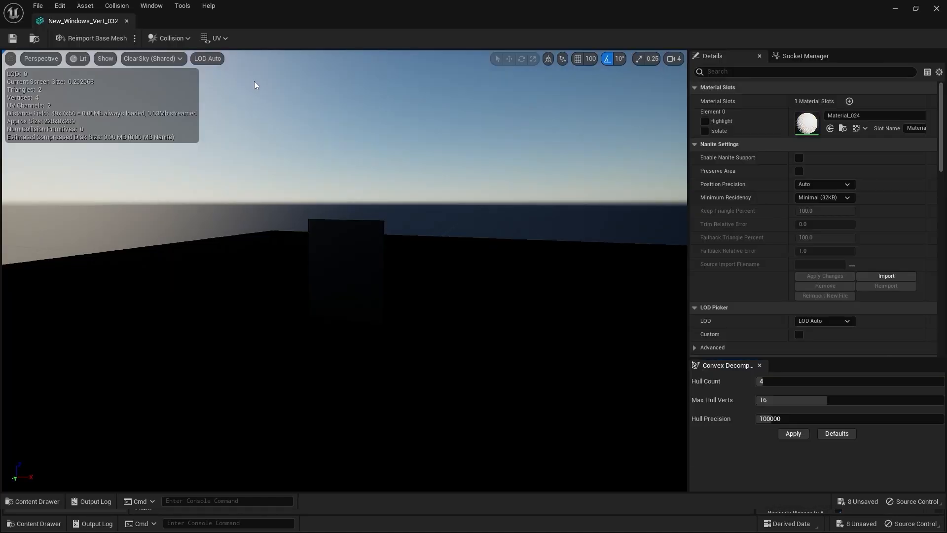
click(168, 43)
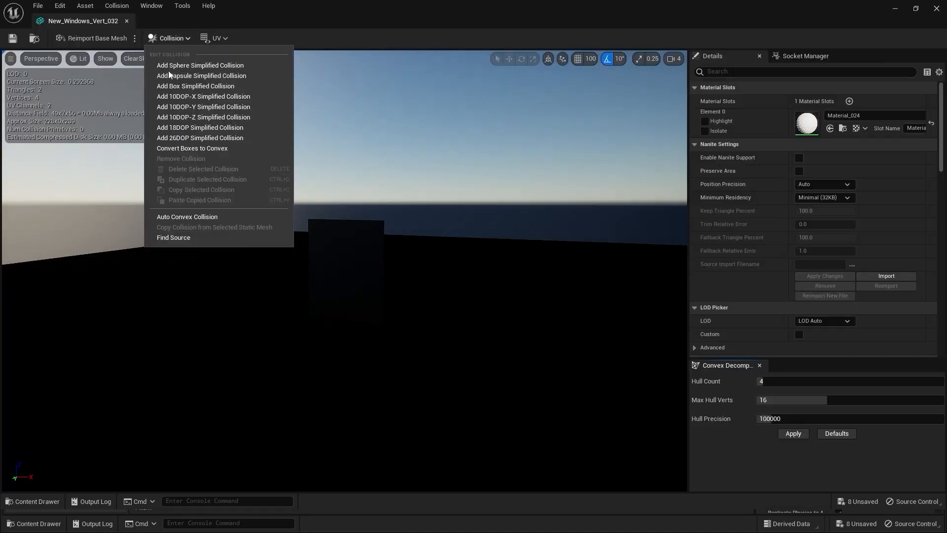
click(936, 10)
- Remove the collision from the window frame's static mesh, New_Windows_Vert_031, and close the mesh editor
right_drag(567, 173, 484, 182)
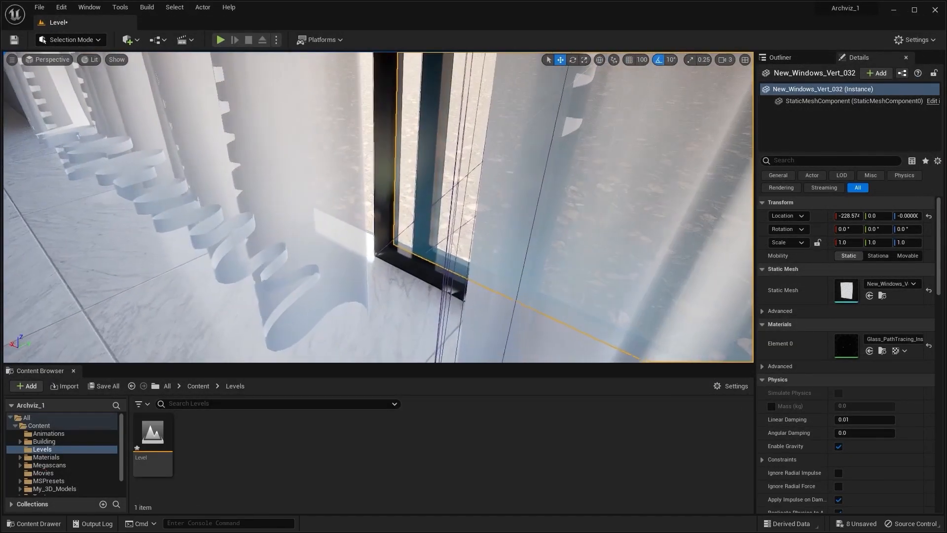
right_drag(377, 248, 378, 248)
click(386, 223)
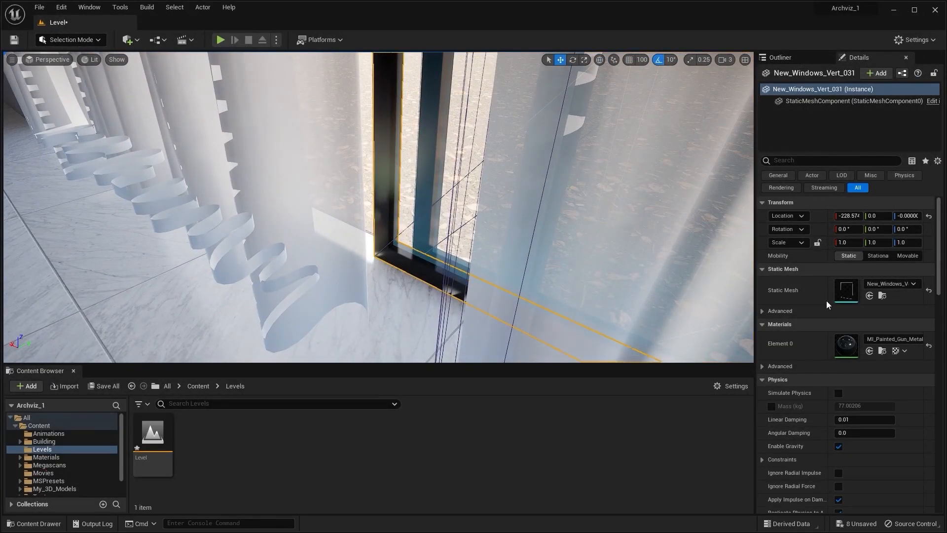
double_click(854, 287)
click(188, 34)
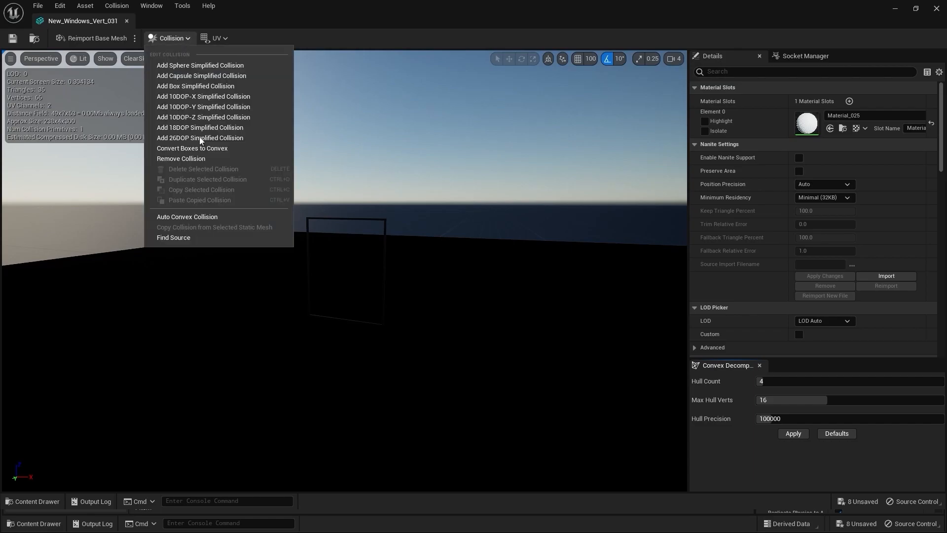
click(199, 155)
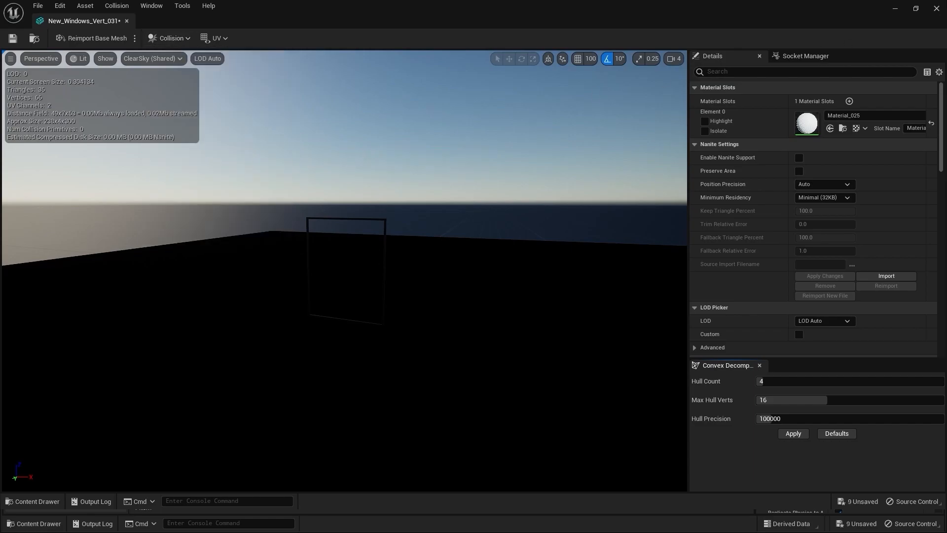
click(937, 9)
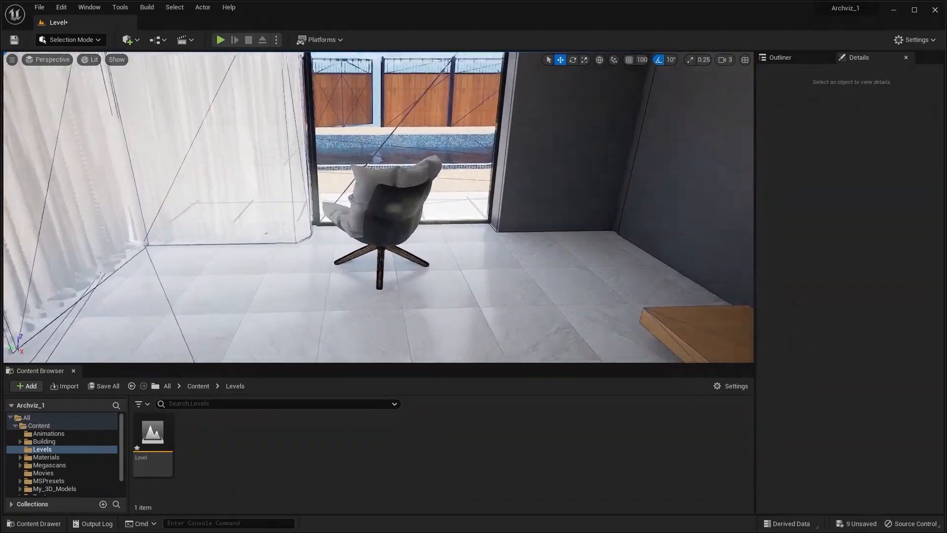
- Add a sphere simplified collision to the bedroom chair's cushion mesh, Chair_Husk_Chair004, and check its fit in the mesh editor
mouse_move(449, 137)
right_down()
mouse_move(473, 146)
mouse_move(450, 137)
right_up()
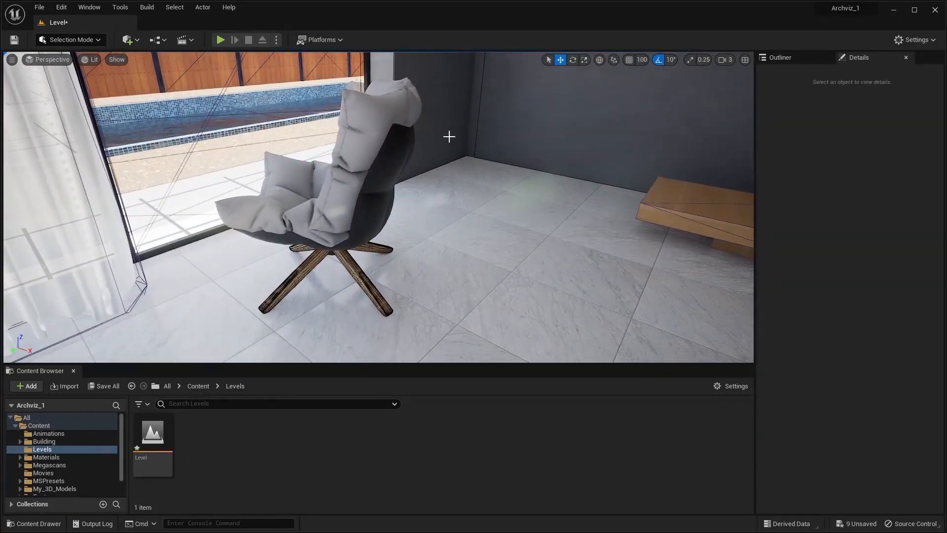
click(374, 102)
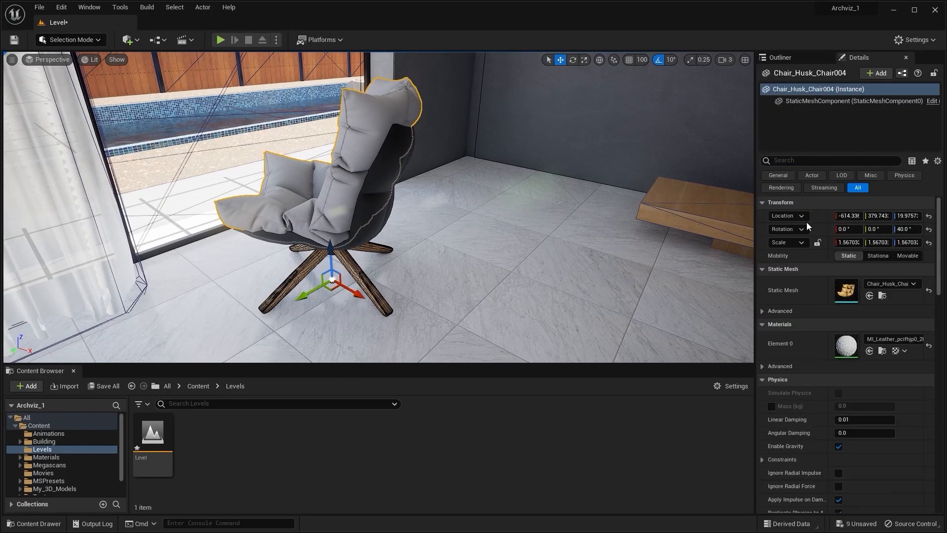
double_click(847, 290)
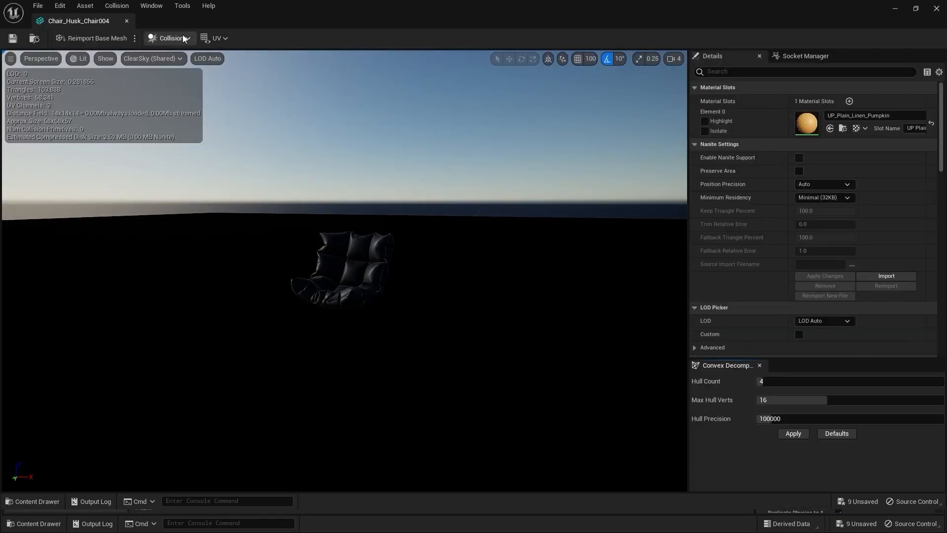
click(184, 37)
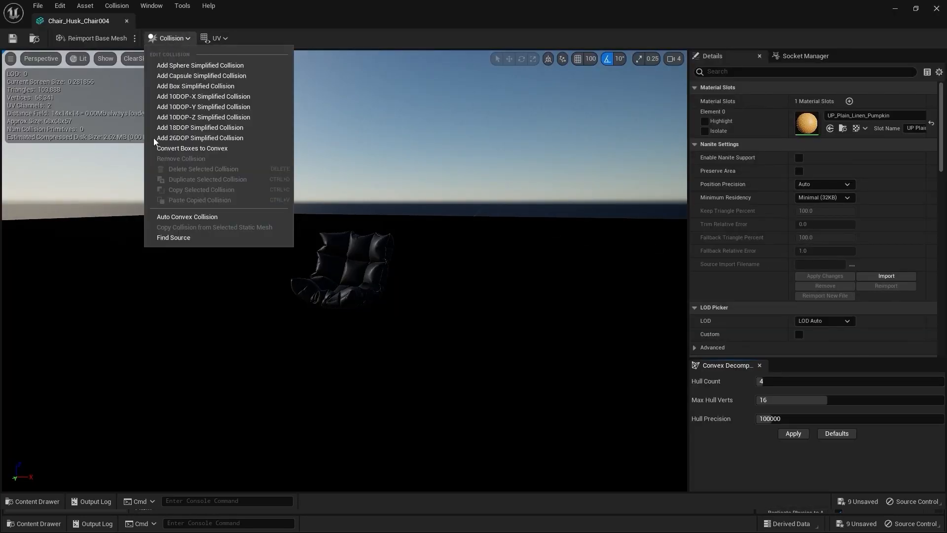
click(201, 67)
click(172, 38)
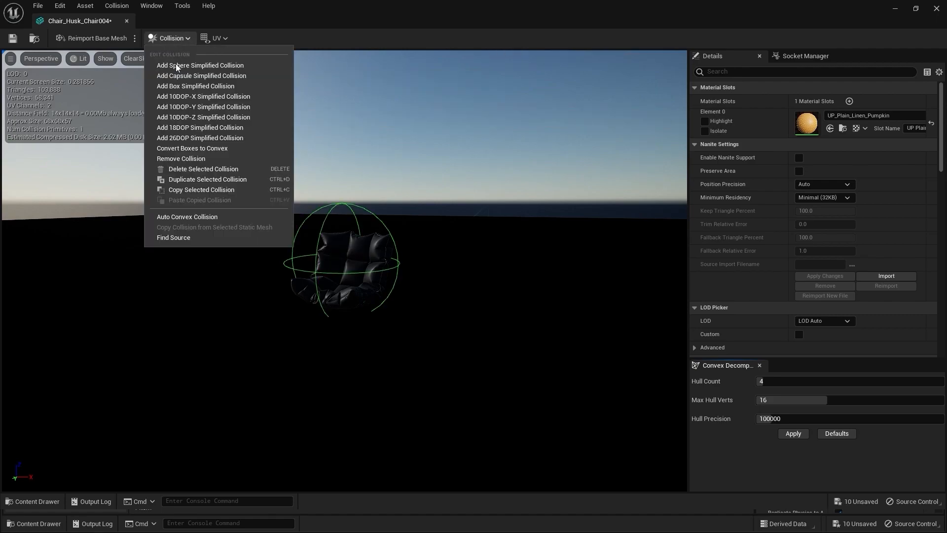
click(187, 41)
drag(365, 276, 365, 227)
right_drag(365, 227, 237, 254)
right_drag(661, 297, 683, 294)
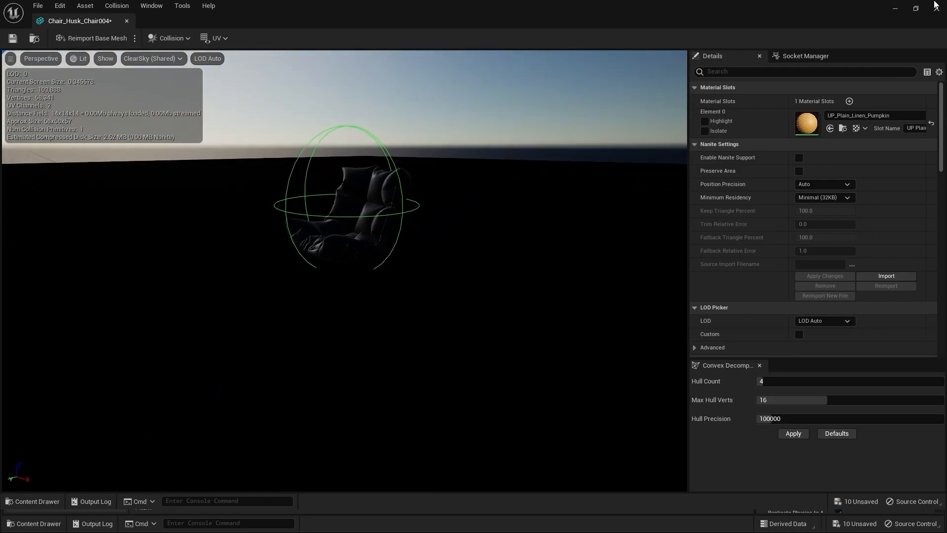
click(939, 12)
- Add a sphere simplified collision to the chair's shell mesh, Chair_Husk_Chair001, and deselect the chair
mouse_move(340, 225)
right_down()
mouse_move(321, 222)
mouse_move(338, 228)
right_up()
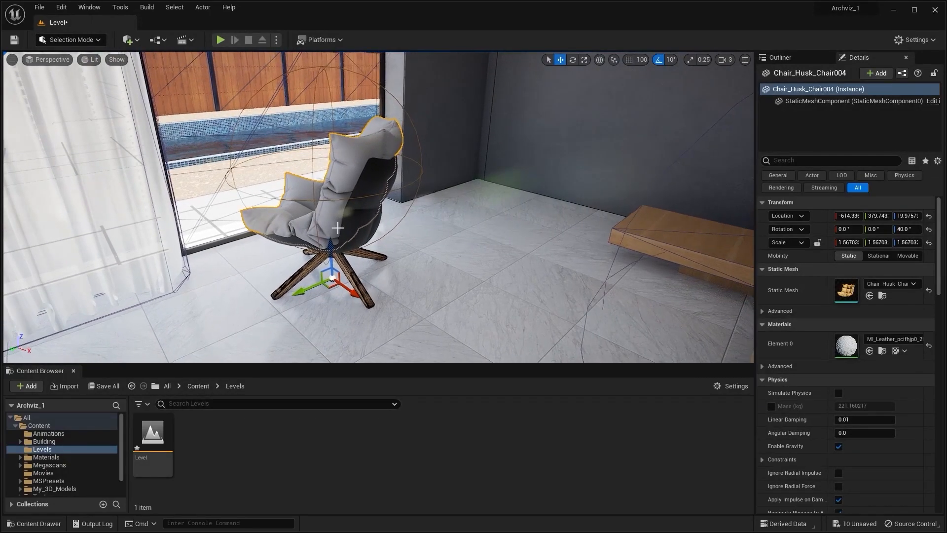
double_click(851, 291)
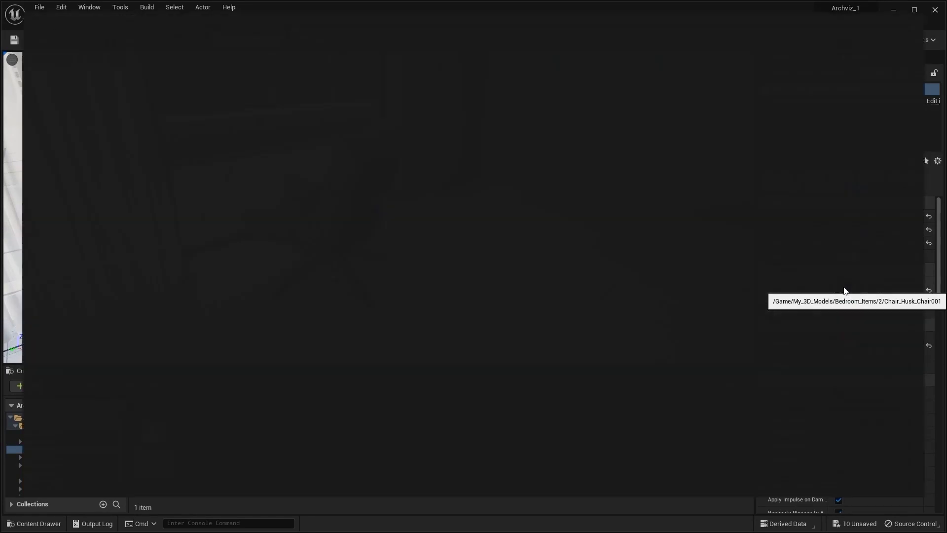
click(176, 40)
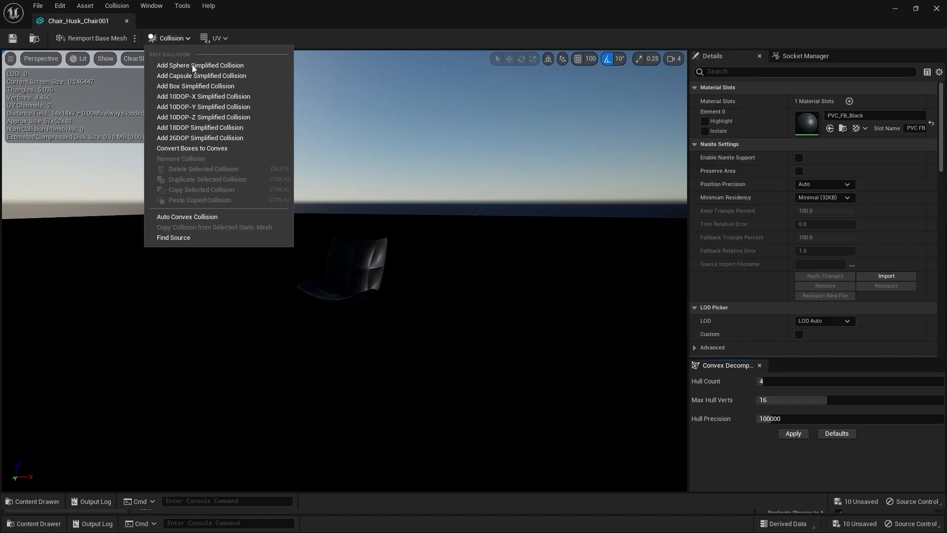
click(190, 67)
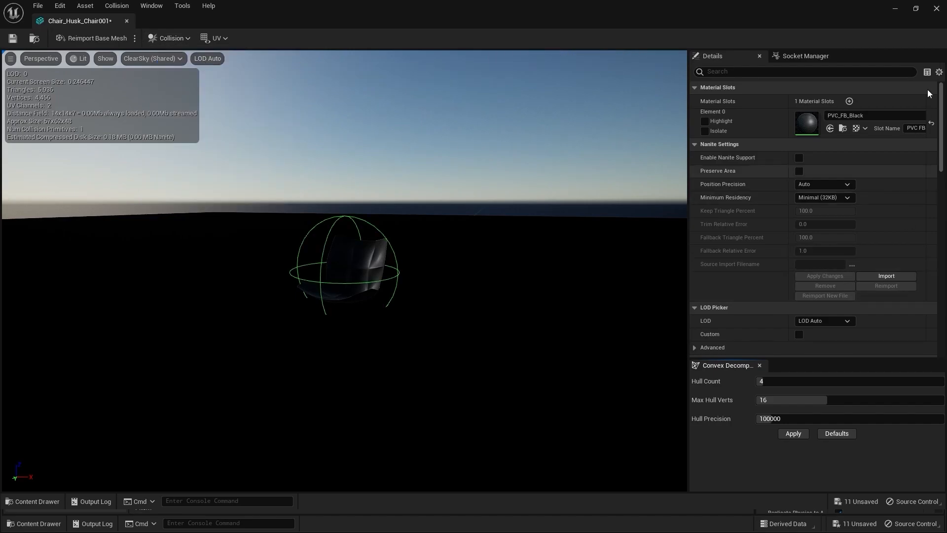
click(938, 8)
key(Escape)
- Examine the collision outlines around the bedroom chair and onward through the house to the bathroom vanity
right_drag(471, 229, 466, 217)
key(w)
key(s)
mouse_move(437, 285)
right_down()
mouse_move(397, 284)
mouse_move(437, 285)
right_up()
key(s)
key(d)
key(a)
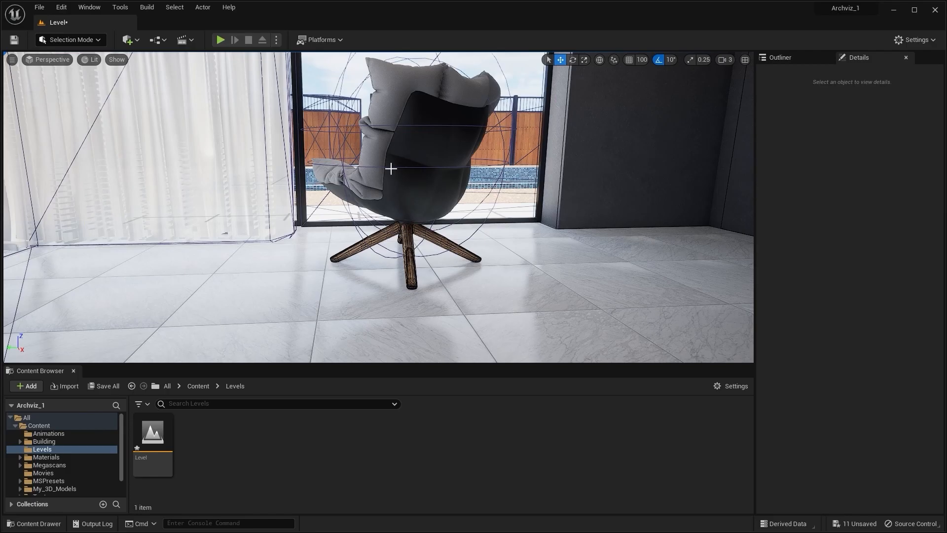
key(s)
right_drag(423, 185, 427, 125)
key(w)
key(w)
key(a)
key(s)
key(w)
key(w)
key(s)
key(w)
key(s)
right_drag(165, 81, 484, 175)
- Collapse the Chair and Collision folders in the list of level actors
click(782, 59)
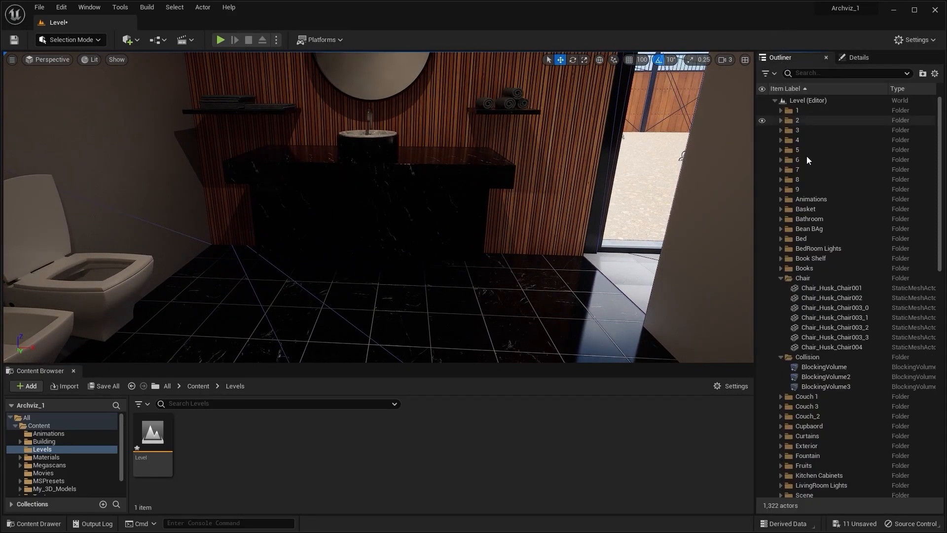
click(781, 277)
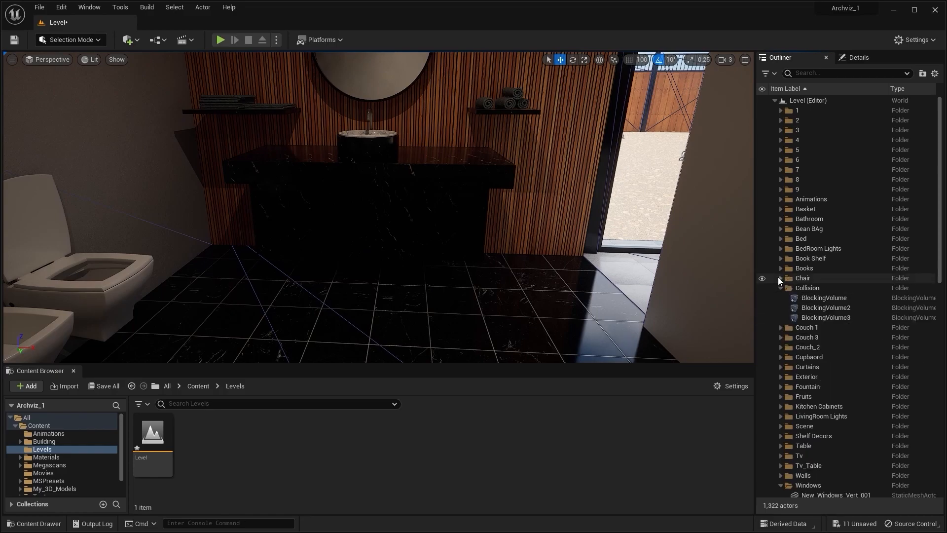
double_click(777, 289)
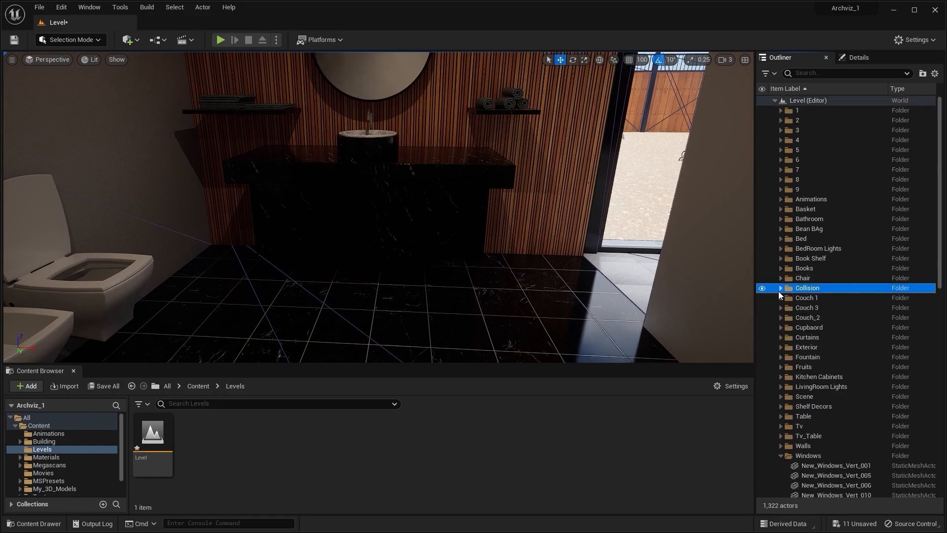
- Find the PostProcessVolume by searching the level actors for "post", and set its exposure compensation to about 0.74
click(837, 72)
text(post)
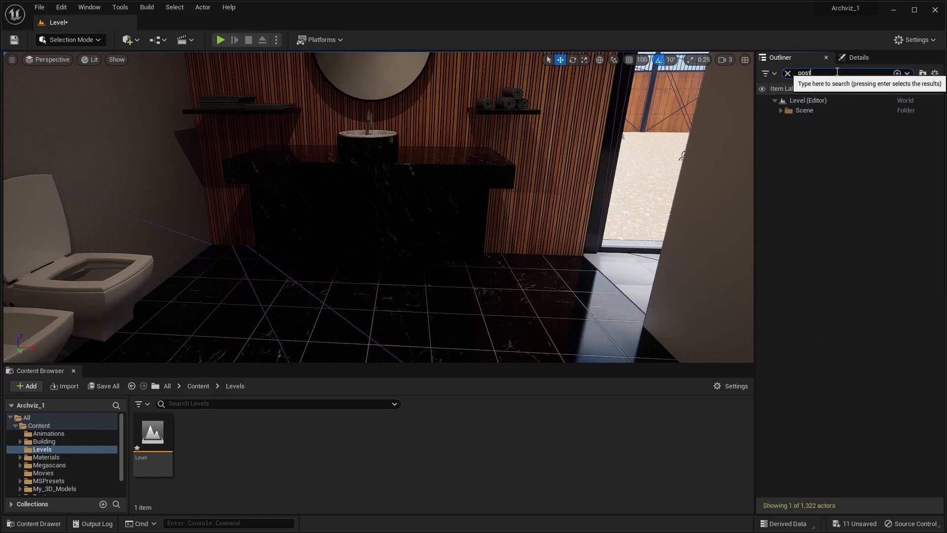
click(781, 111)
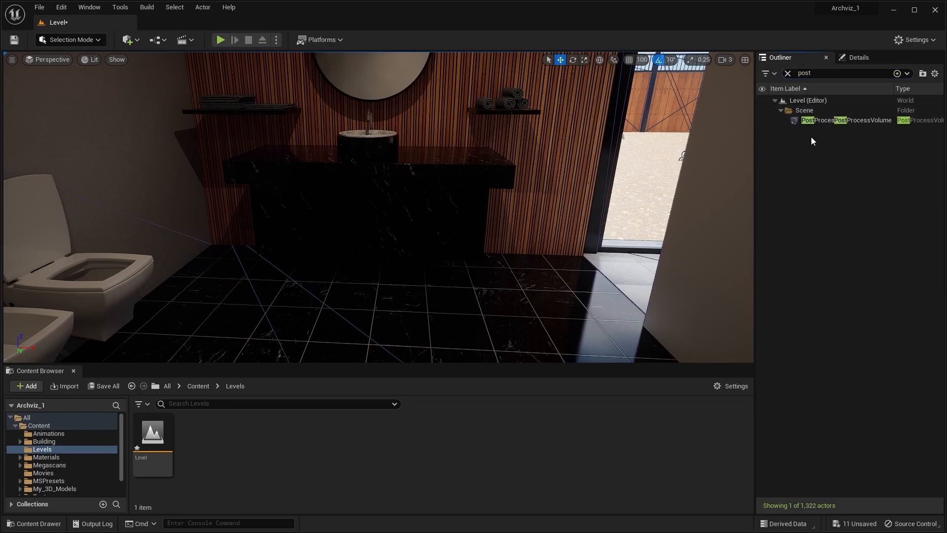
click(823, 122)
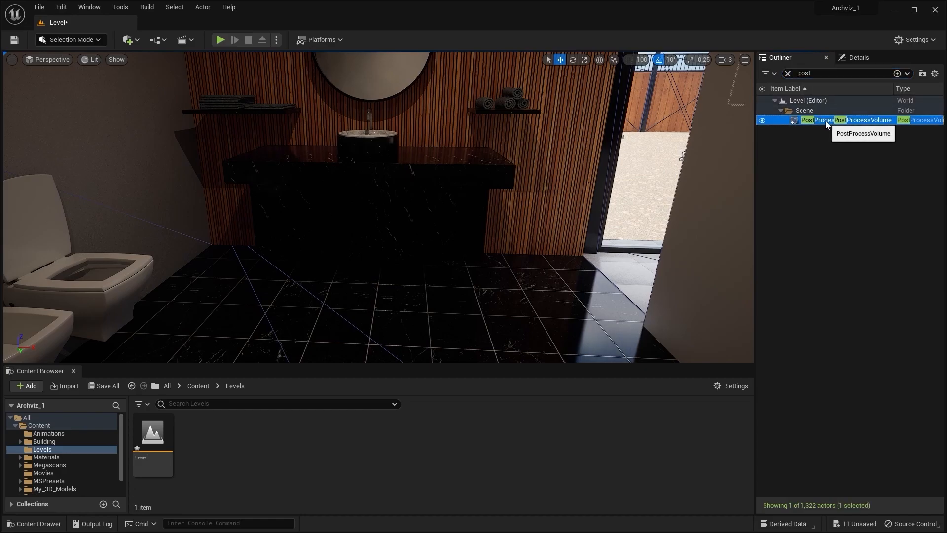
click(861, 57)
drag(856, 321, 878, 321)
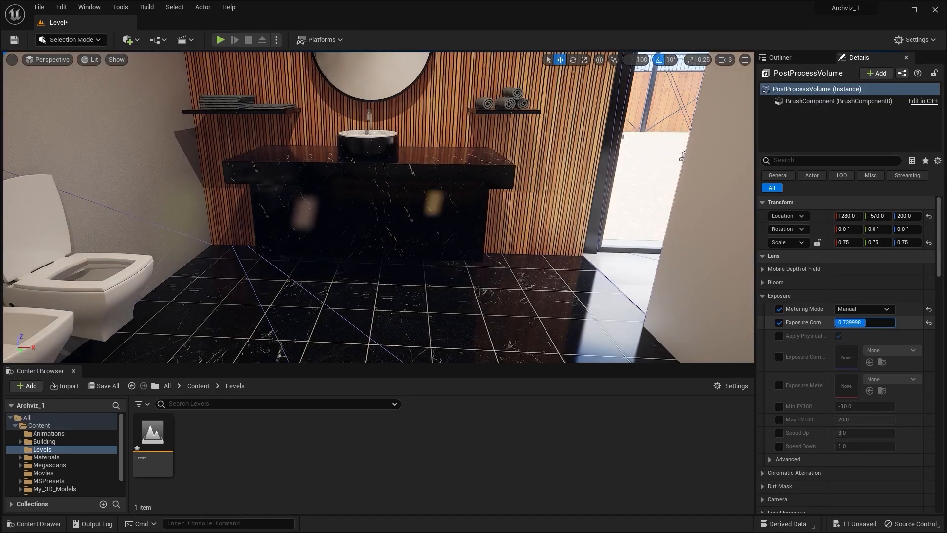
- Add a box simplified collision to the bathroom vanity's countertop mesh, Box009
scroll(547, 242, up, 5)
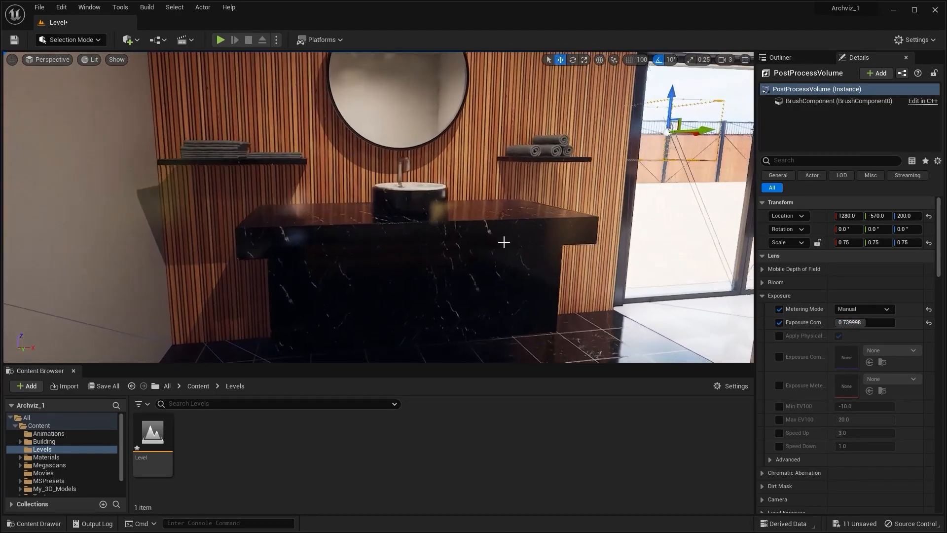
click(510, 220)
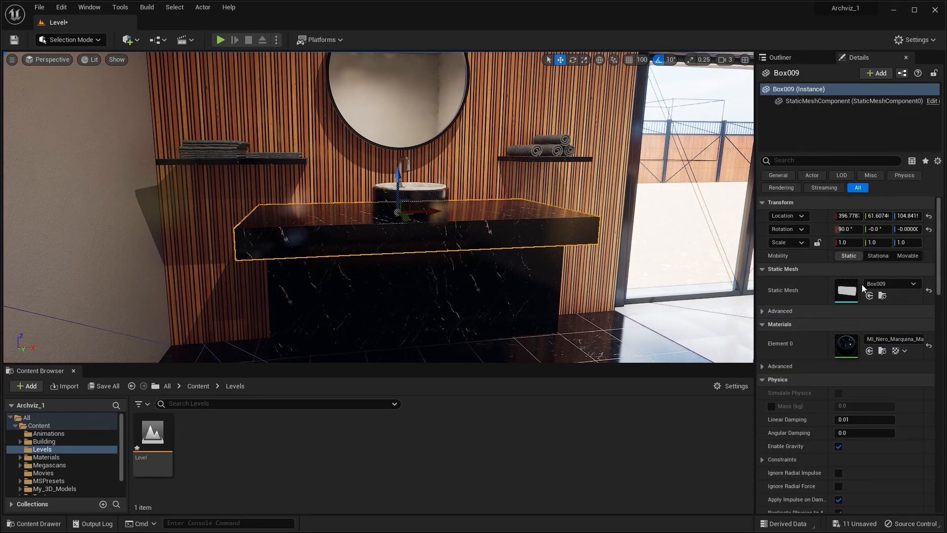
double_click(846, 290)
click(168, 39)
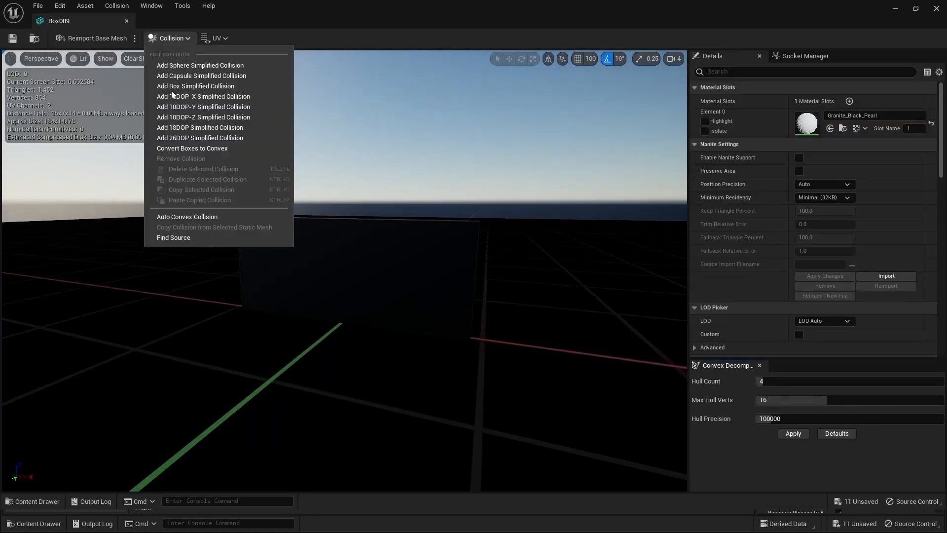
click(200, 81)
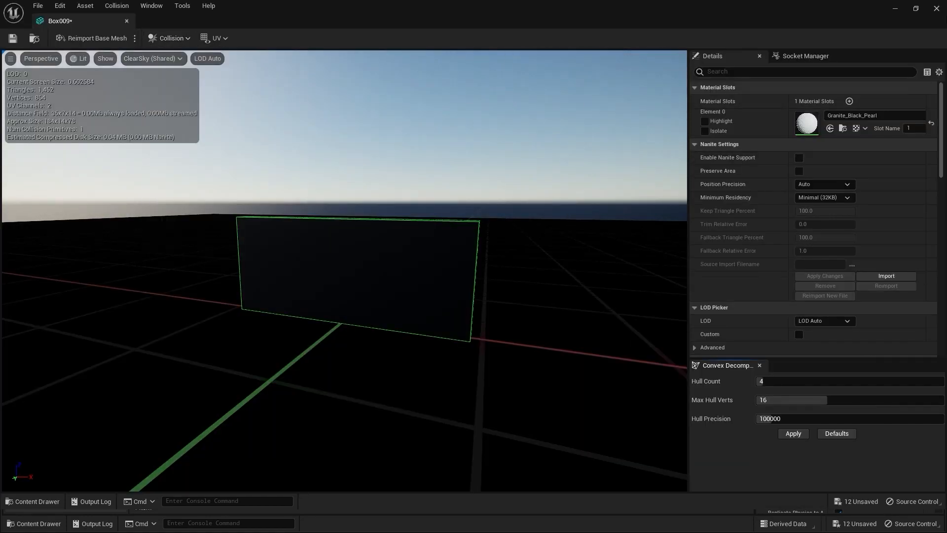
click(935, 9)
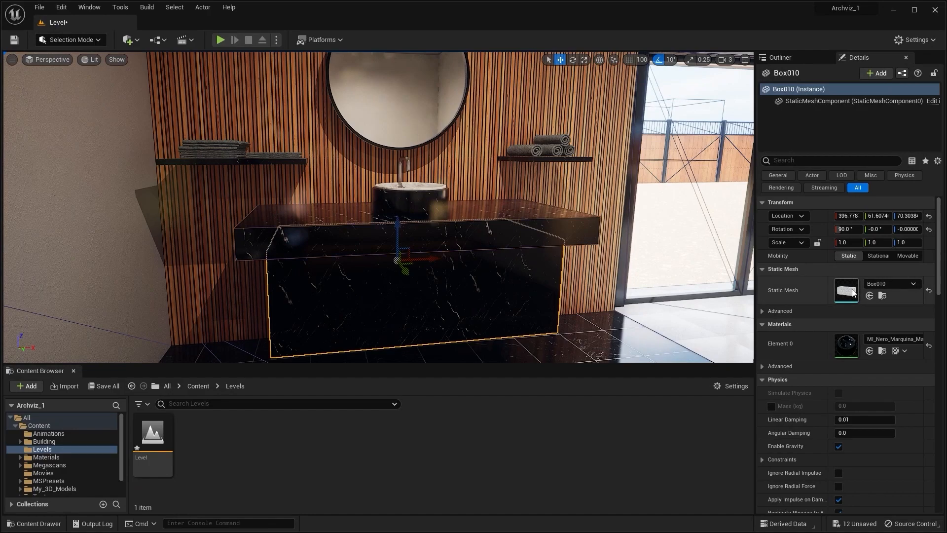
- Add a box simplified collision to the vanity's base mesh, Box010, and deselect the base
double_click(852, 292)
click(168, 39)
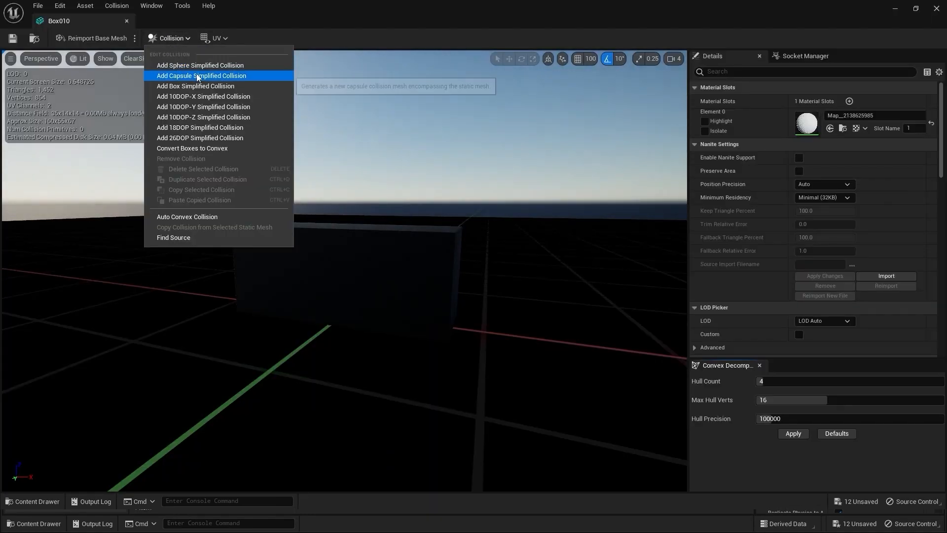
click(200, 81)
click(936, 8)
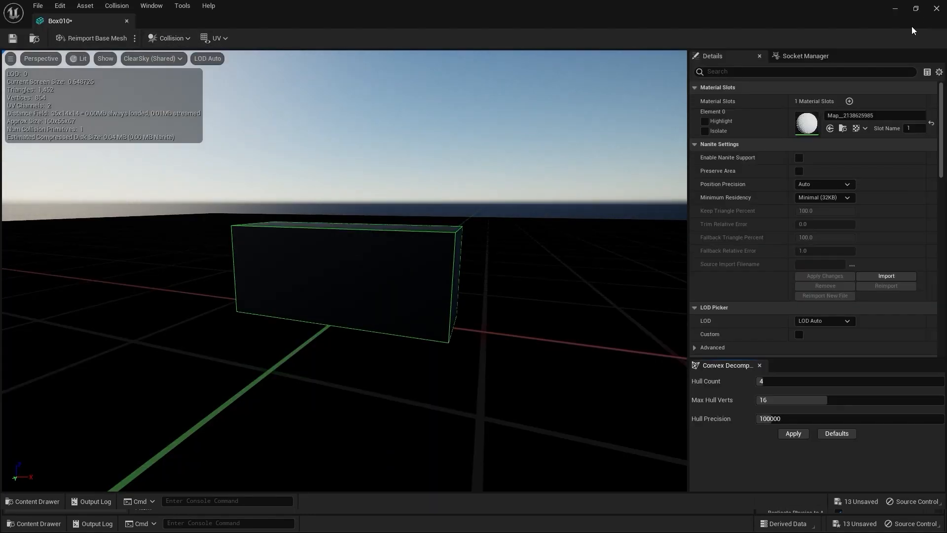
mouse_move(419, 271)
right_down()
mouse_move(444, 271)
mouse_move(416, 275)
right_up()
key(Escape)
- Open the toilet bowl's mesh, ArtCeram_Jazz_Toilet, for editing and set the preview camera speed to 7 to frame the whole bowl
mouse_move(451, 221)
right_down()
mouse_move(367, 224)
mouse_move(452, 221)
right_up()
key(s)
click(433, 189)
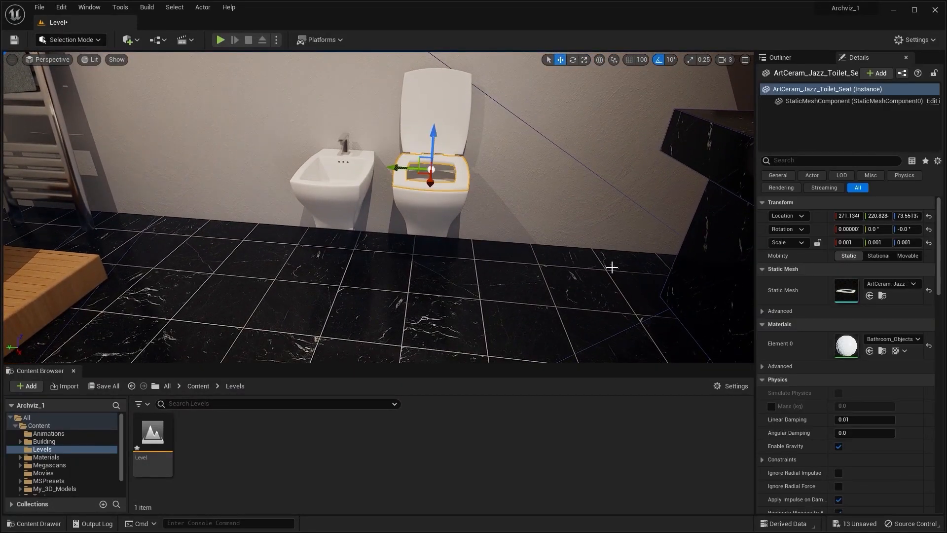
double_click(848, 289)
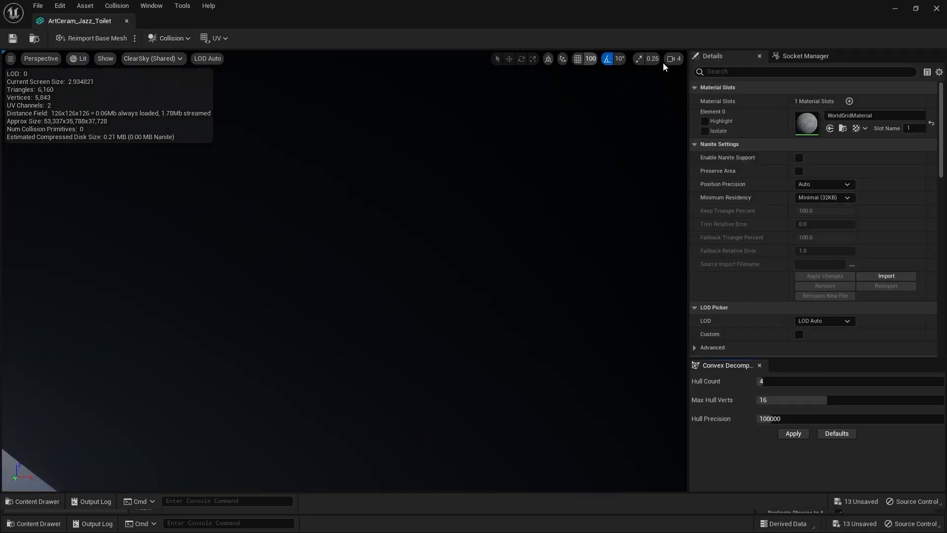
click(675, 60)
drag(703, 82, 734, 83)
right_drag(535, 149, 535, 149)
key(s)
right_drag(333, 151, 333, 151)
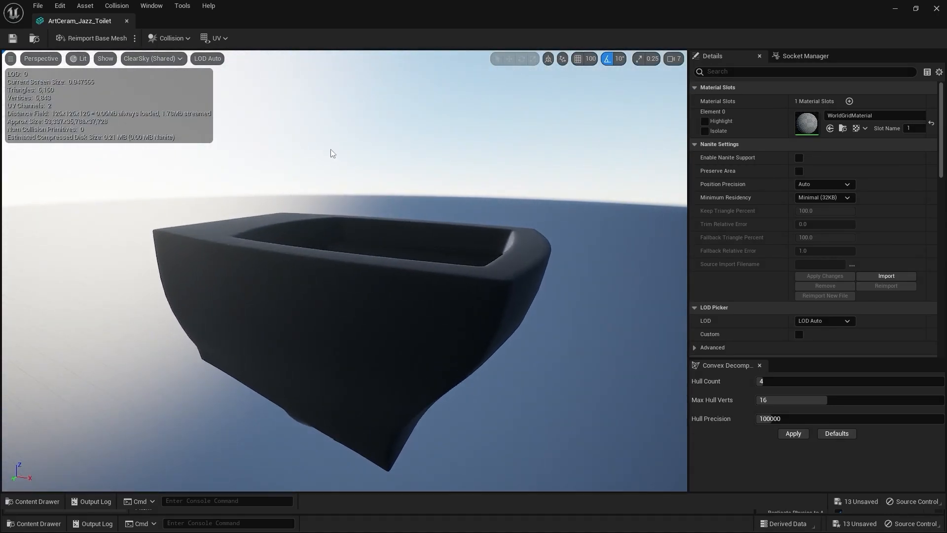
- Add a box simplified collision to the ArtCeram_Jazz_Toilet mesh and close its editor
click(168, 39)
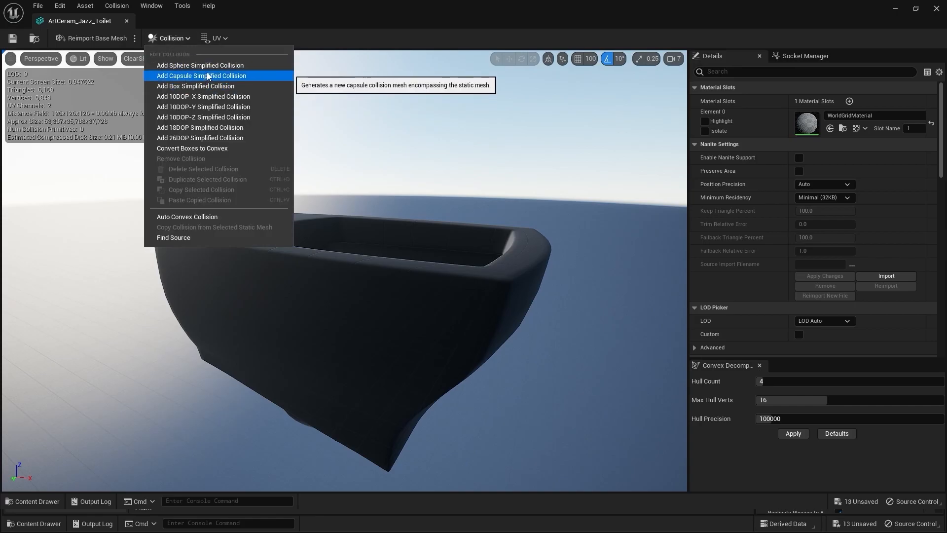
click(203, 86)
right_drag(607, 273, 607, 272)
click(936, 8)
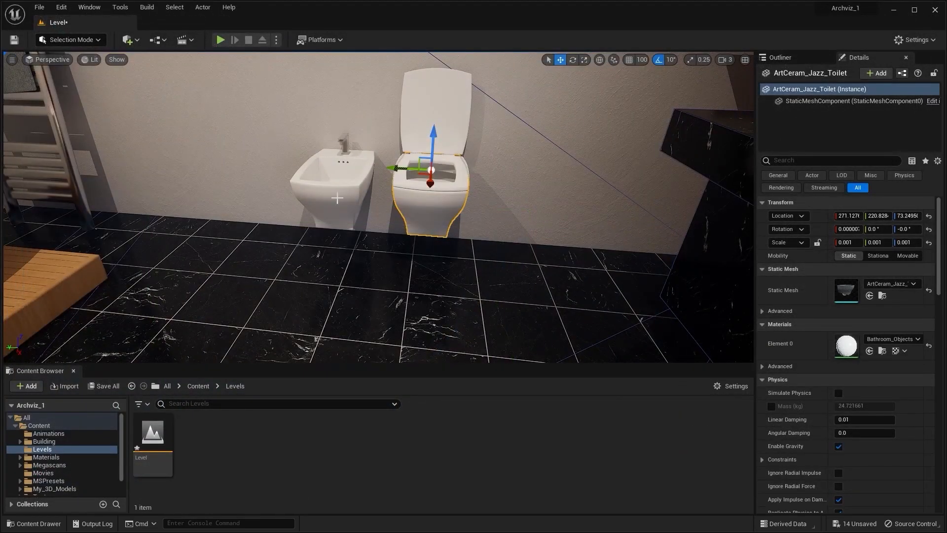
- Add a box simplified collision to the bidet mesh, ArtCeram_Jazz_Bidet, check its outline, and deselect the bidet
click(331, 195)
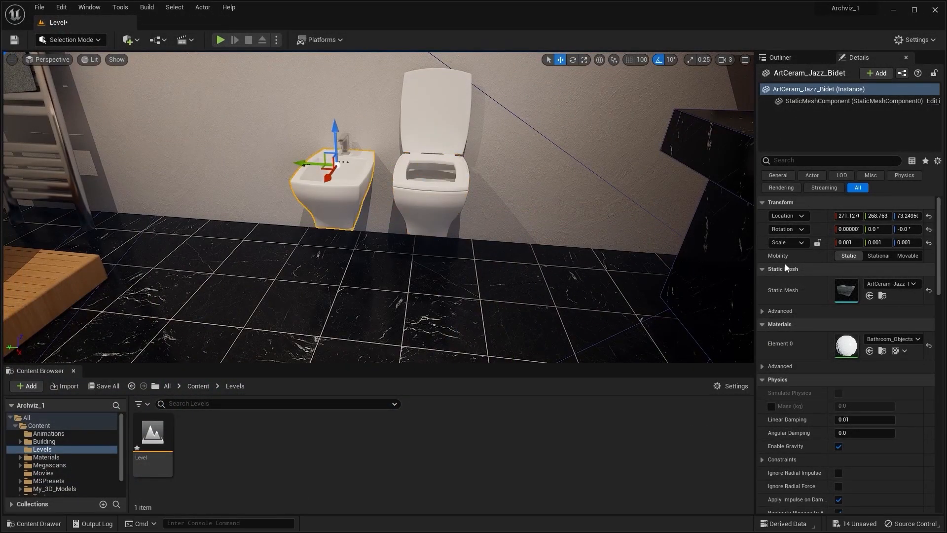
double_click(846, 289)
click(178, 38)
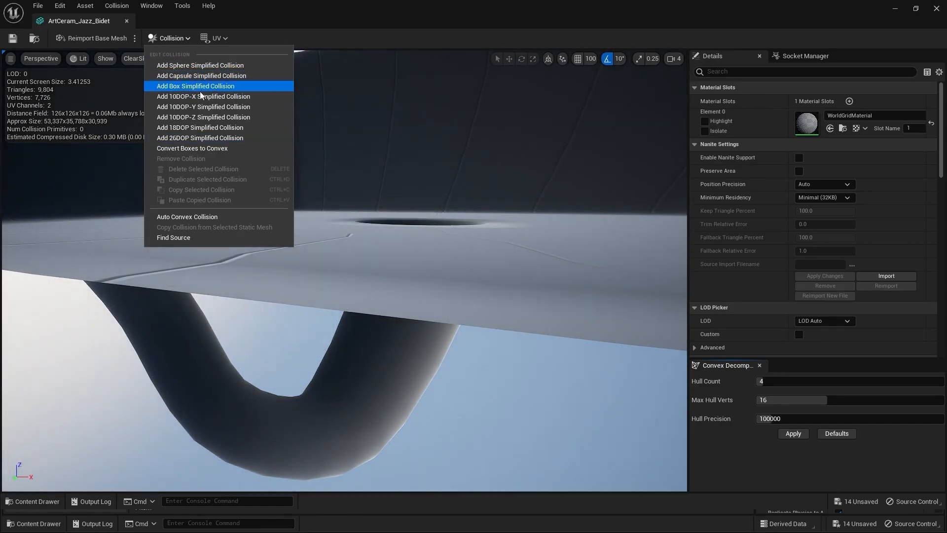
click(200, 86)
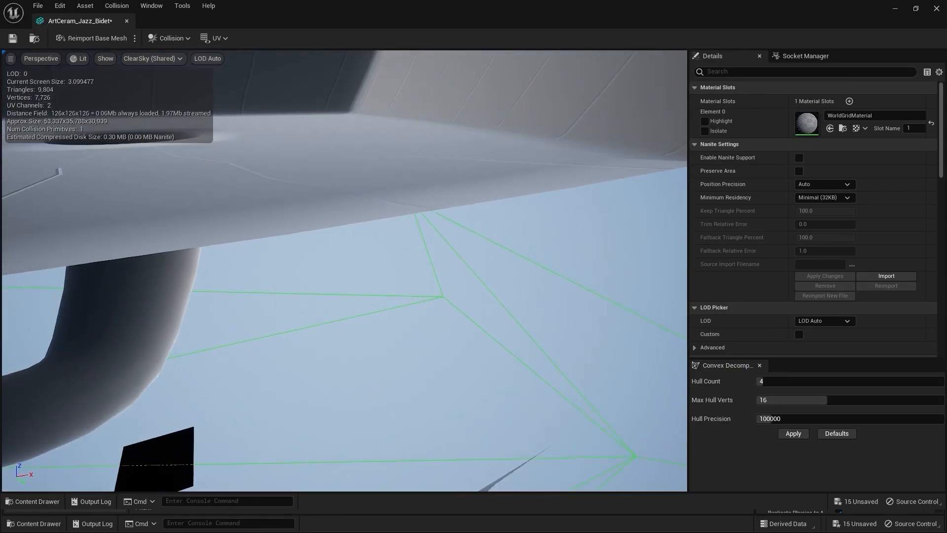
right_drag(545, 71, 483, 58)
right_drag(671, 93, 647, 148)
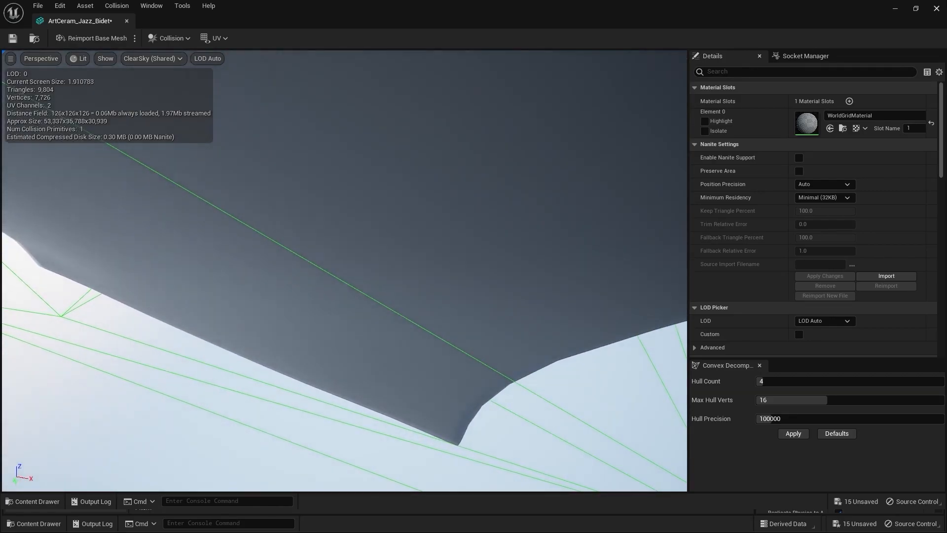
click(938, 9)
key(Escape)
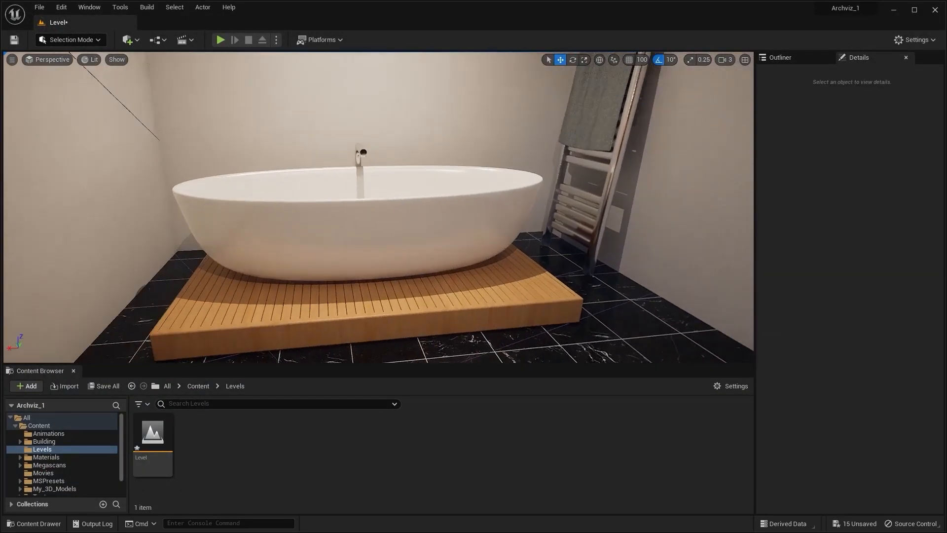
- Add a capsule simplified collision to the bathtub mesh, Cube_007, and check how it encloses the tub
right_drag(379, 207, 383, 217)
click(448, 173)
key(e)
right_drag(467, 179, 488, 190)
key(w)
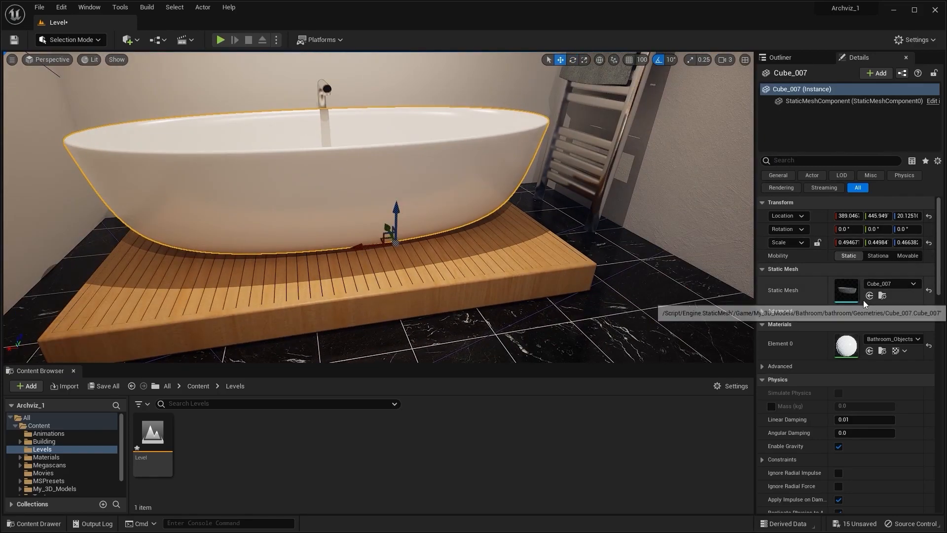
double_click(852, 294)
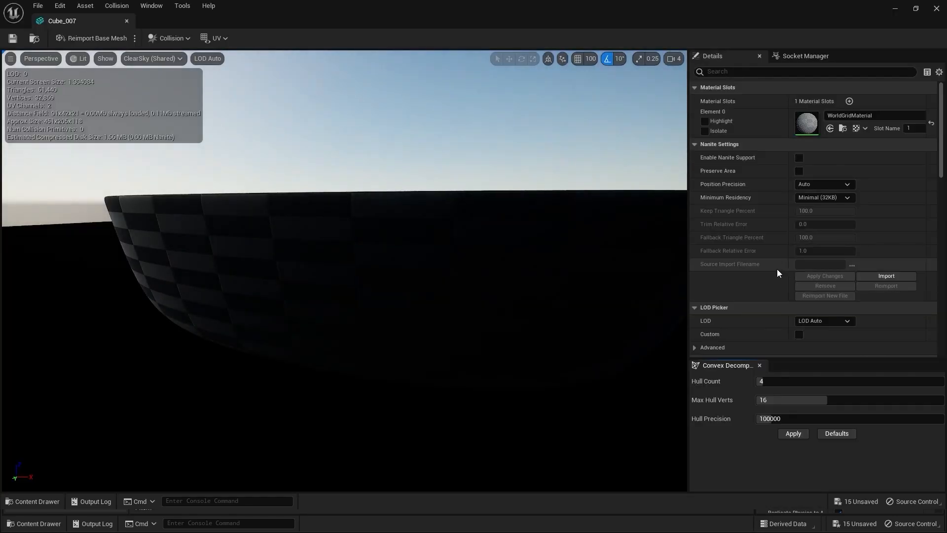
click(164, 36)
click(243, 76)
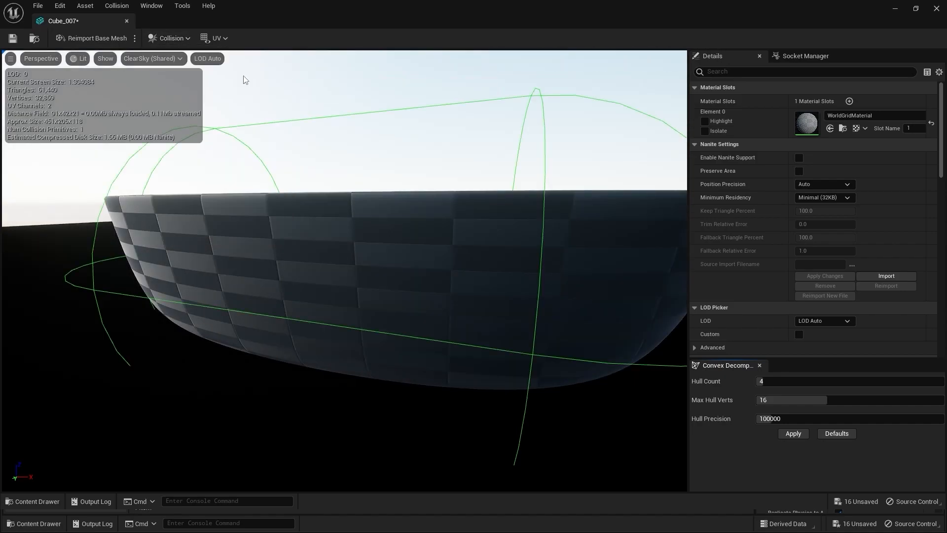
key(f)
right_drag(296, 222, 313, 230)
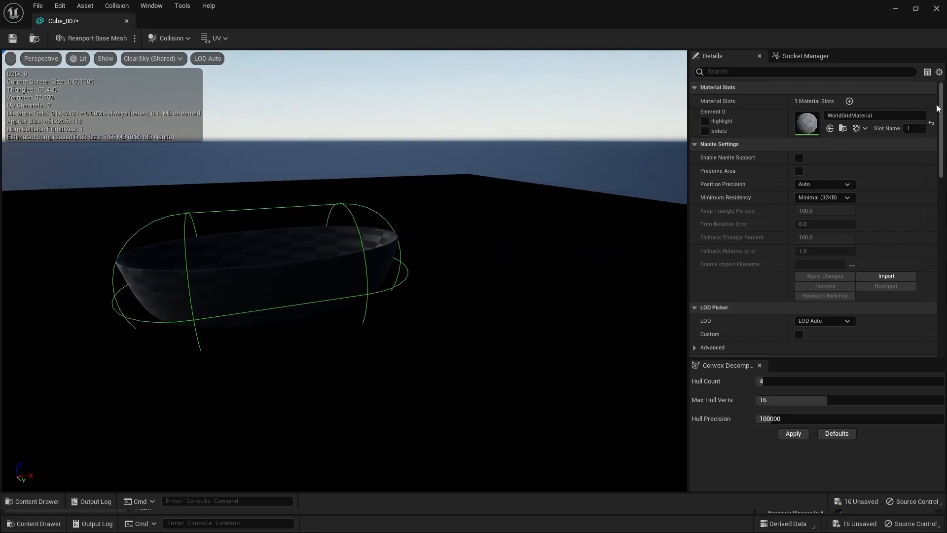
click(937, 8)
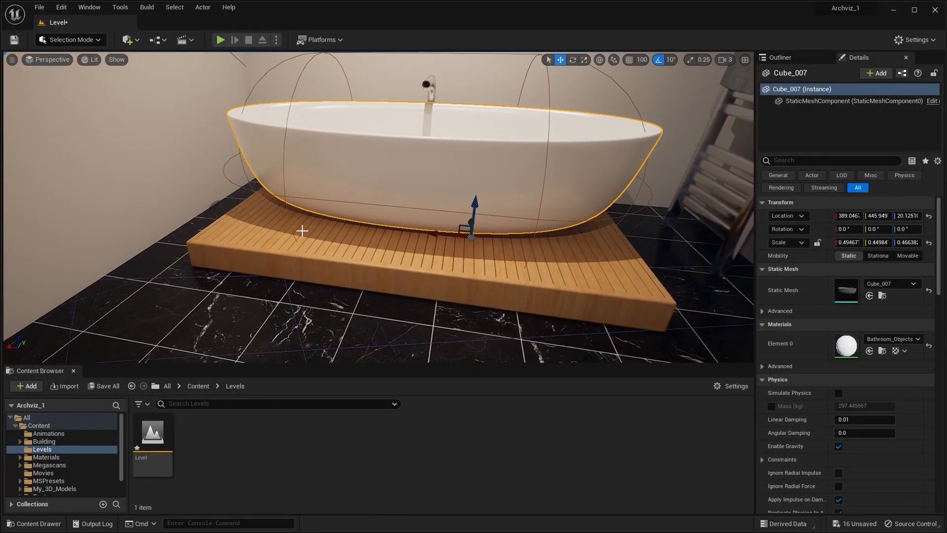
- Add a box simplified collision to the wooden platform mesh under the bathtub, Box008, and deselect the platform
click(653, 277)
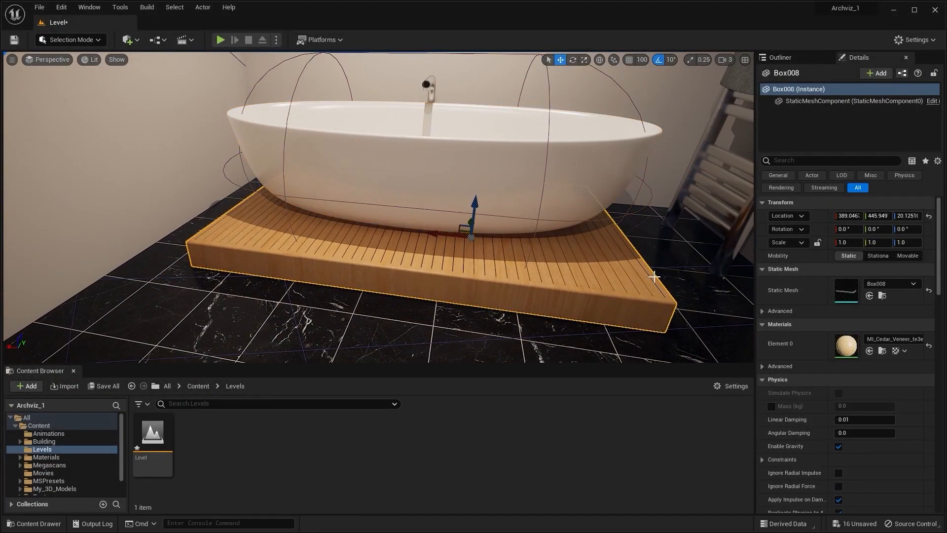
double_click(846, 344)
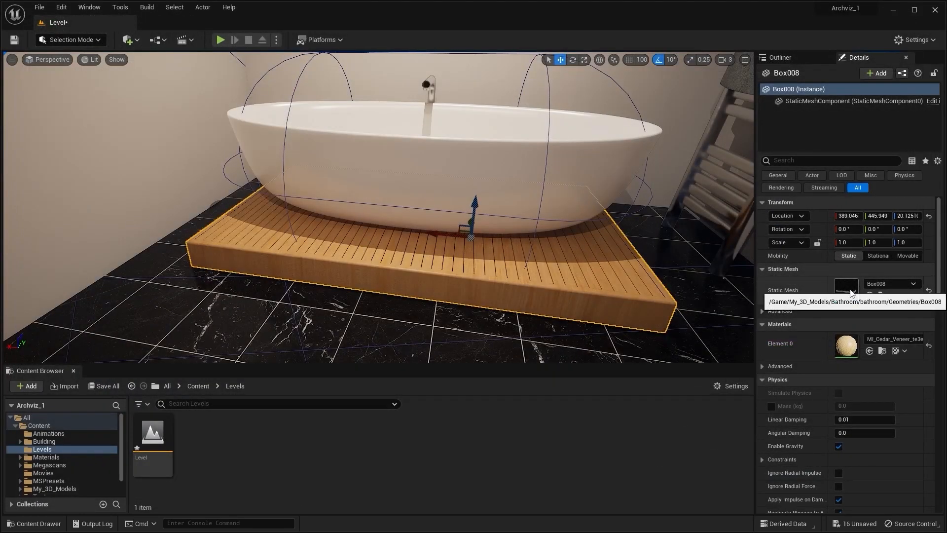
double_click(847, 291)
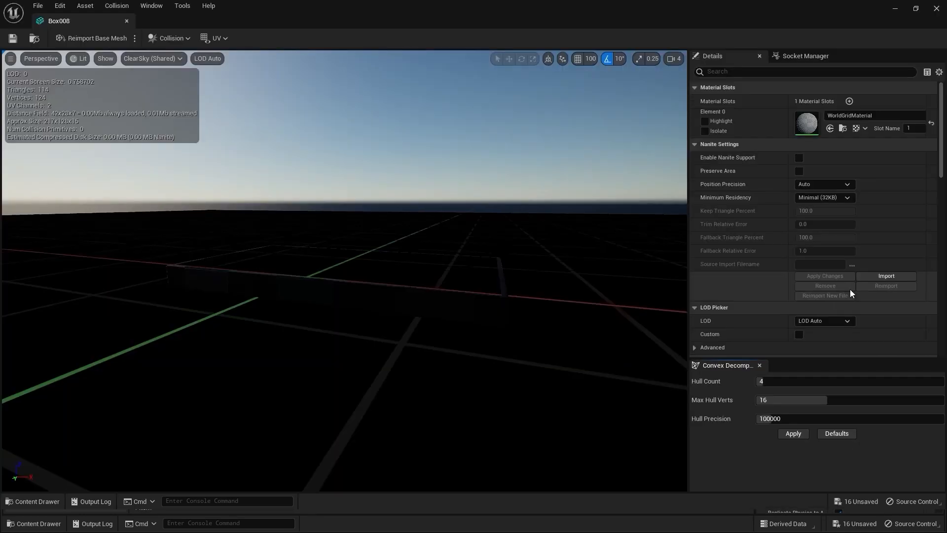
click(169, 38)
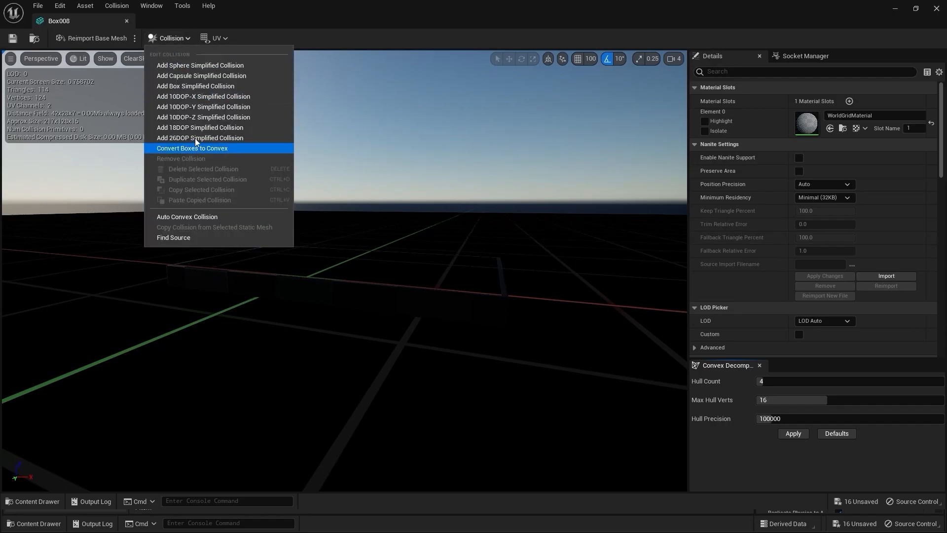
click(212, 88)
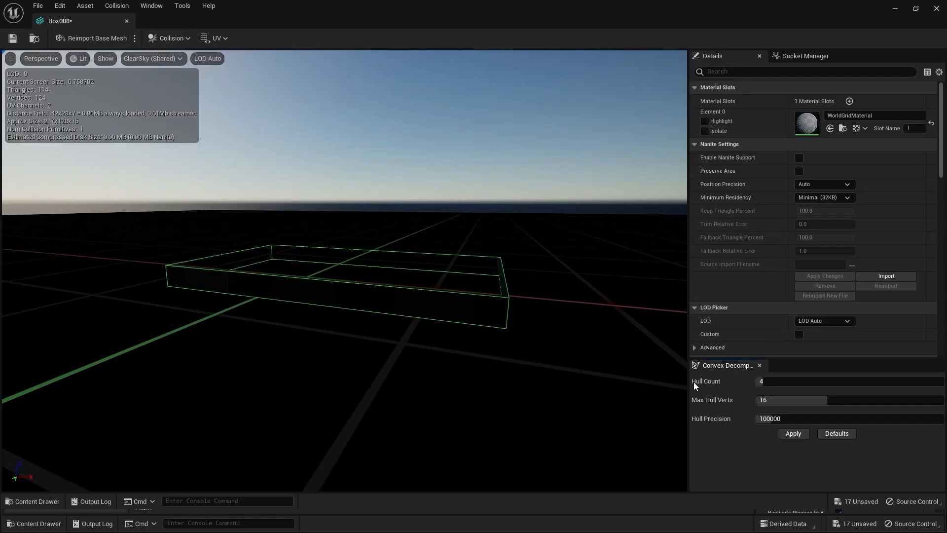
click(936, 9)
key(Escape)
- Add a box simplified collision to the mesh of the shelf with the rolled towels, Shelf_Small
right_drag(376, 246, 143, 227)
right_drag(473, 197, 535, 205)
click(406, 198)
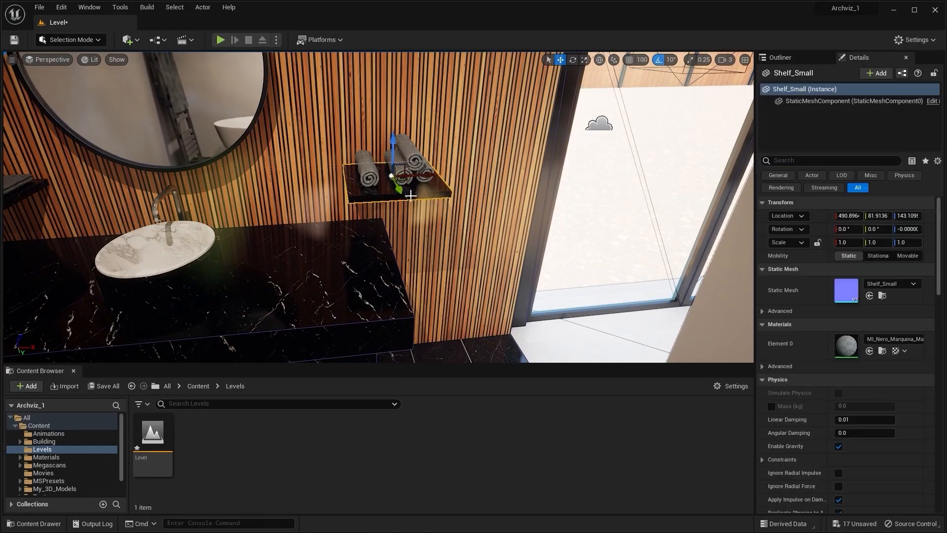
double_click(846, 290)
click(187, 40)
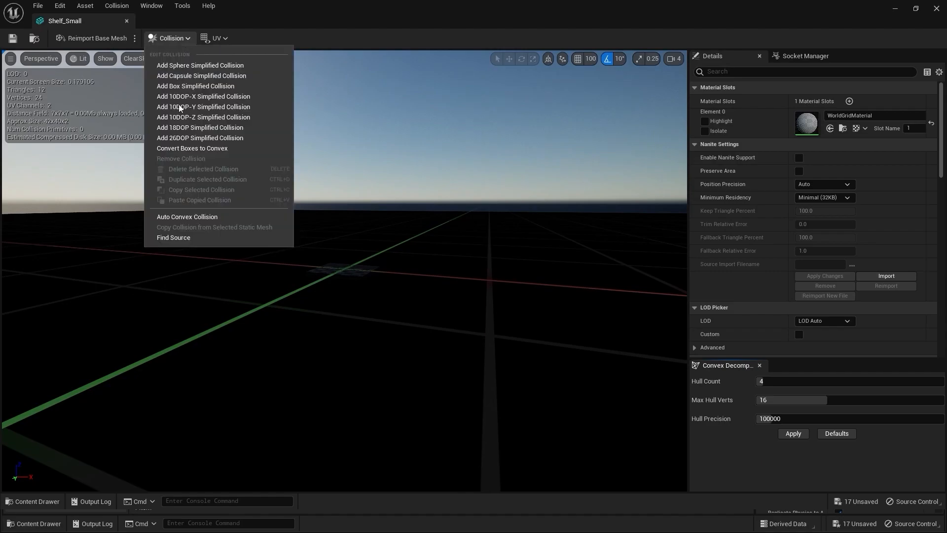
click(223, 84)
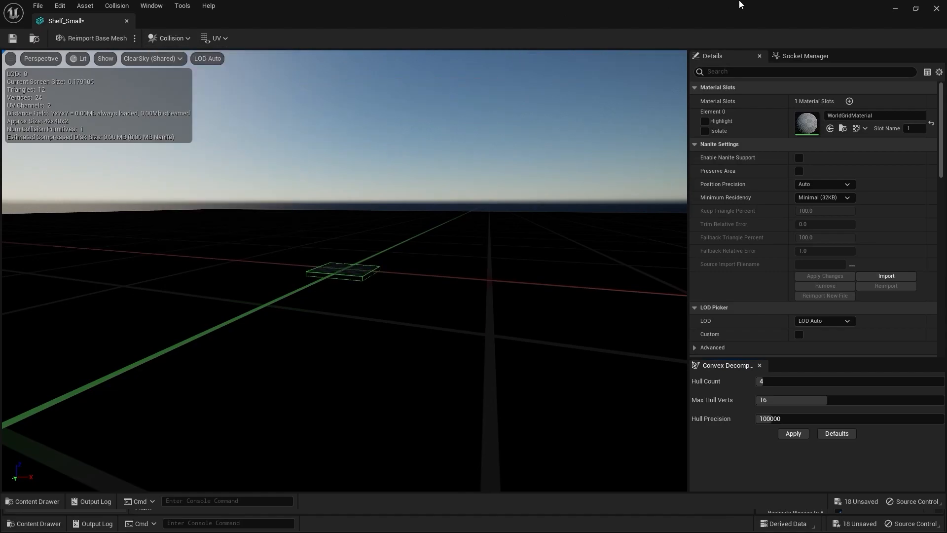
click(937, 8)
- Add a box simplified collision to the mesh of the shelf with the folded towels, Schelf_Big
right_drag(322, 190, 306, 199)
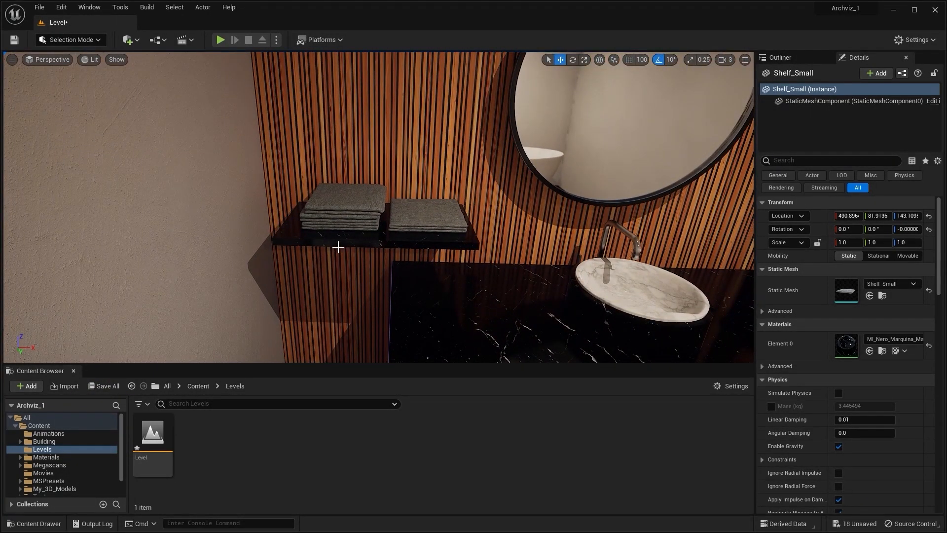
click(398, 243)
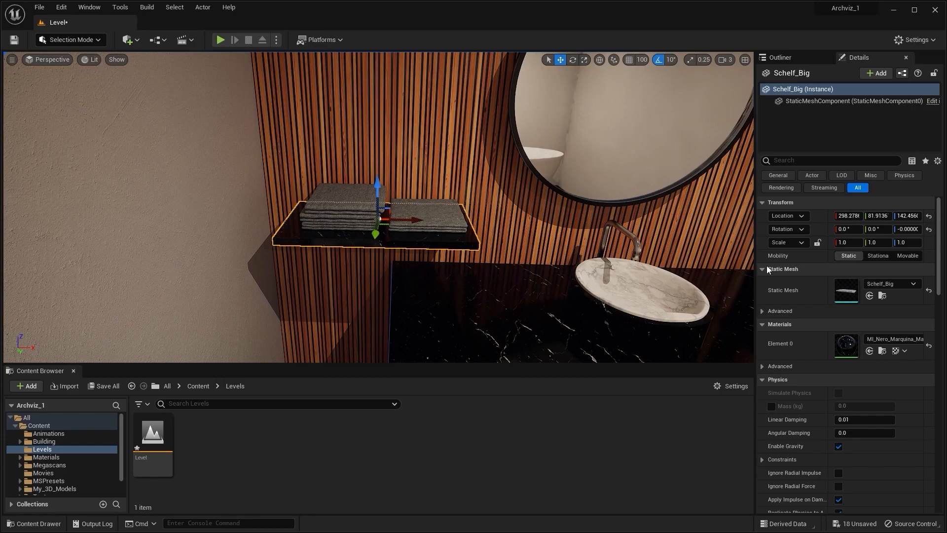
double_click(852, 283)
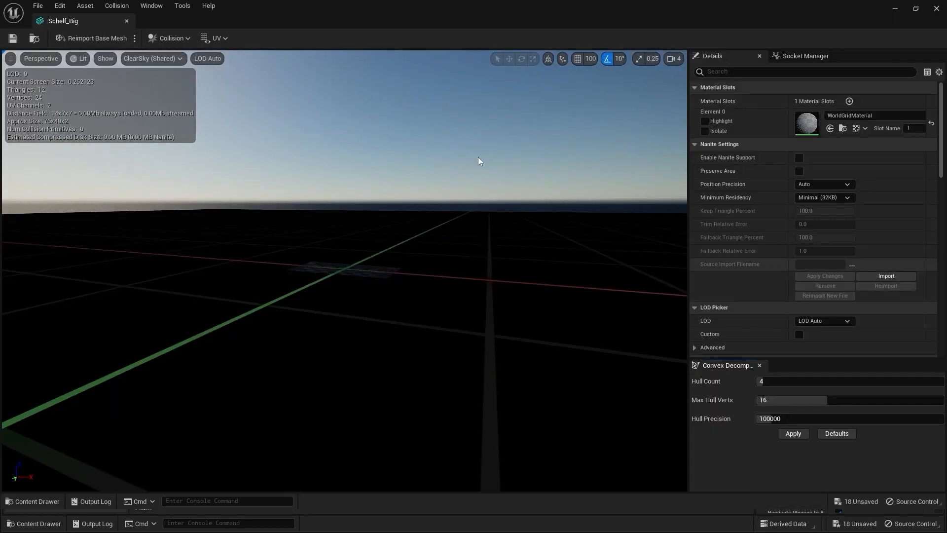
click(182, 40)
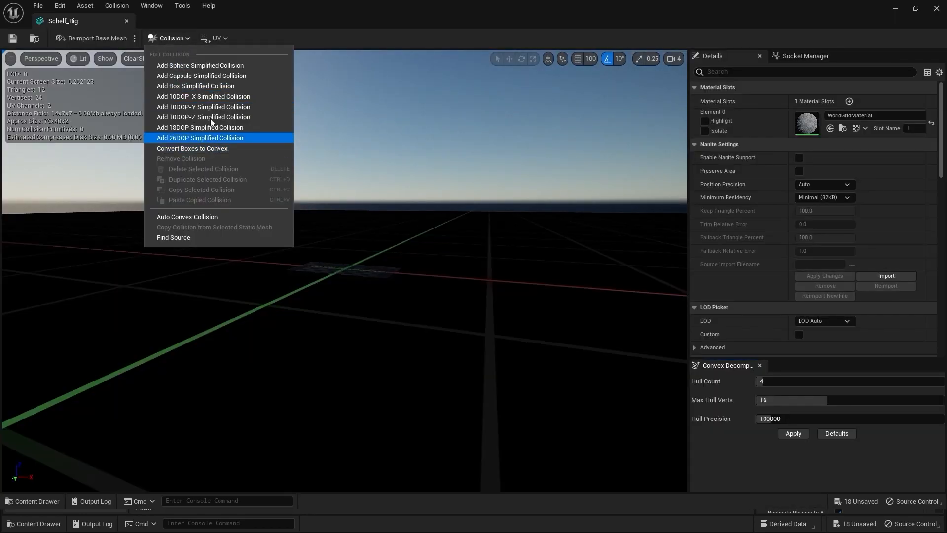
click(207, 86)
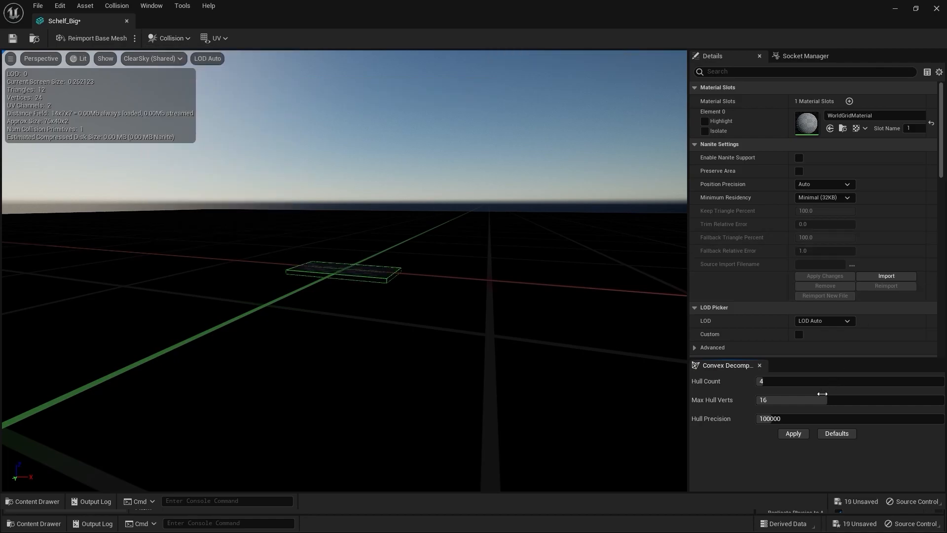
- Close the Schelf_Big mesh, save all modified assets together with the level, and deselect the shelf
click(937, 12)
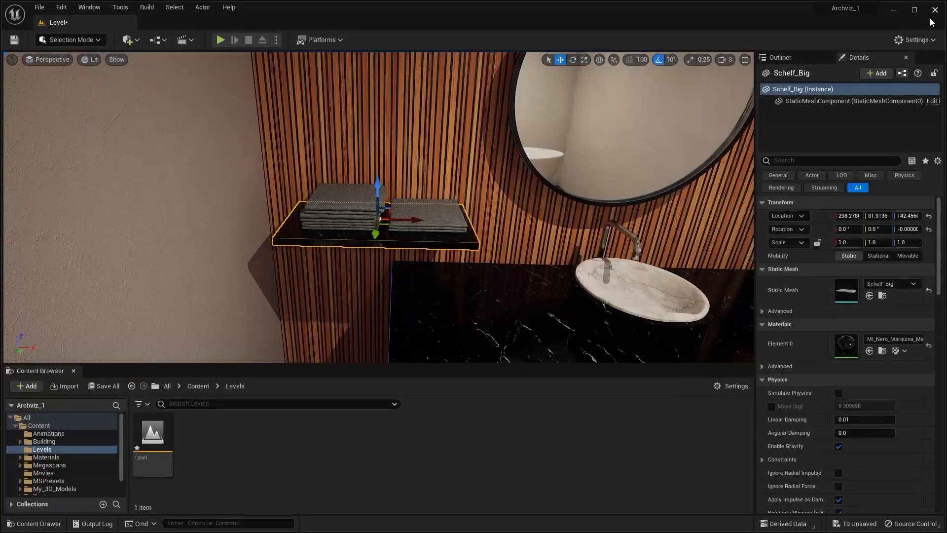
right_drag(426, 261, 435, 262)
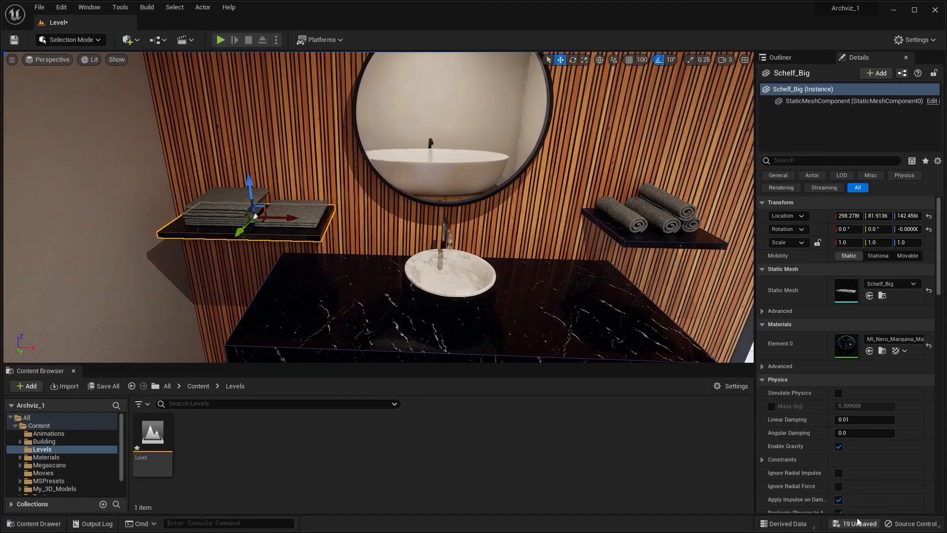
click(853, 526)
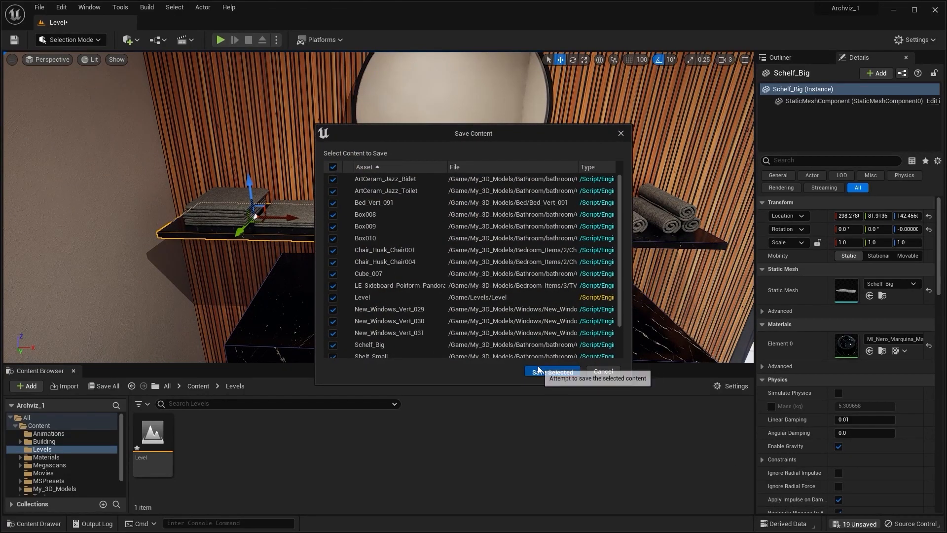
click(539, 369)
key(Escape)
- Examine the collision options for the glass pane mesh of the exterior window, New_Windows_Vert_020
mouse_move(503, 220)
right_down()
mouse_move(592, 212)
mouse_move(493, 217)
mouse_move(592, 224)
mouse_move(503, 222)
right_up()
mouse_move(409, 226)
right_down()
mouse_move(532, 228)
mouse_move(408, 226)
right_up()
mouse_move(380, 195)
right_down()
mouse_move(356, 195)
mouse_move(380, 195)
right_up()
click(395, 179)
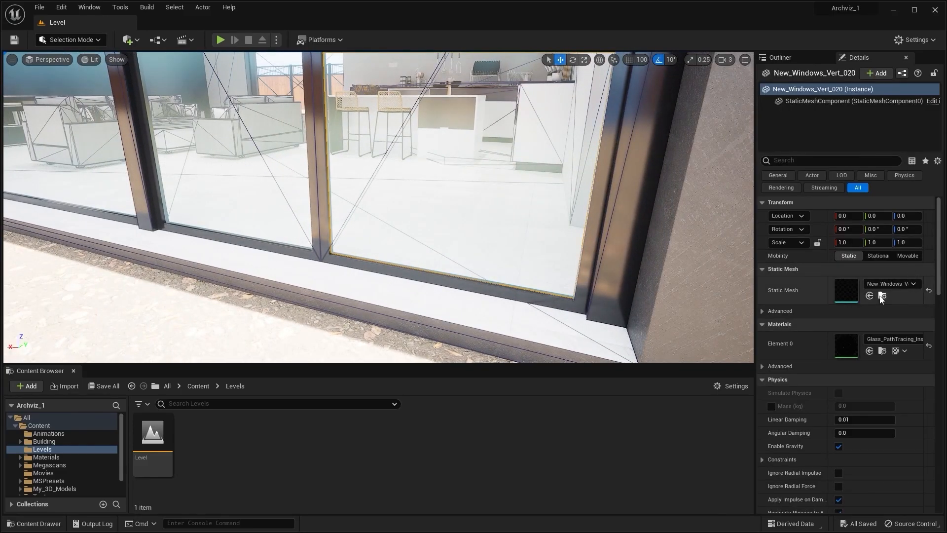
double_click(847, 295)
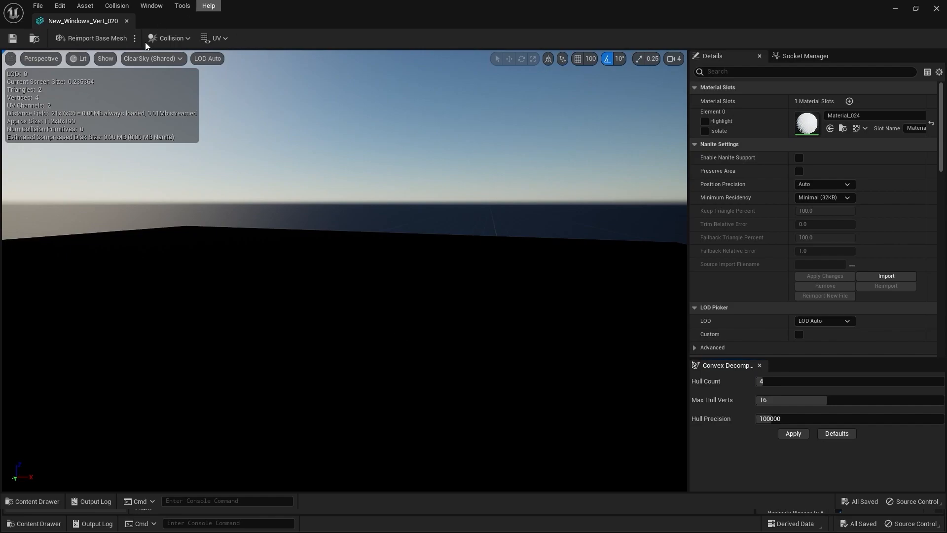
click(165, 39)
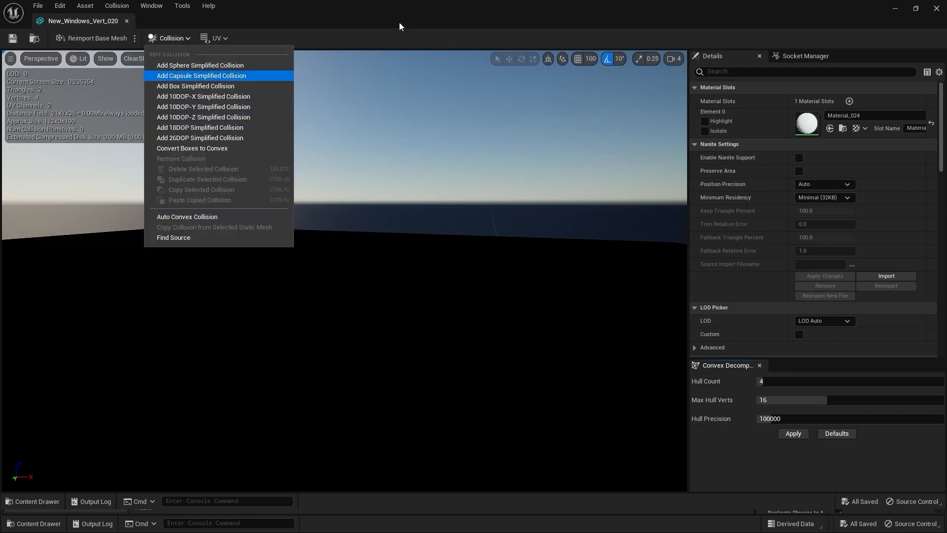
click(704, 114)
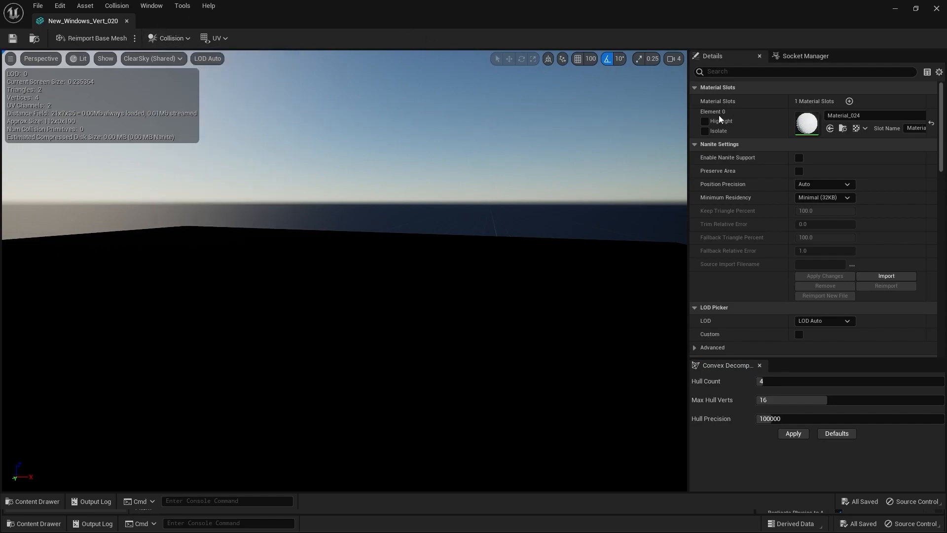
click(935, 7)
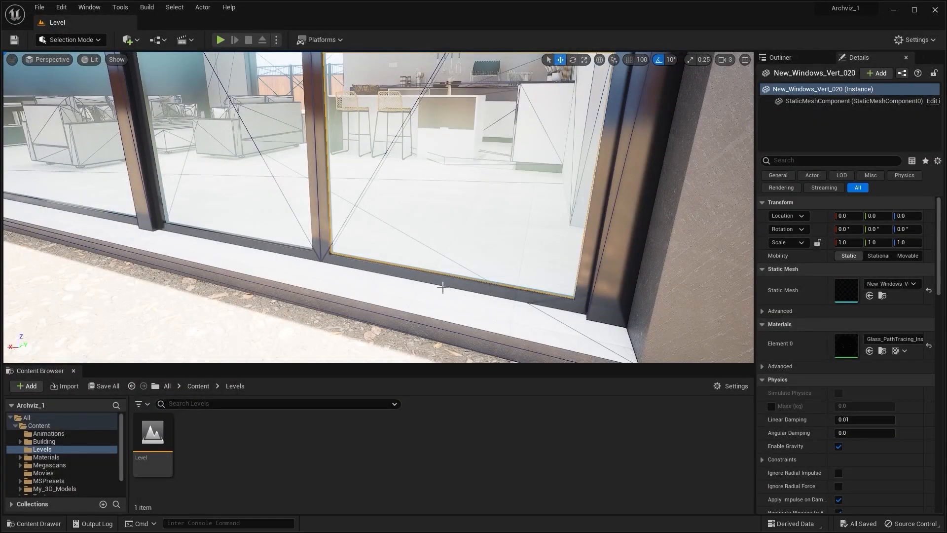
- Remove the collision from the frame mesh around that glass pane, New_Windows_Vert_019
click(466, 283)
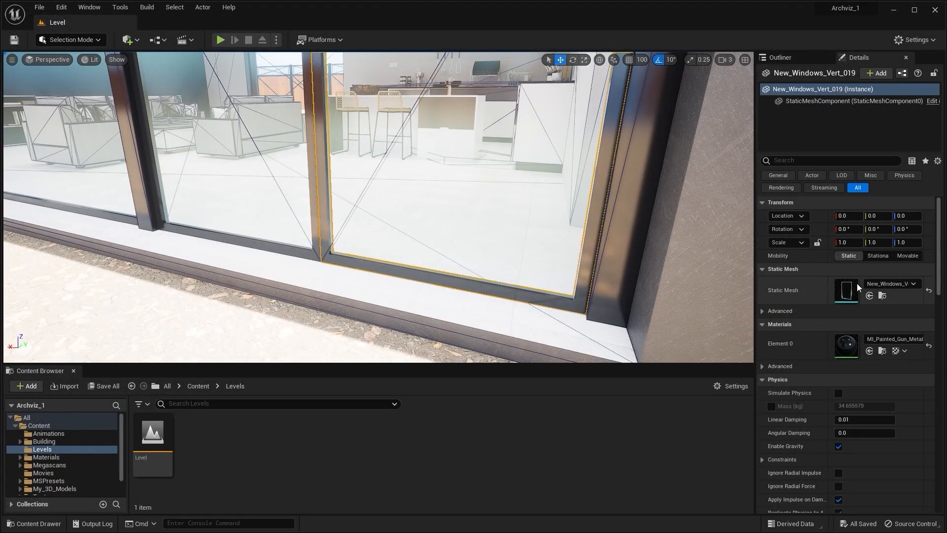
double_click(847, 296)
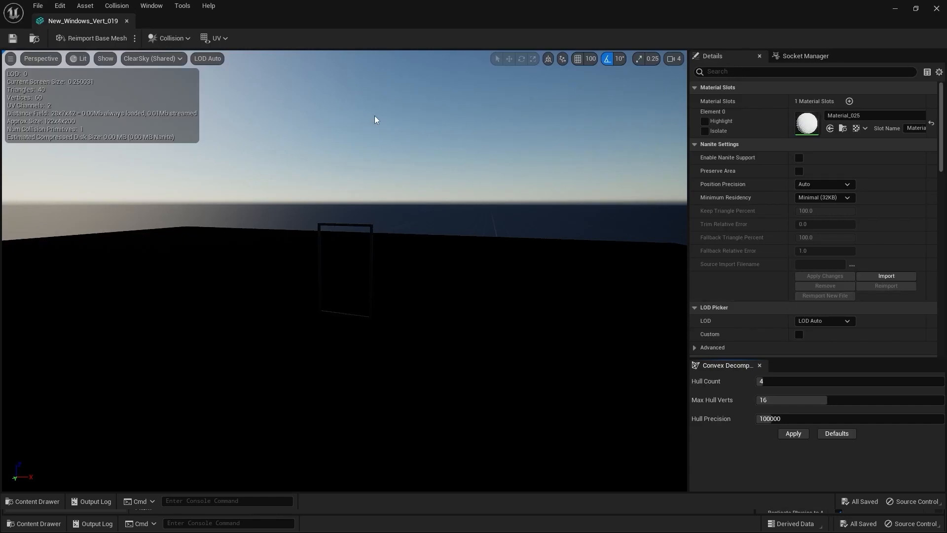
click(166, 37)
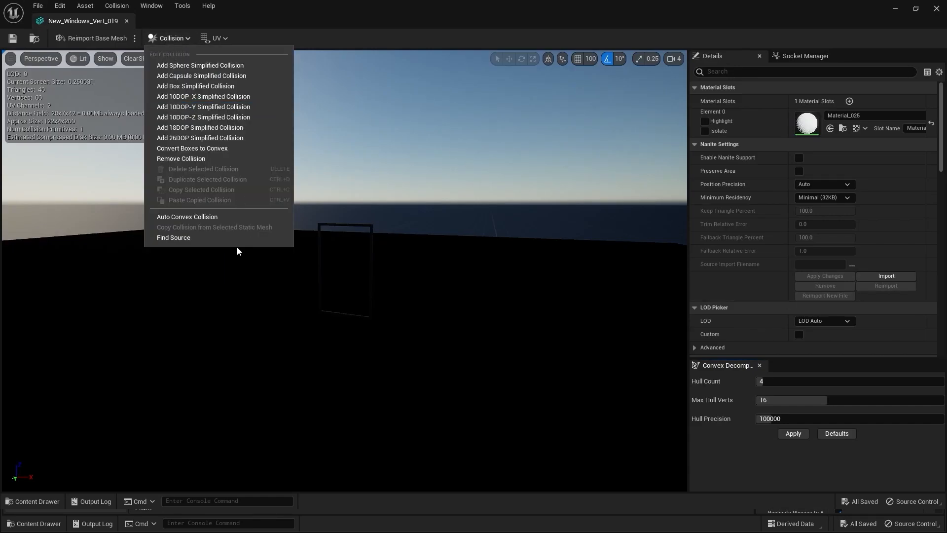
click(208, 158)
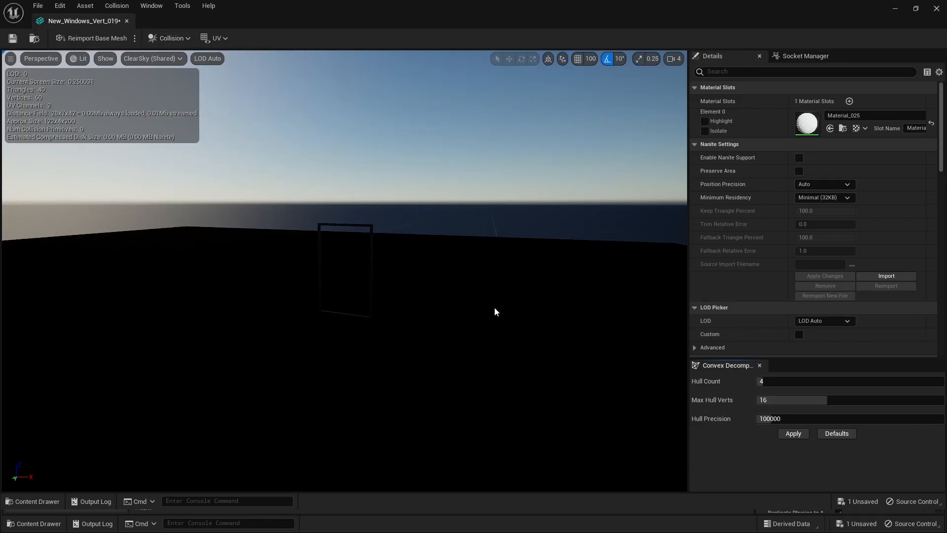
click(936, 8)
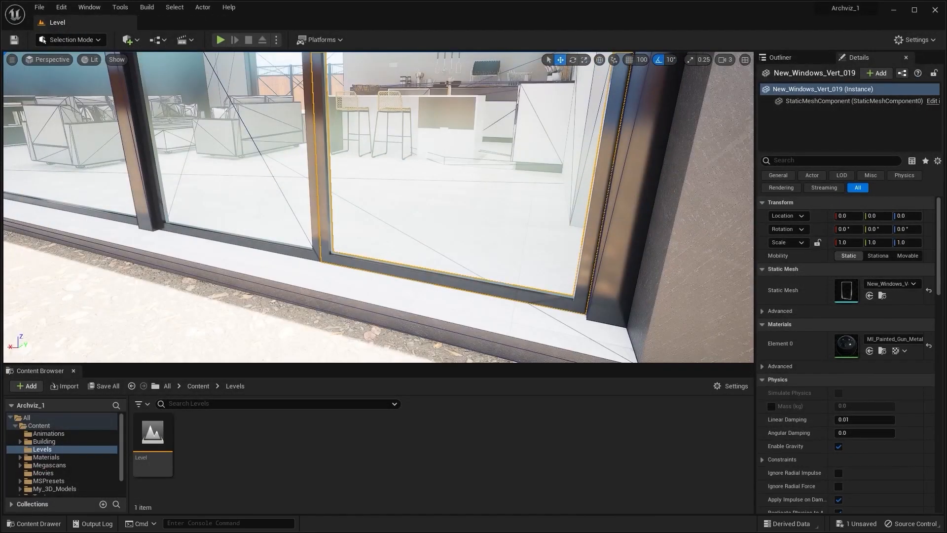
- Remove the existing collision from the plinth mesh under the kitchen cabinets, Kitchen_Cabinets_Plane
key(s)
right_drag(509, 159, 488, 142)
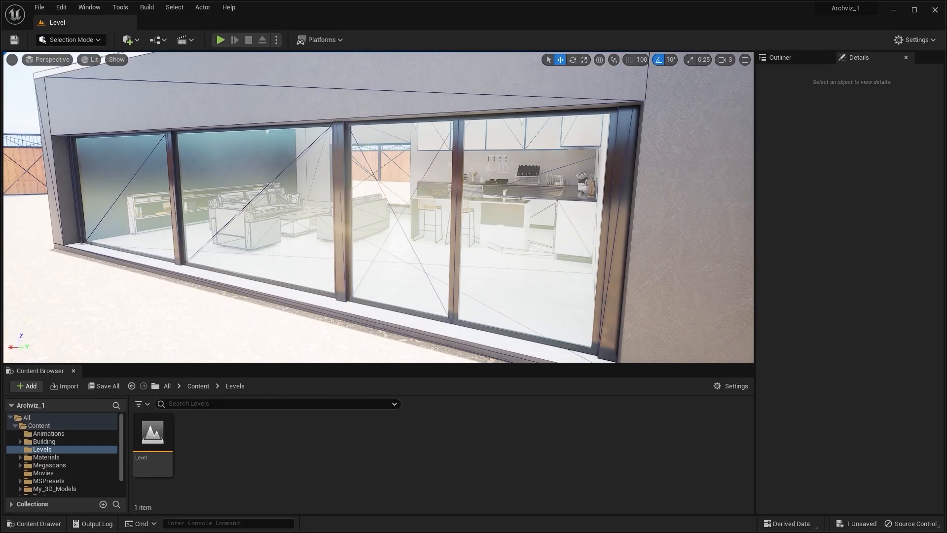
mouse_move(568, 199)
right_down()
mouse_move(680, 217)
mouse_move(567, 209)
right_up()
key(w)
key(w)
key(s)
key(w)
right_drag(373, 226, 432, 266)
key(w)
click(287, 238)
right_drag(287, 238, 306, 230)
key(s)
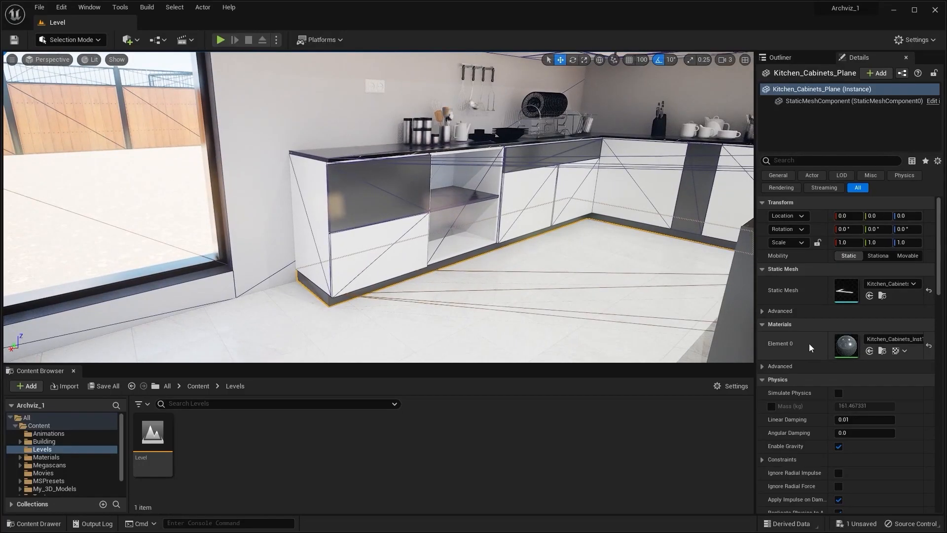
double_click(844, 291)
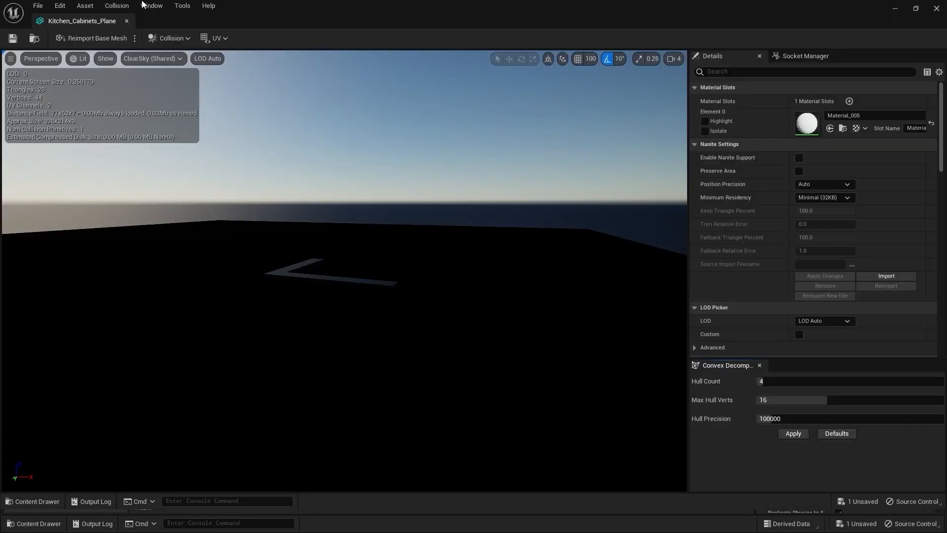
click(173, 38)
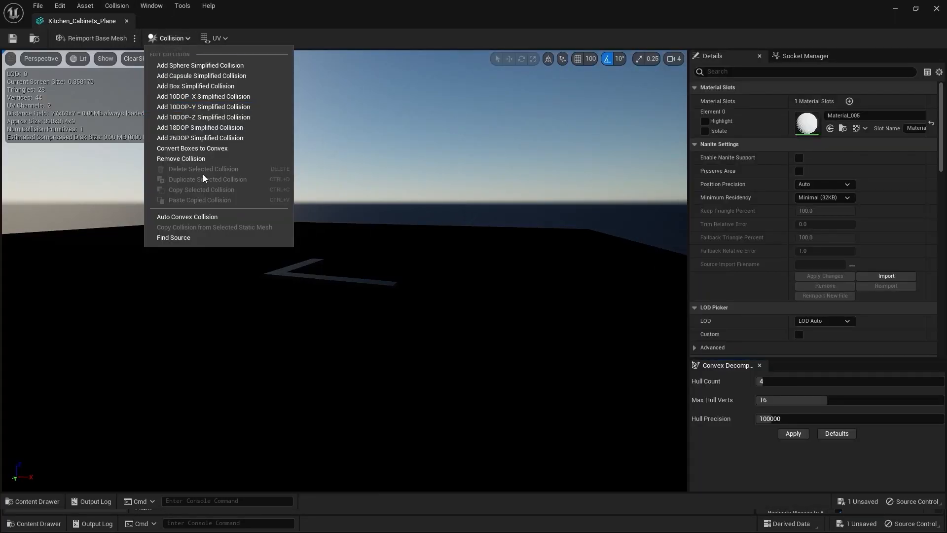
click(209, 159)
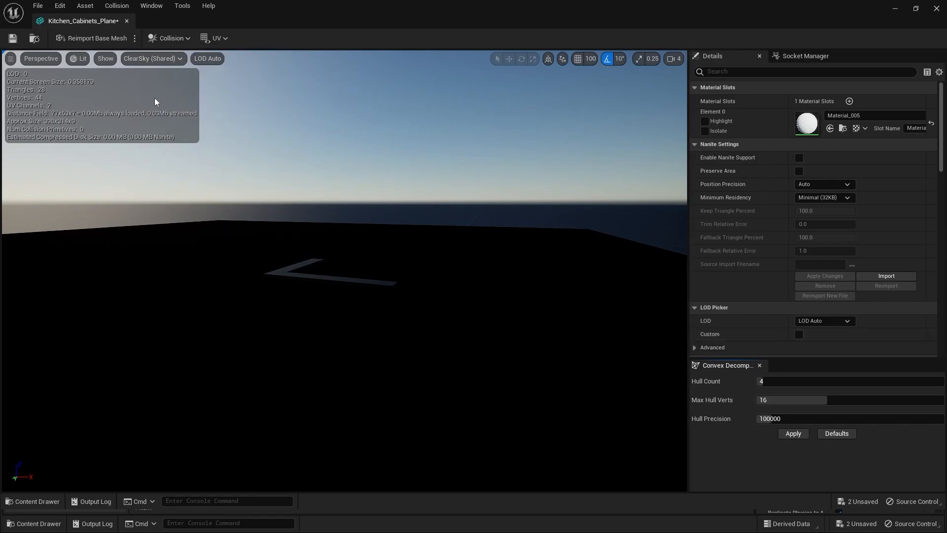
- Generate an auto convex collision for the cabinet plinth with hull count 64, max hull verts 32 and hull precision 1000000, leaving the assets unsaved
click(170, 37)
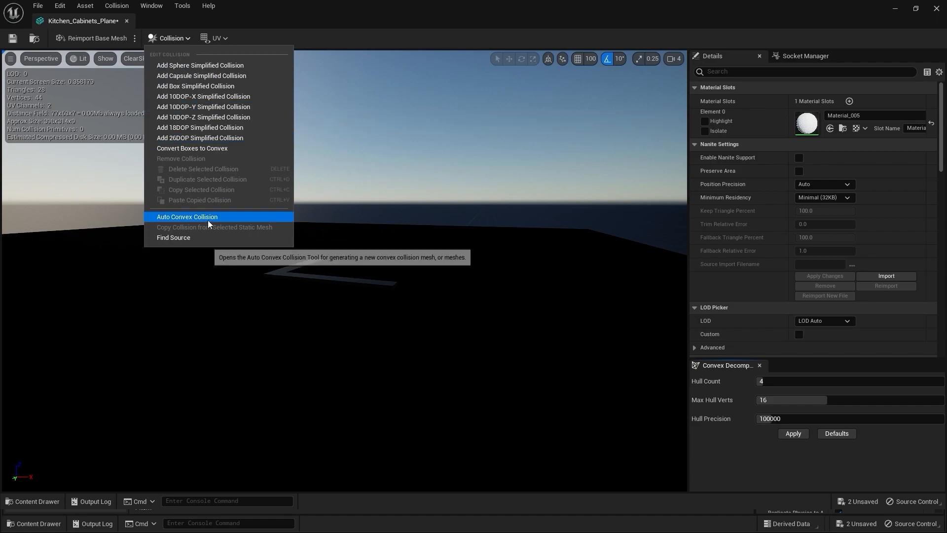
click(220, 219)
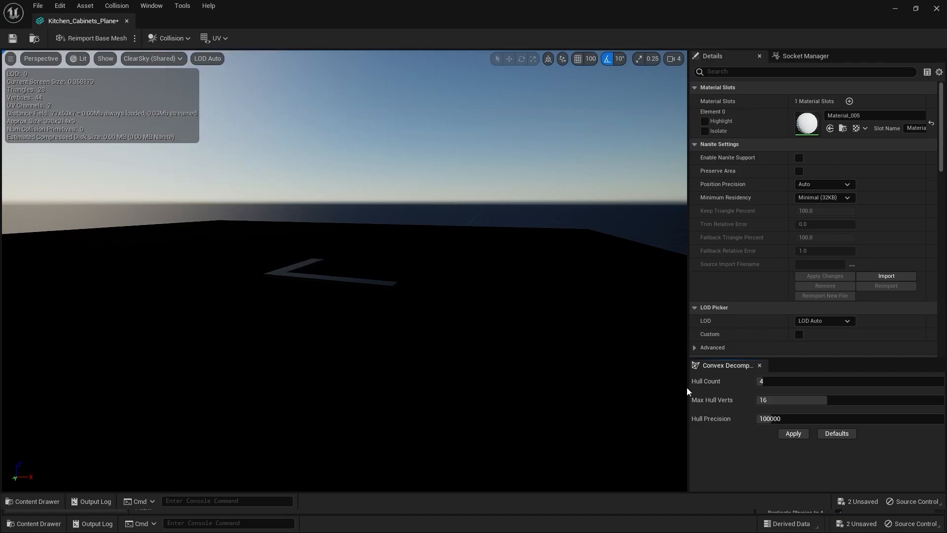
click(784, 381)
text(64)
key(Return)
drag(784, 401, 943, 401)
drag(778, 417, 944, 417)
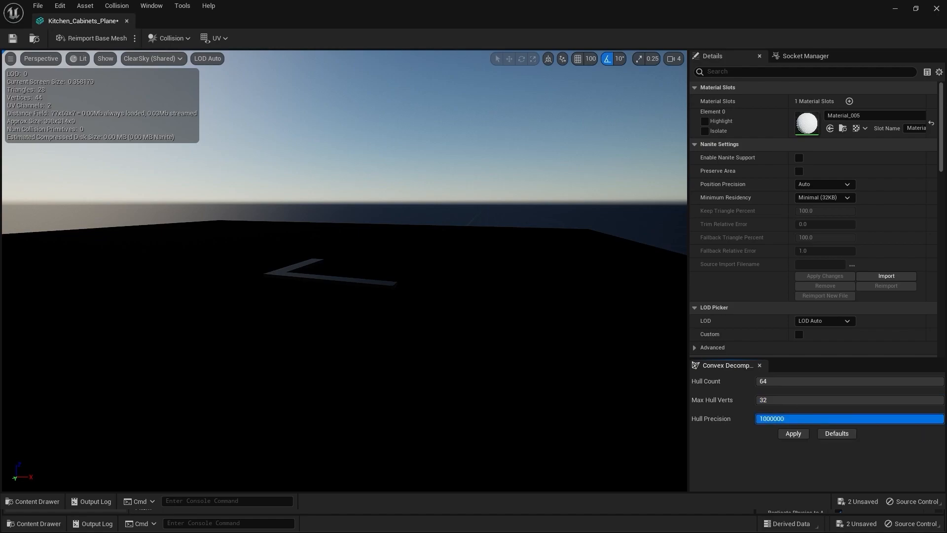
click(792, 433)
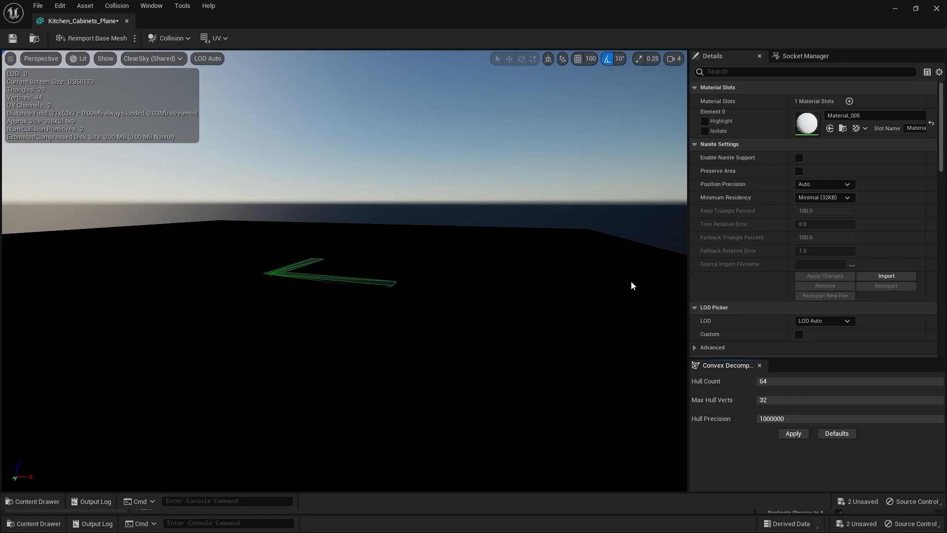
click(932, 3)
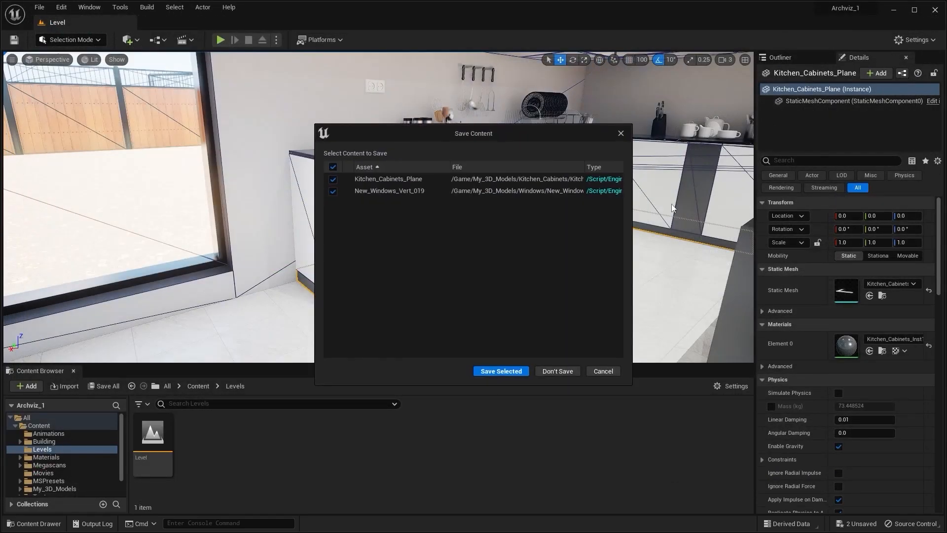
click(603, 371)
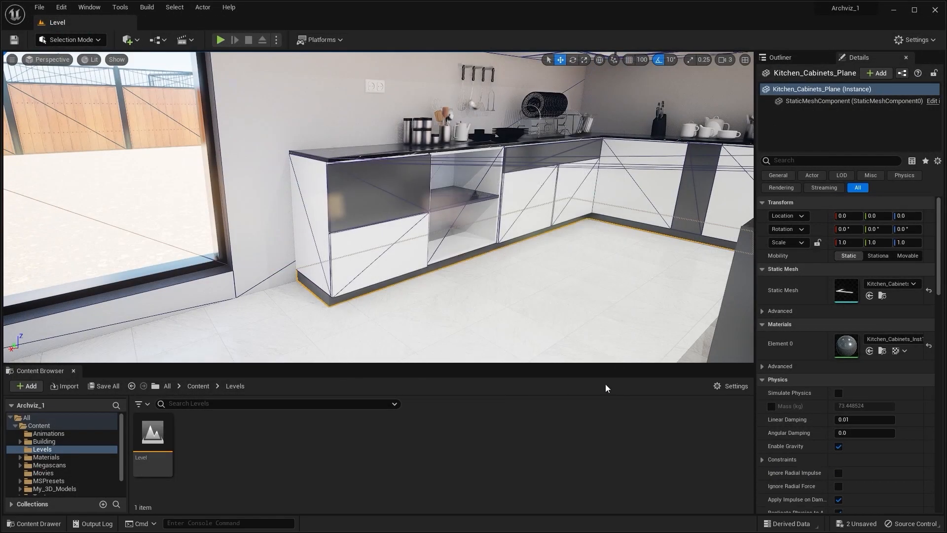
- Remove the existing collision from the black marble kitchen worktop mesh, Kitchen_Cabinets_Plane_007
right_drag(332, 168, 332, 182)
click(336, 164)
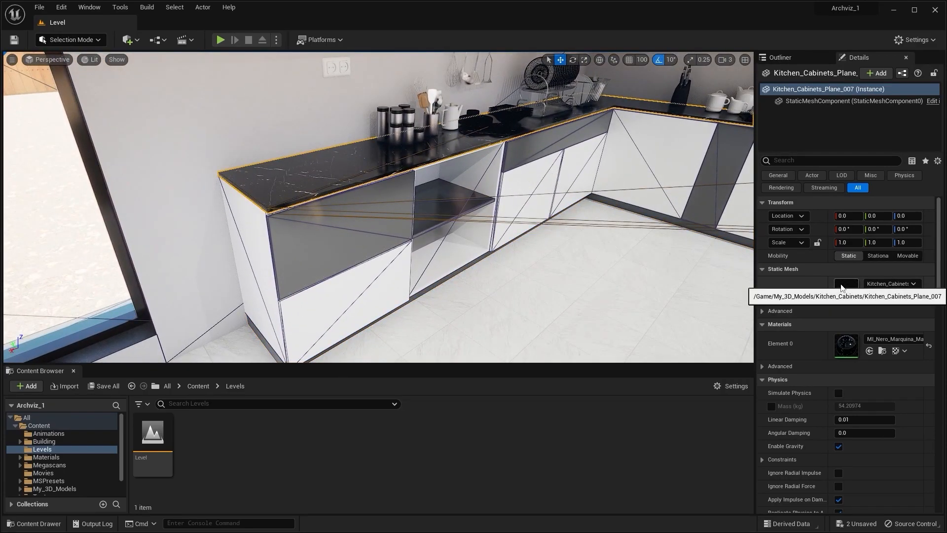
double_click(844, 290)
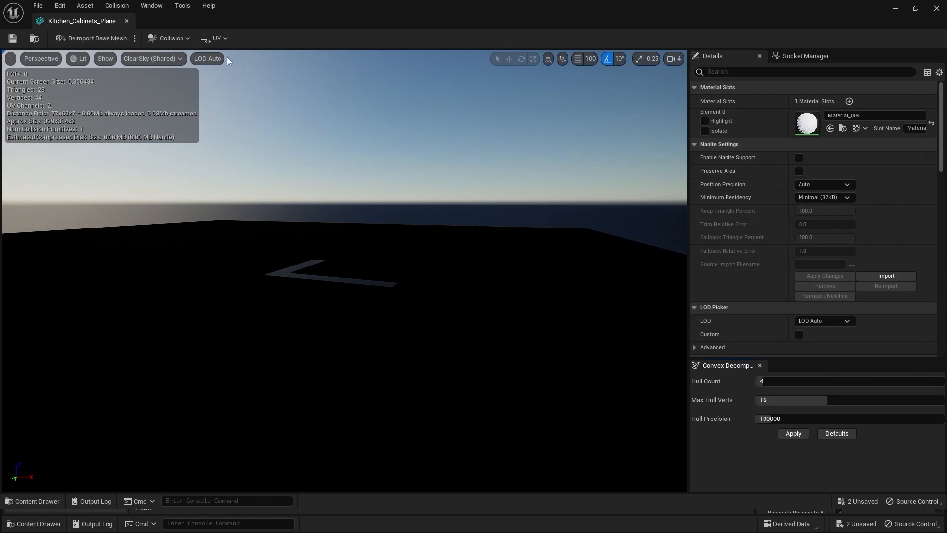
click(169, 39)
click(204, 159)
- Generate a convex collision for the kitchen worktop with hull count 64, max hull verts 32 and hull precision 1000000, and deselect the worktop
click(790, 381)
text(64)
key(Return)
click(792, 400)
text(32)
key(Return)
click(788, 419)
text(1000000)
key(Return)
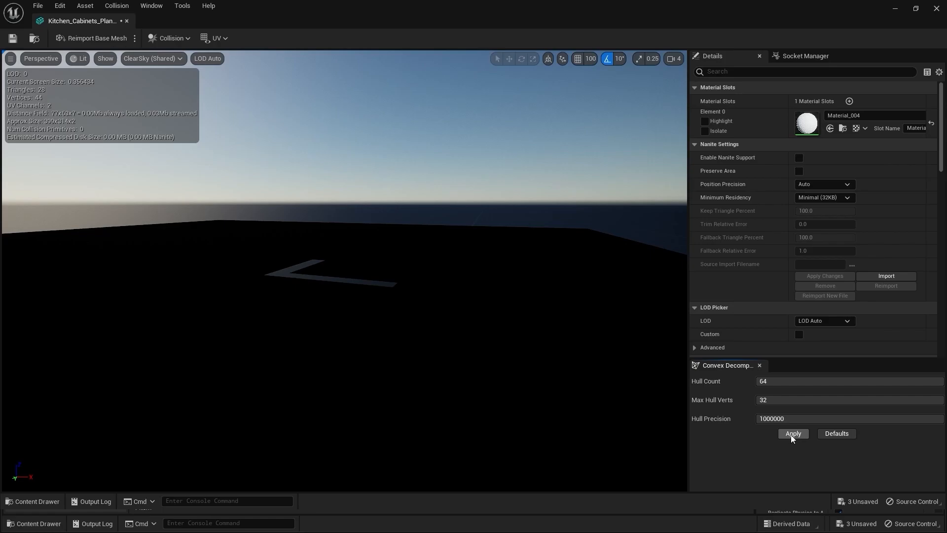
click(792, 433)
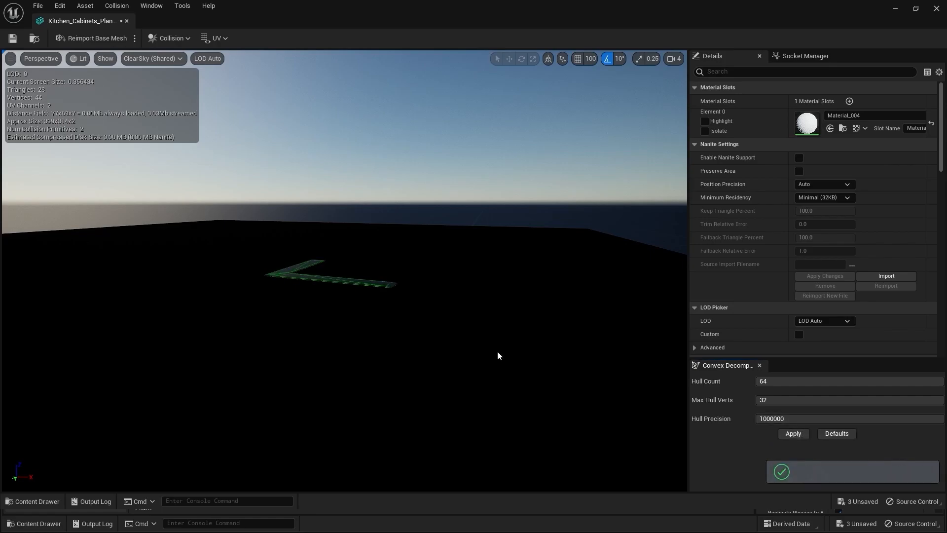
click(940, 7)
key(Escape)
- Add a box simplified collision to the kitchen island's grey end panel mesh, 14_1_Box015_002
right_drag(450, 227, 617, 247)
key(s)
key(a)
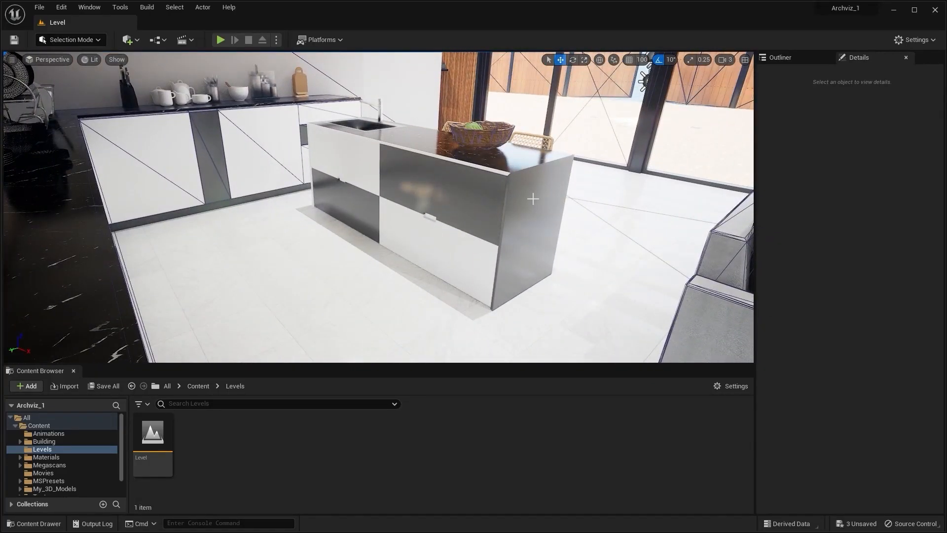
click(533, 197)
right_drag(532, 198, 568, 199)
key(d)
click(363, 156)
click(407, 186)
click(329, 192)
click(400, 202)
key(d)
right_drag(401, 202, 360, 200)
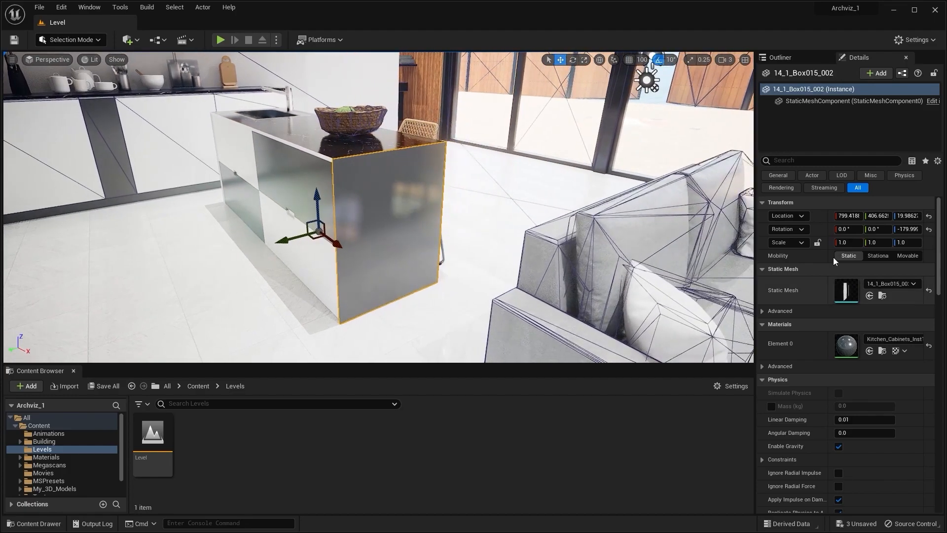
double_click(846, 295)
click(172, 39)
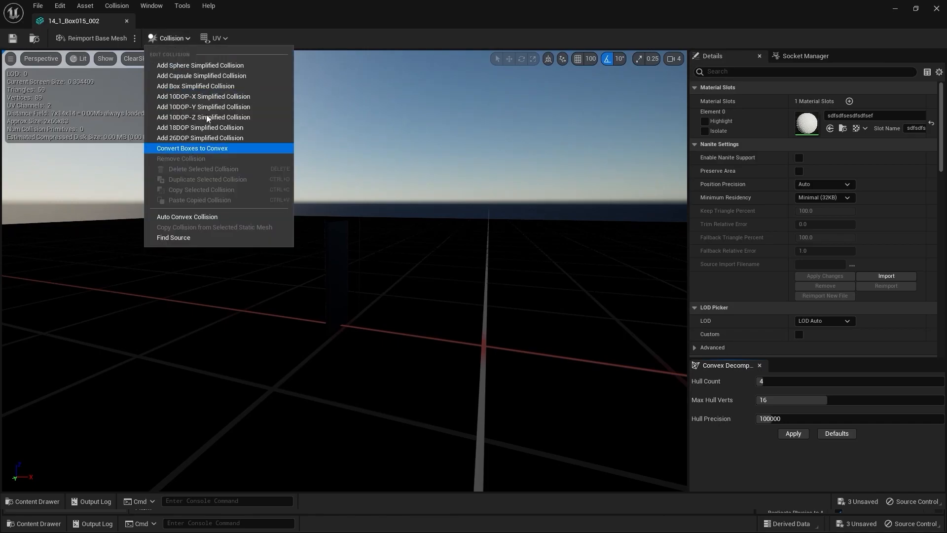
click(214, 88)
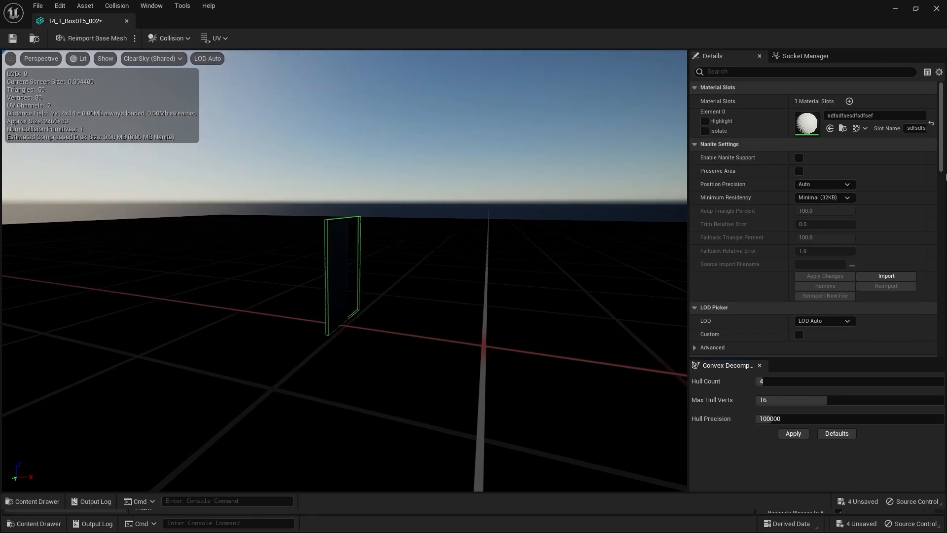
click(936, 9)
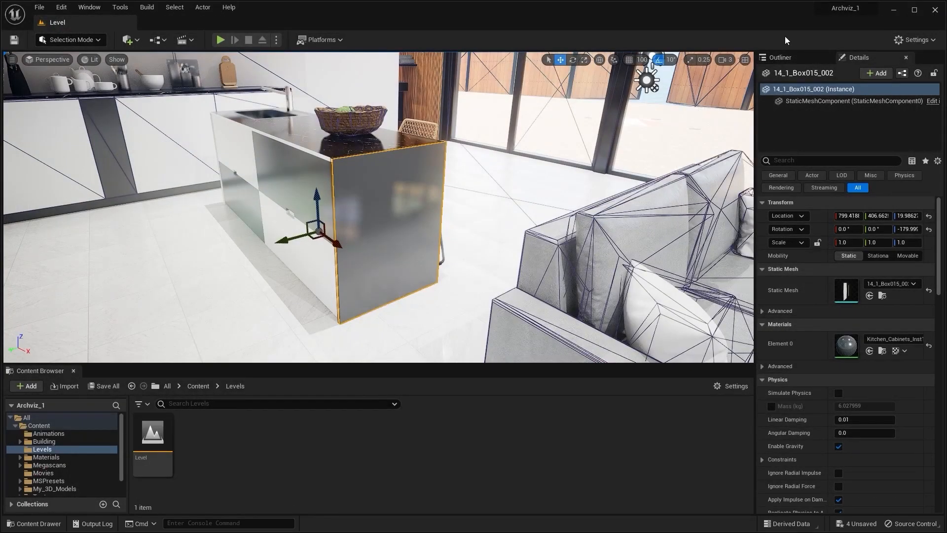
- Add a box simplified collision to the kitchen island's upper white drawer front mesh, 14_1_Box027
right_drag(349, 192, 440, 192)
mouse_move(280, 222)
right_down()
mouse_move(315, 197)
mouse_move(279, 222)
right_up()
click(280, 222)
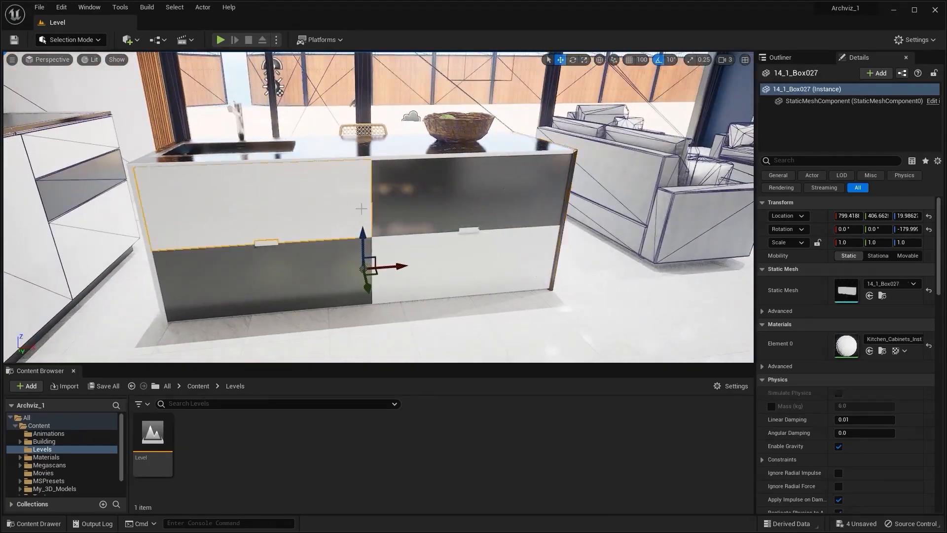
double_click(844, 291)
click(176, 41)
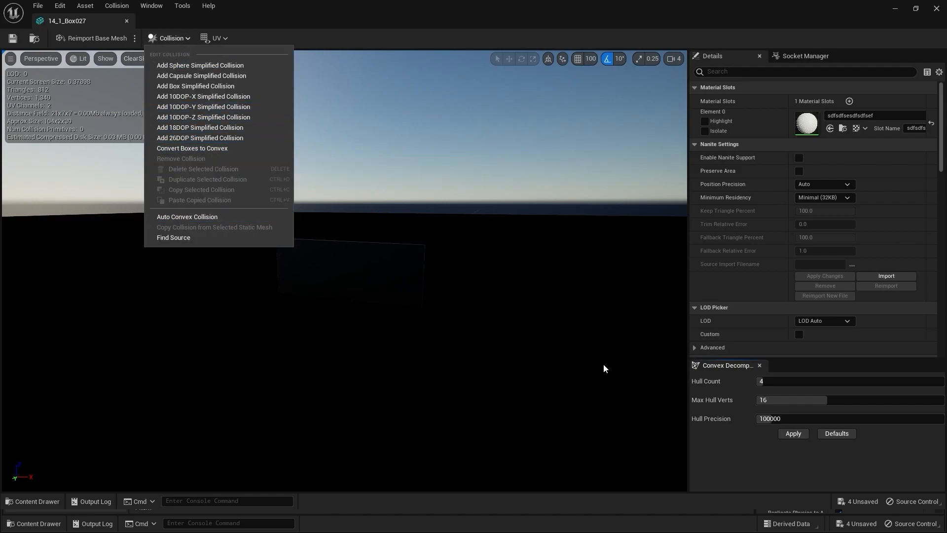
click(362, 258)
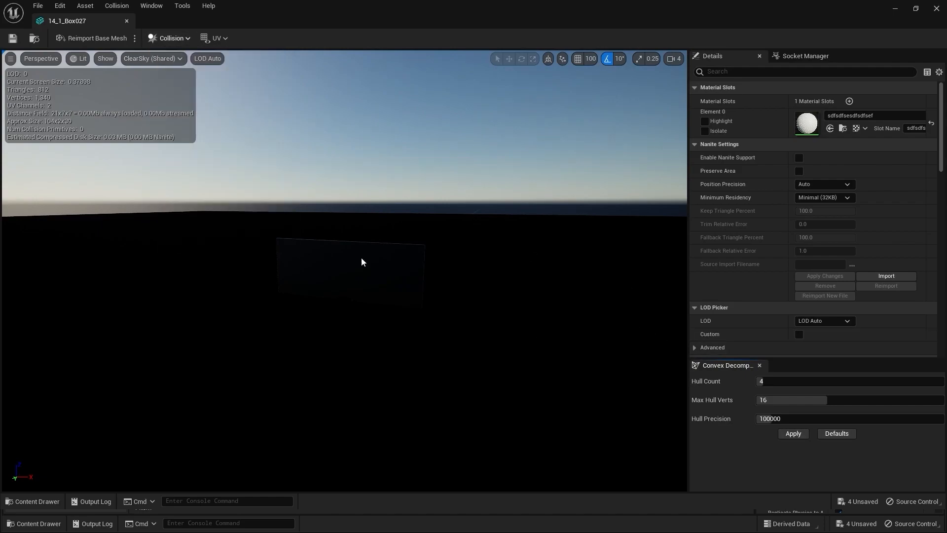
click(180, 40)
click(197, 86)
click(936, 9)
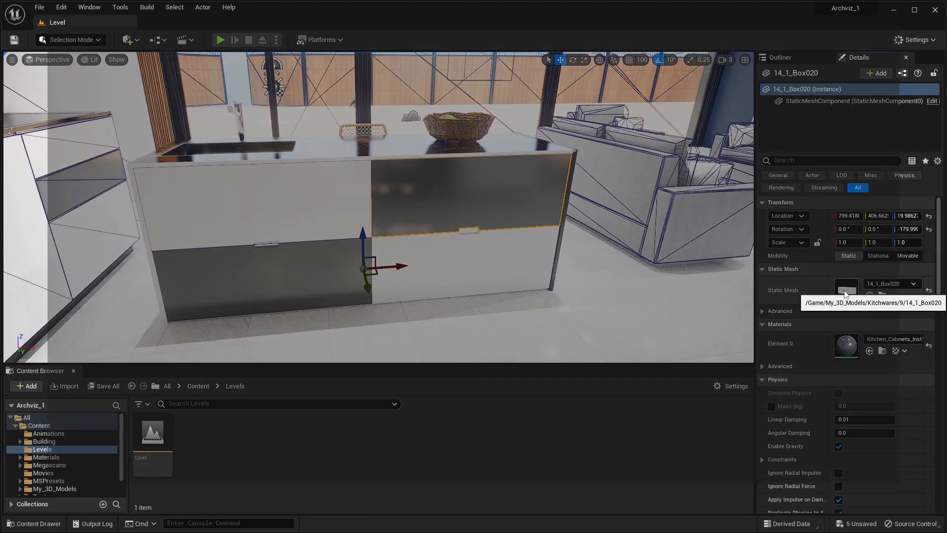
- Add a box simplified collision to the kitchen island's upper grey drawer front mesh, 14_1_Box020
double_click(845, 294)
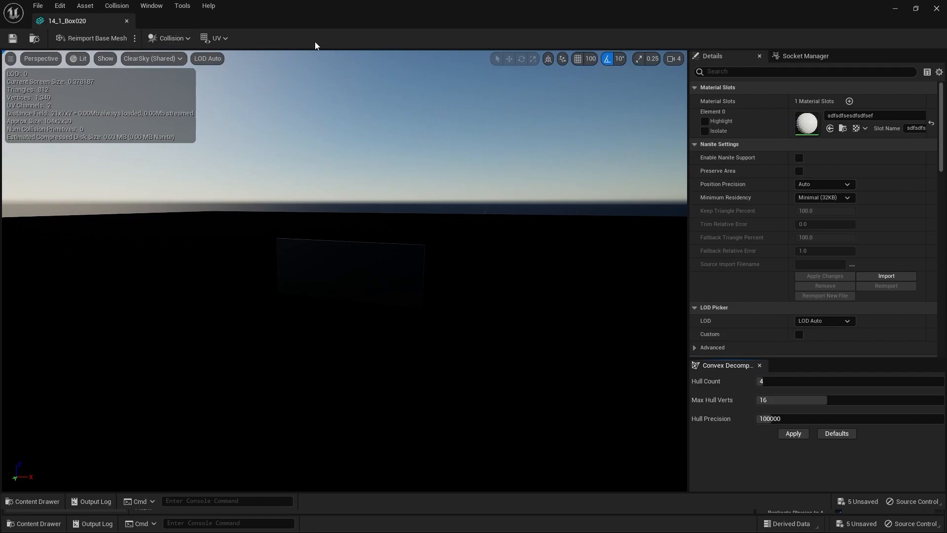
click(171, 39)
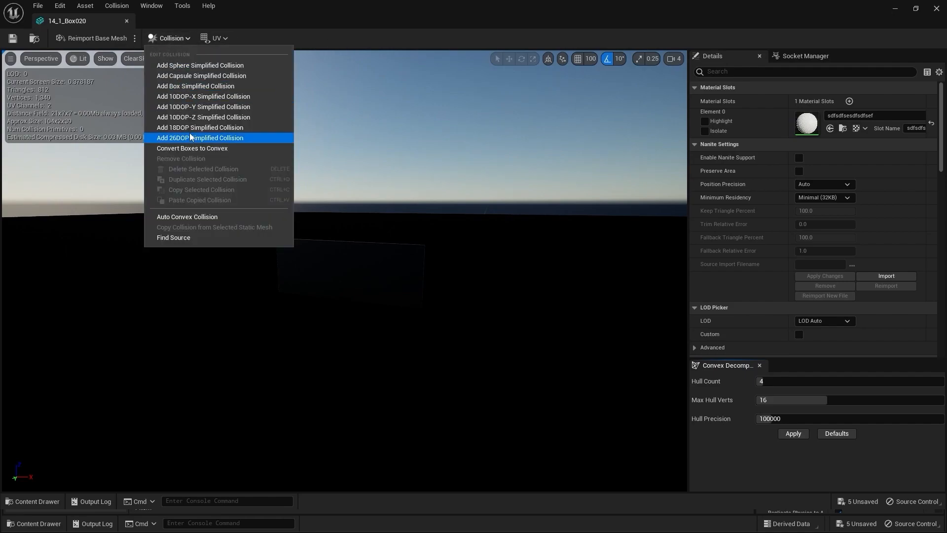
click(245, 87)
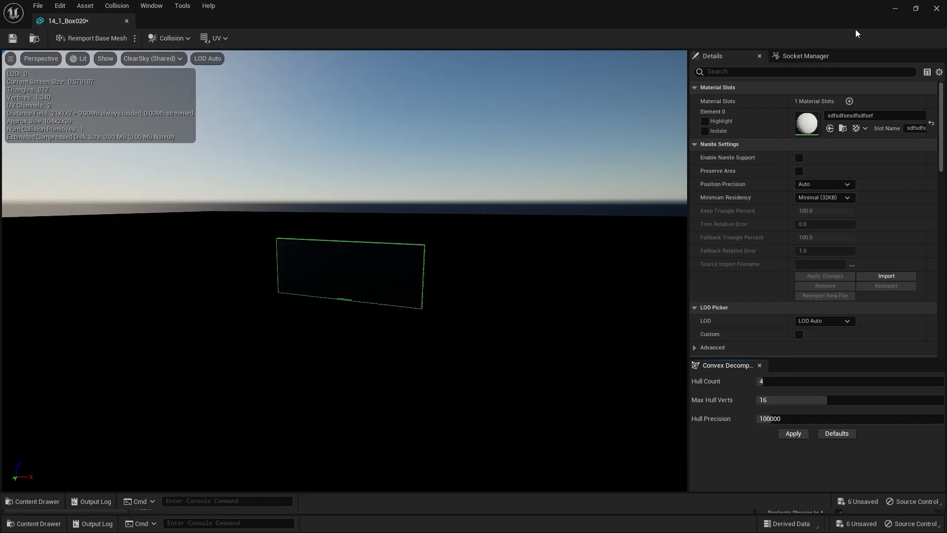
click(937, 9)
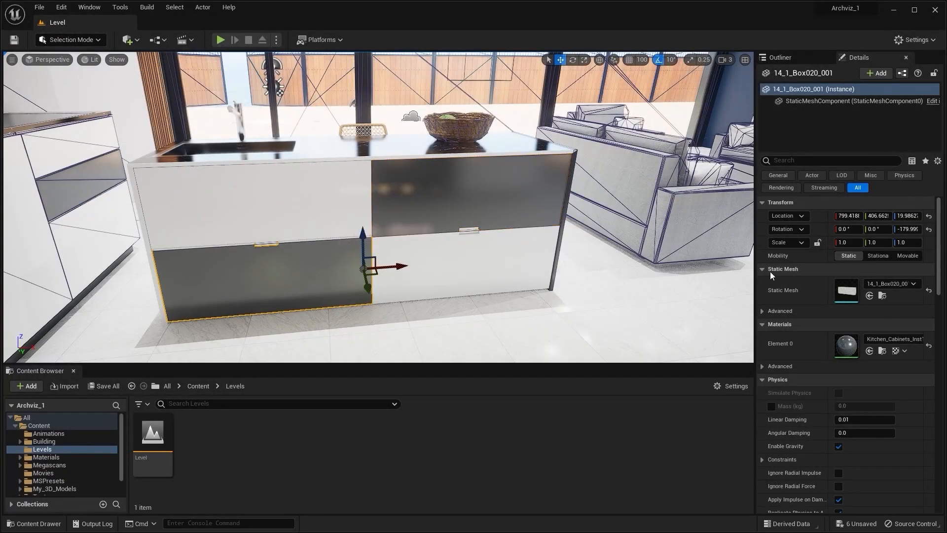
- Add a box simplified collision to the kitchen island's lower grey drawer front mesh, 14_1_Box020_001
double_click(847, 291)
click(169, 38)
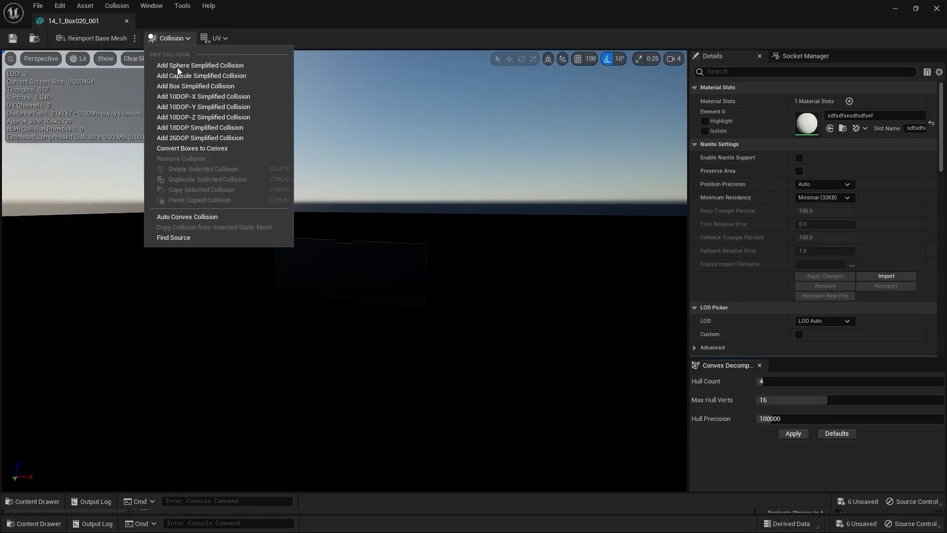
click(206, 86)
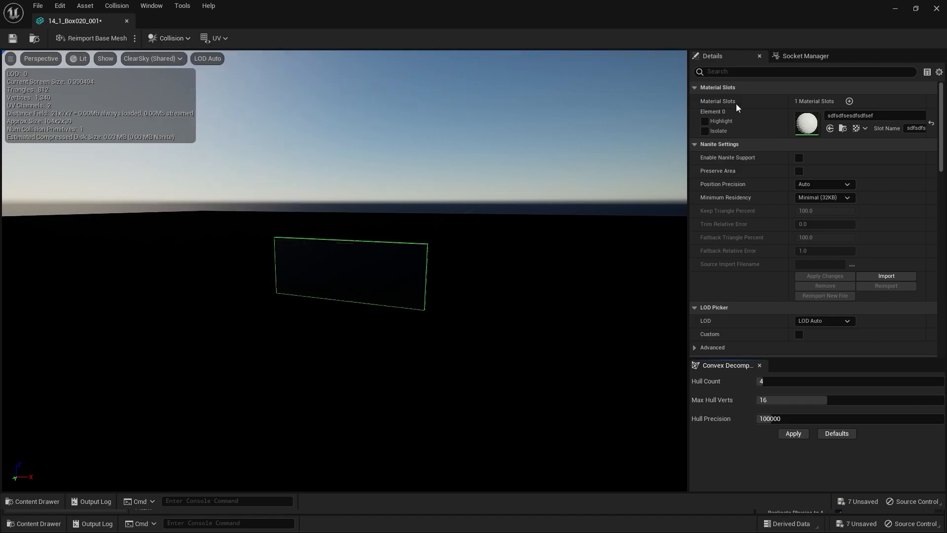
click(942, 12)
- Add a box simplified collision to the kitchen island's lower white drawer front mesh, 14_1_Box027_001
click(445, 269)
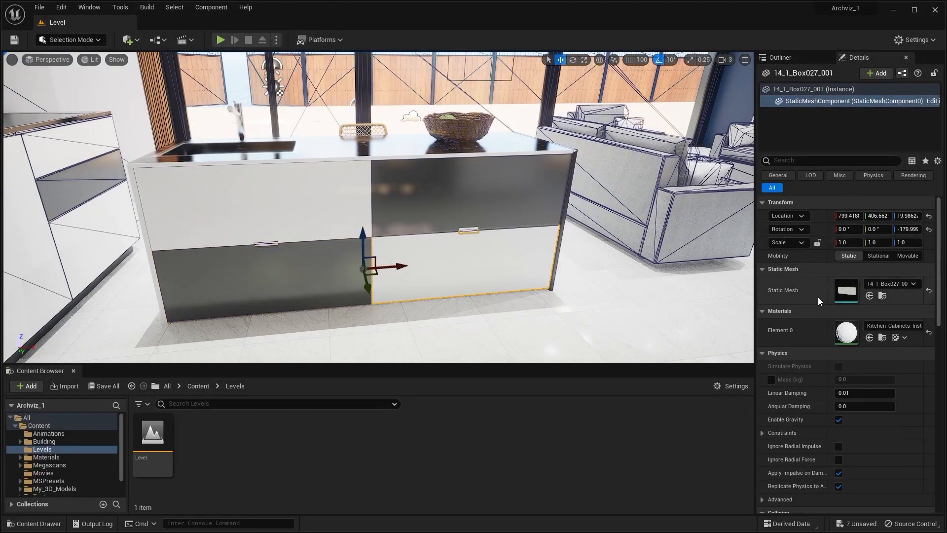
double_click(857, 284)
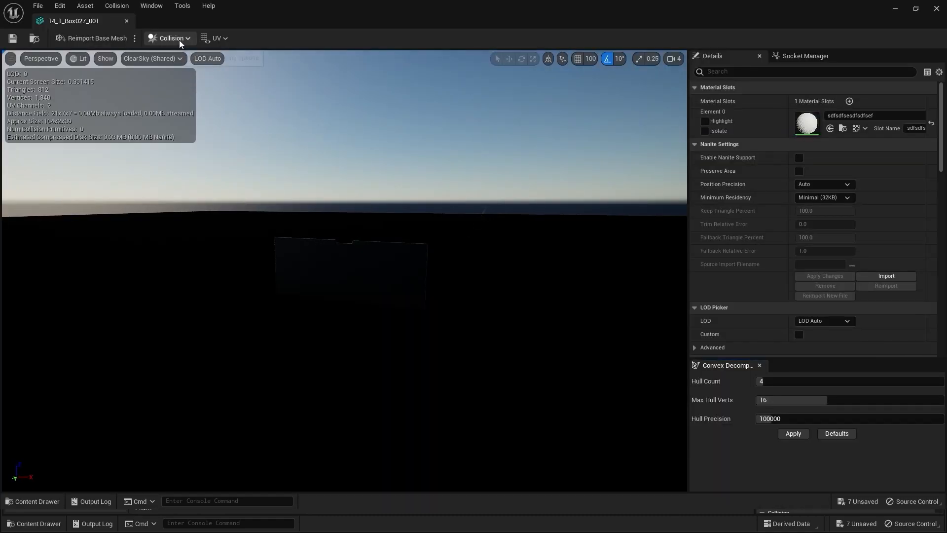
click(171, 38)
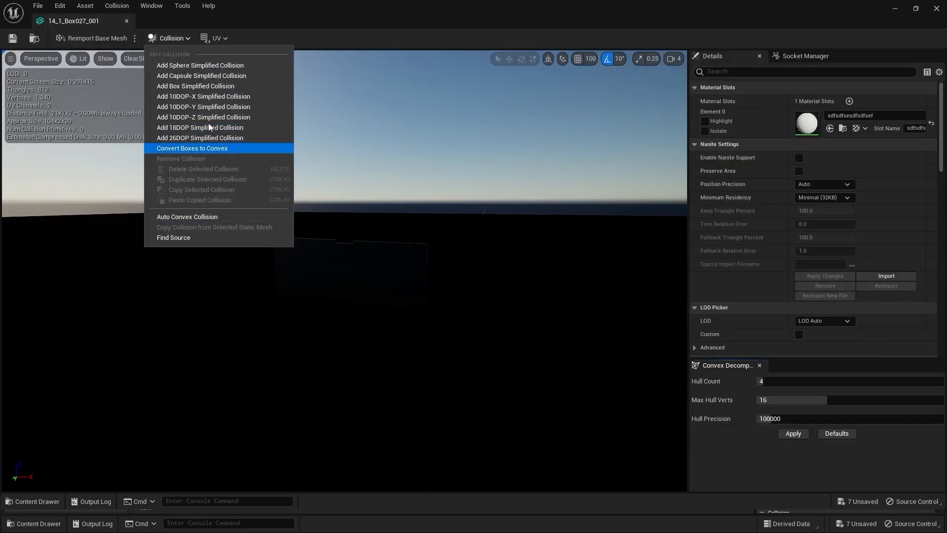
click(221, 87)
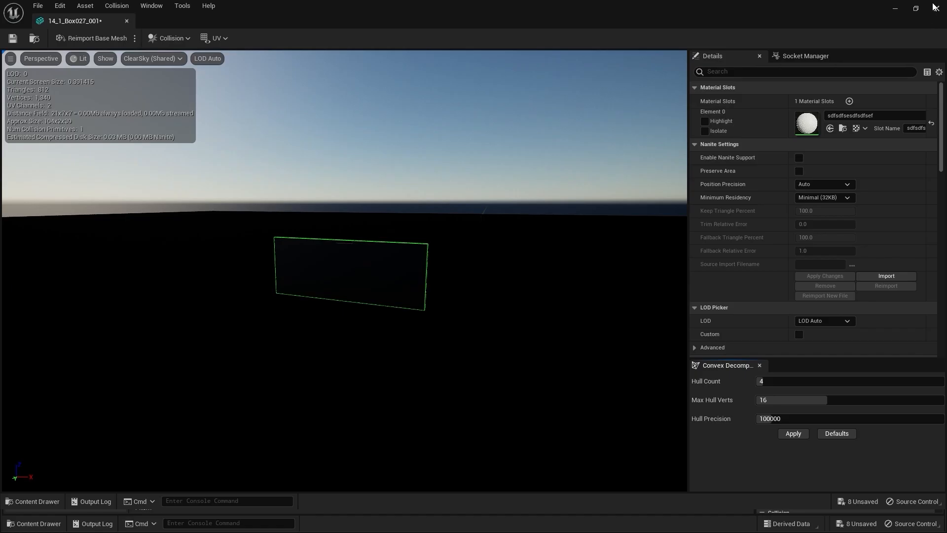
click(934, 8)
- Add a box simplified collision to the kitchen island's white body mesh, 14_1_Box015
right_drag(379, 207, 602, 227)
right_drag(321, 201, 385, 190)
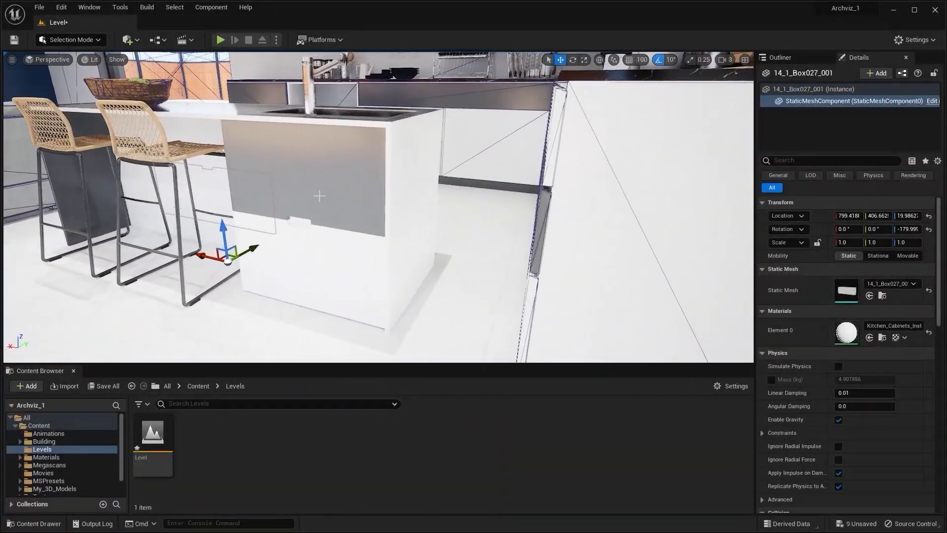
click(404, 154)
right_drag(404, 154, 543, 203)
right_drag(379, 207, 306, 195)
right_drag(444, 247, 492, 252)
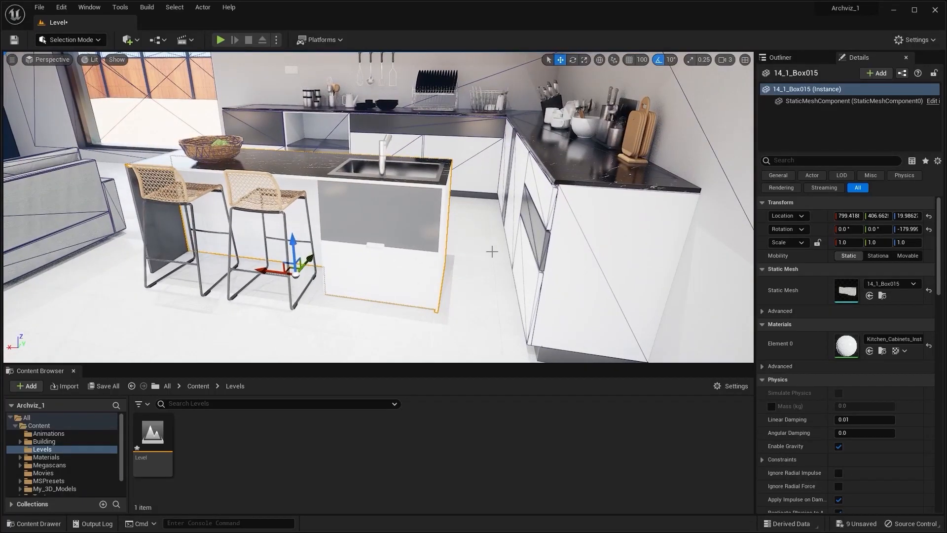
double_click(853, 293)
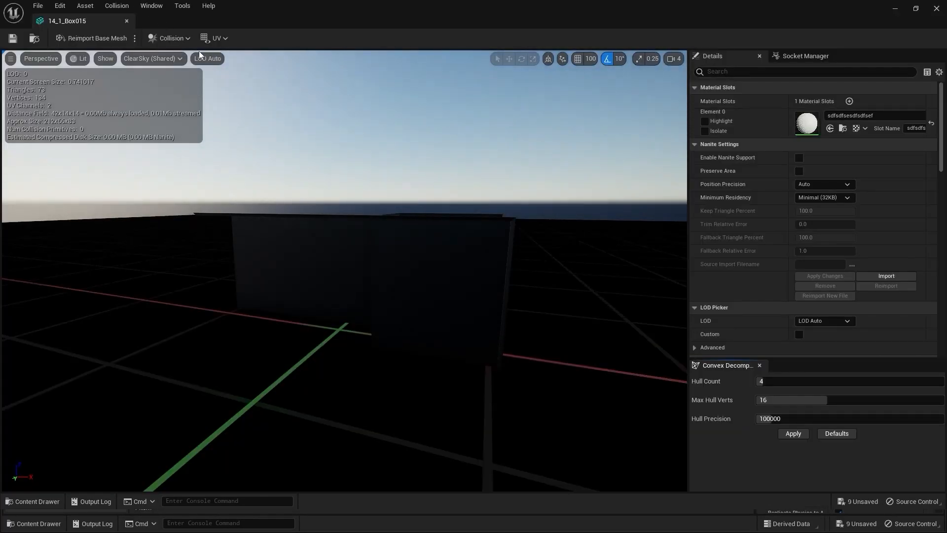
click(168, 38)
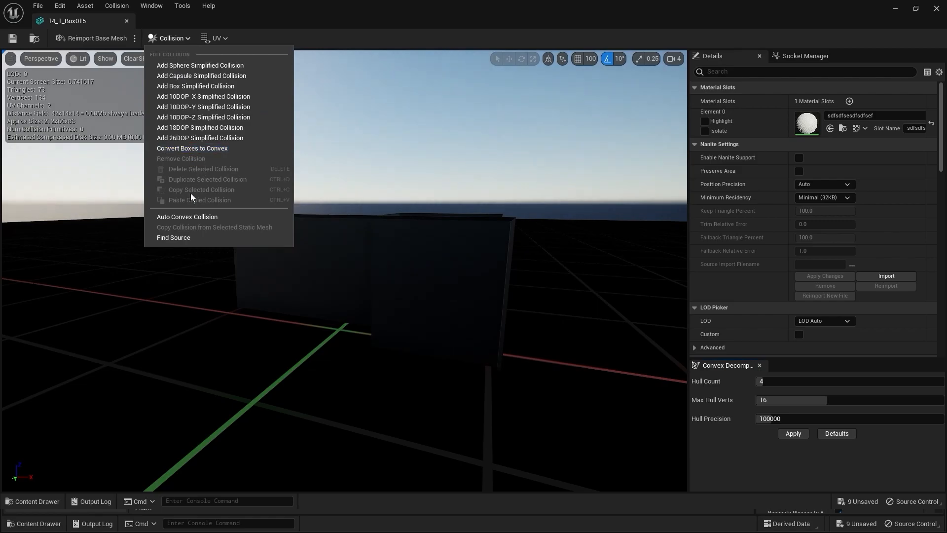
click(222, 85)
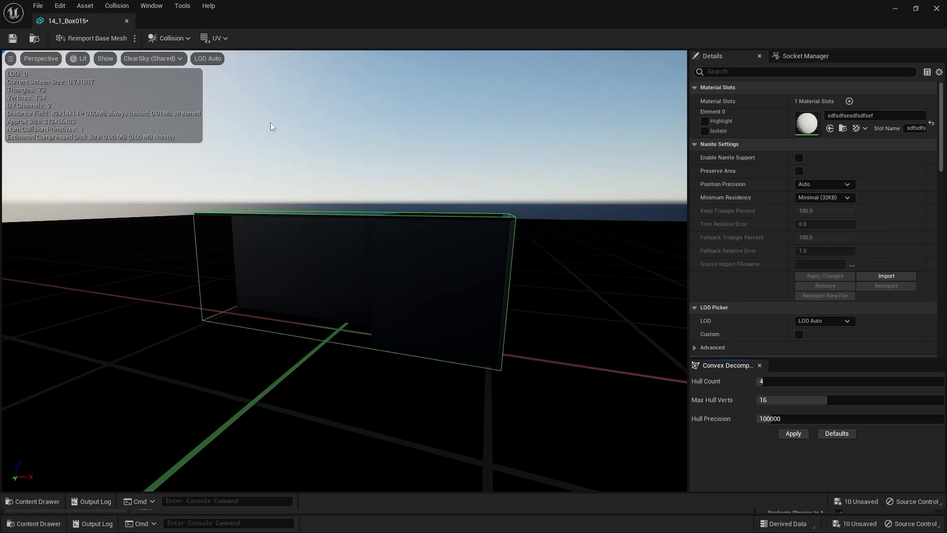
click(936, 10)
- Add a box simplified collision to the metal frame of the bar stool nearer the island's sink
right_drag(174, 247, 264, 247)
mouse_move(335, 219)
right_down()
mouse_move(380, 197)
mouse_move(335, 220)
right_up()
right_drag(418, 226, 344, 177)
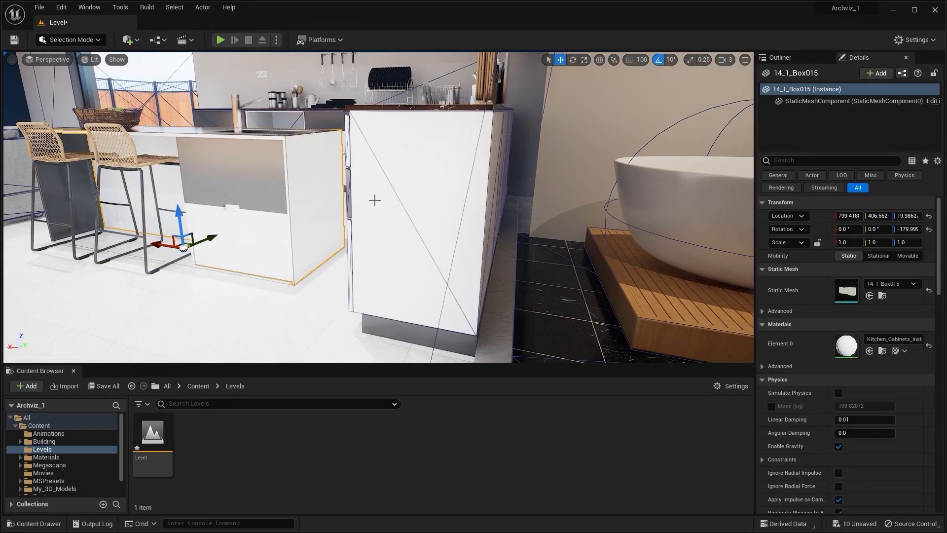
right_drag(411, 207, 331, 217)
key(Escape)
mouse_move(410, 203)
right_down()
mouse_move(394, 208)
mouse_move(410, 203)
right_up()
click(410, 208)
key(f)
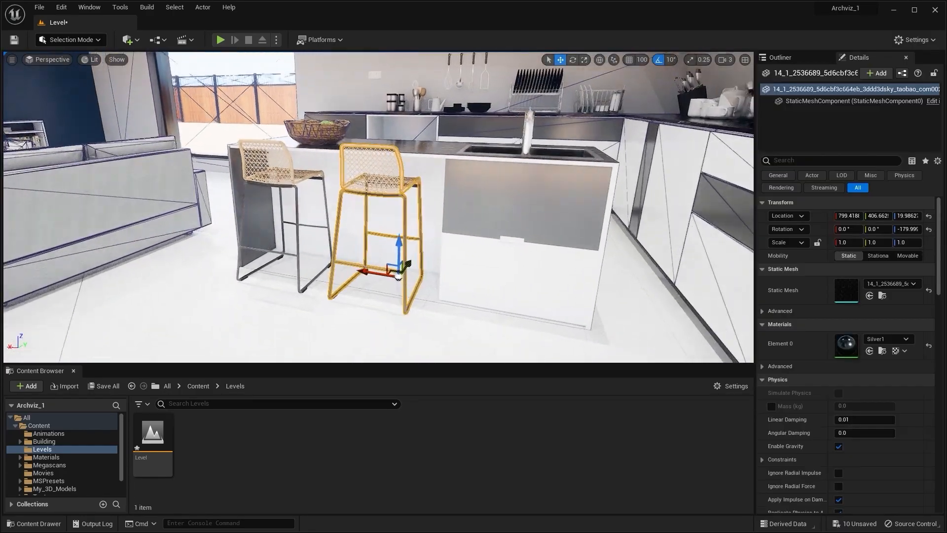
double_click(848, 288)
click(168, 39)
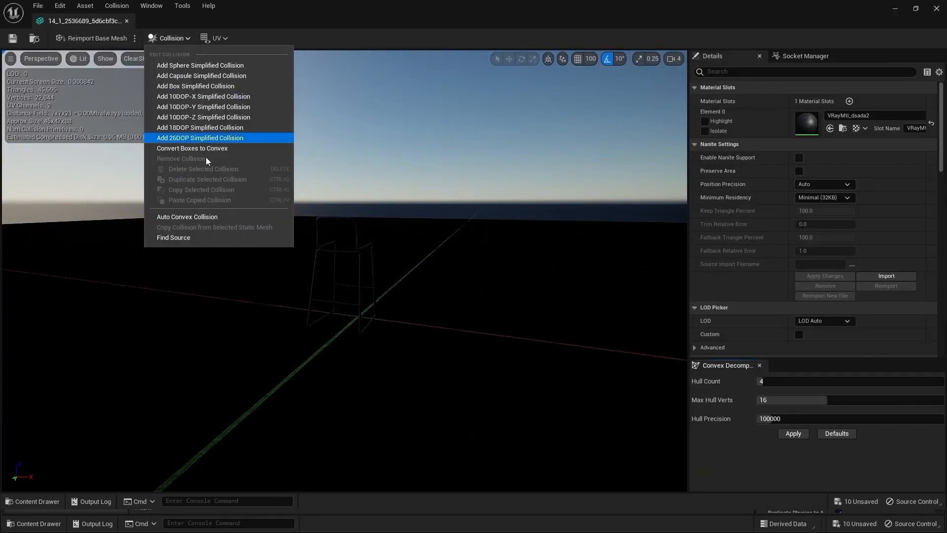
click(222, 86)
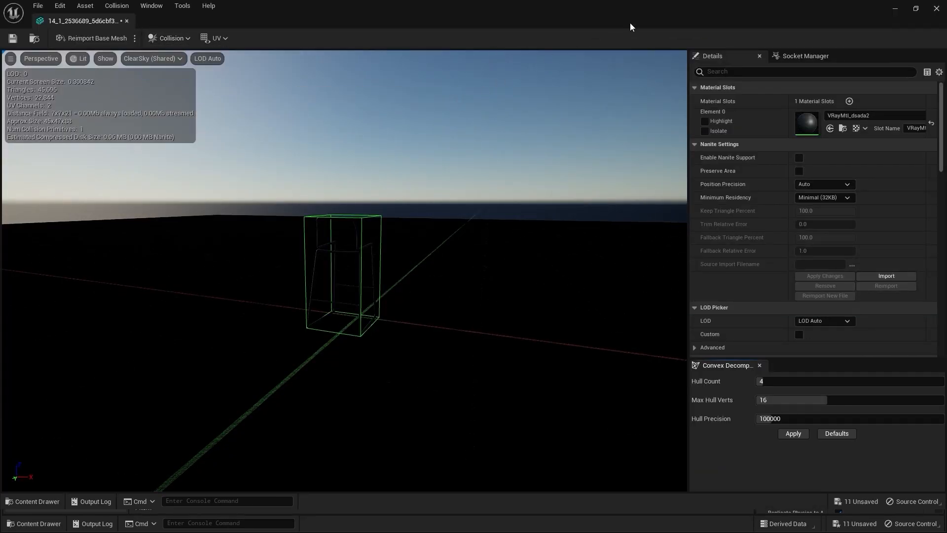
click(936, 8)
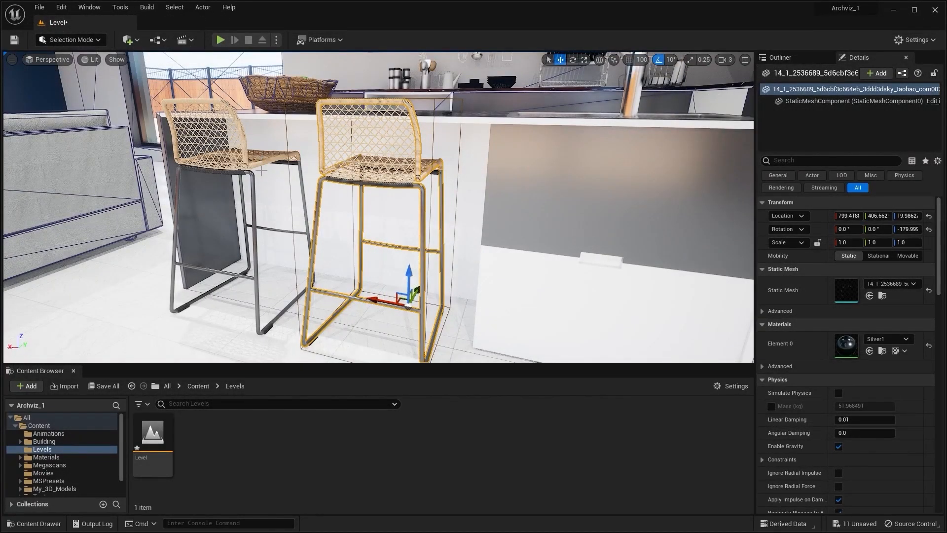
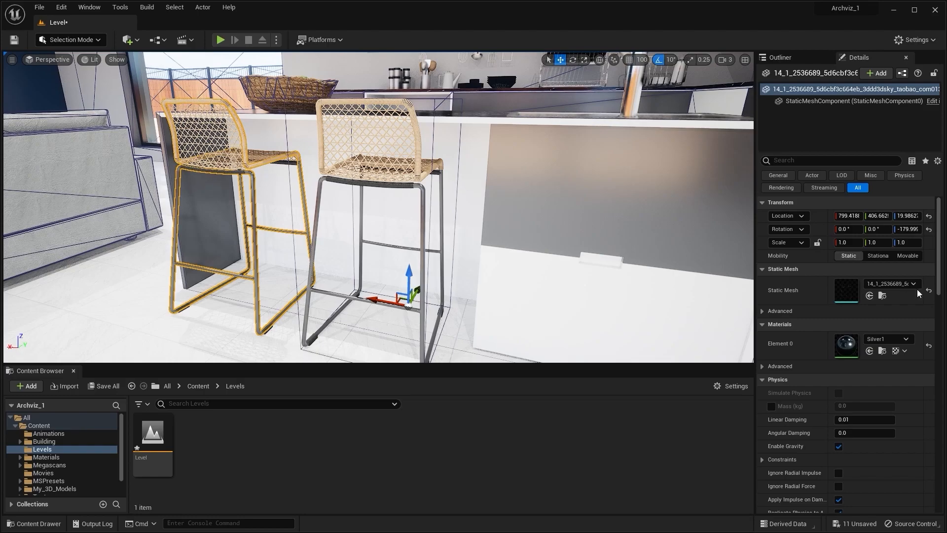
- Add a box simplified collision to the metal frame of the second bar stool, farther from the sink
double_click(846, 291)
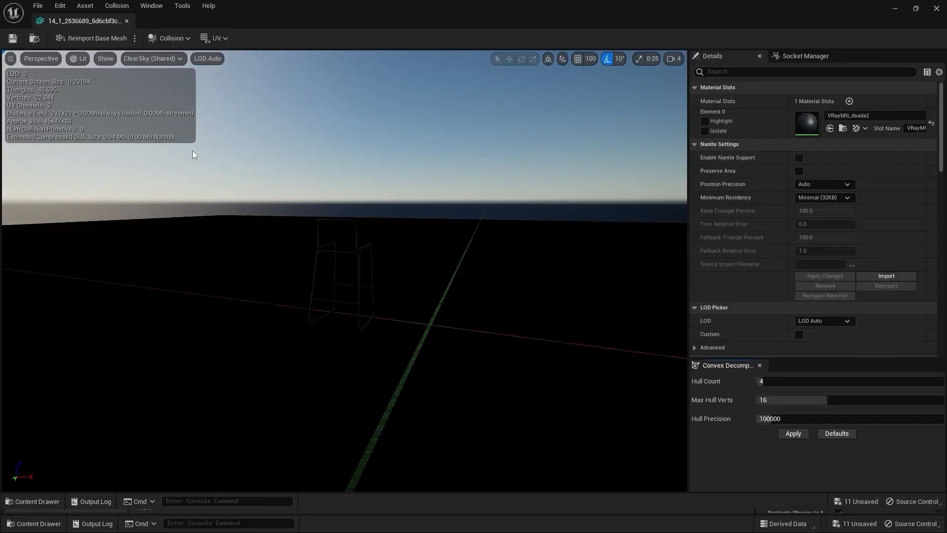
click(161, 37)
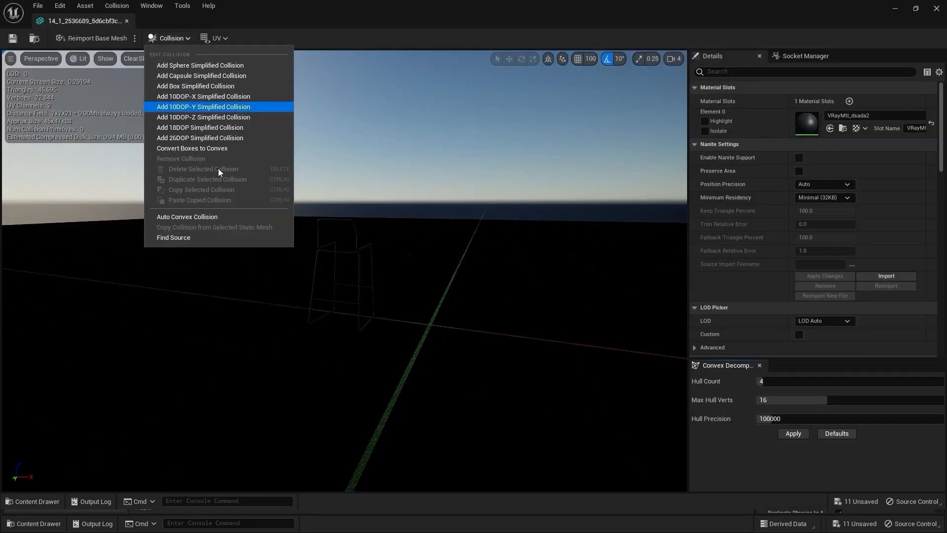
click(218, 86)
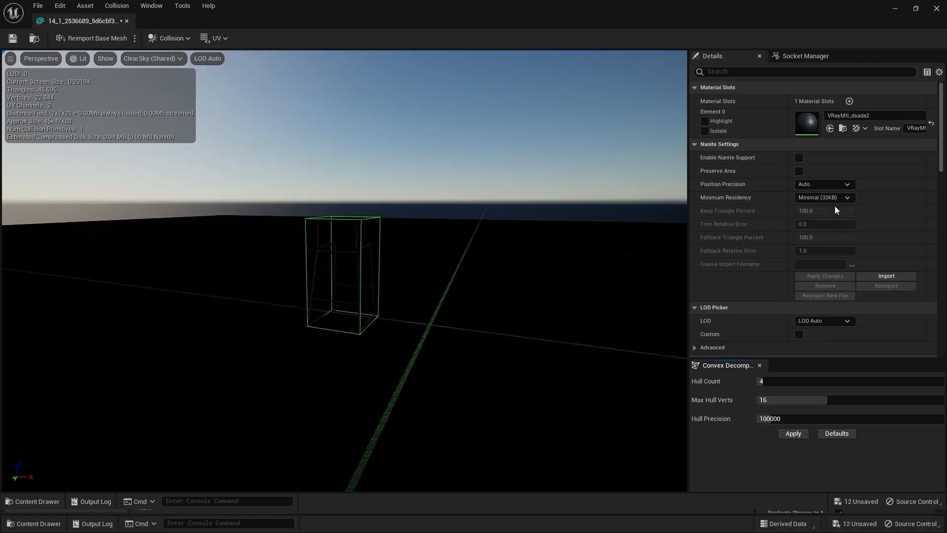
click(939, 10)
- Deselect the bar stool and examine the collision wireframes around the kitchen and living area for missing collisions
right_drag(377, 184, 281, 184)
key(Escape)
right_drag(377, 207, 255, 224)
key(w)
key(w)
key(s)
key(q)
key(e)
key(q)
key(e)
key(s)
key(a)
key(w)
key(e)
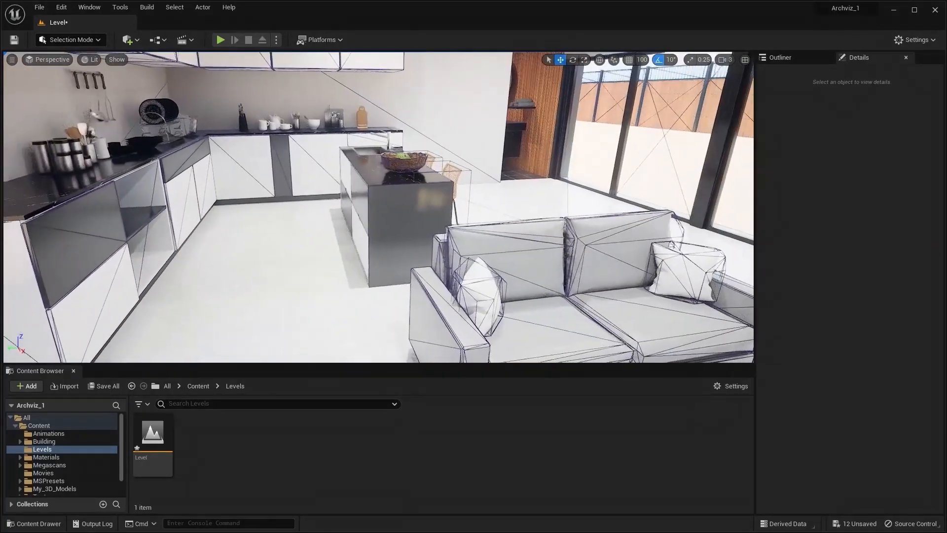
key(a)
- Add a sphere simplified collision to the white Fountain bowl beside the outdoor pool
right_drag(379, 208, 229, 245)
key(w)
key(d)
key(s)
key(e)
key(w)
key(w)
key(w)
key(e)
key(w)
key(d)
click(469, 238)
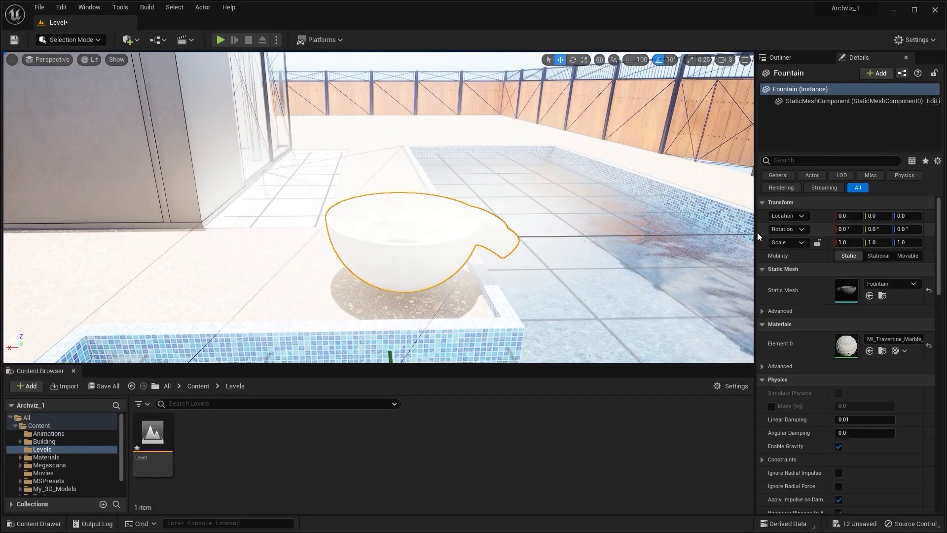
double_click(848, 292)
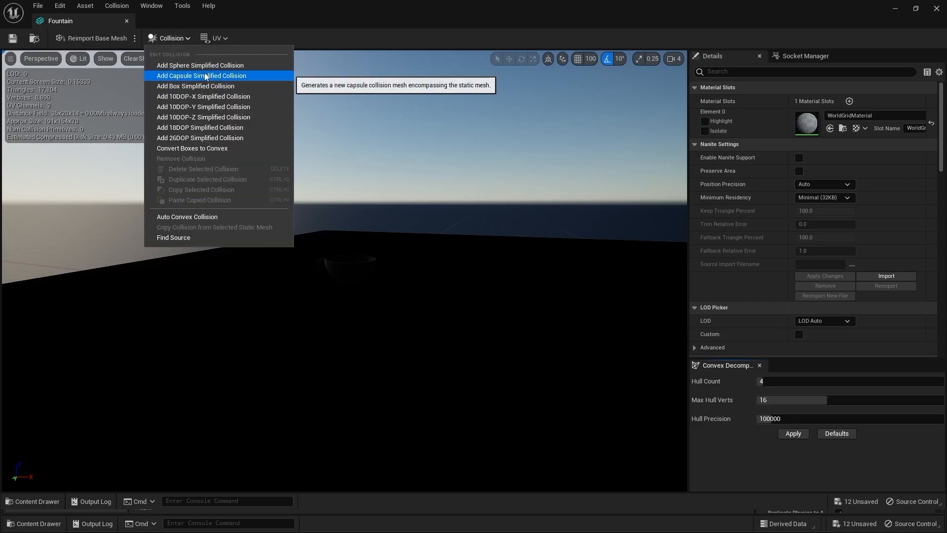
click(208, 67)
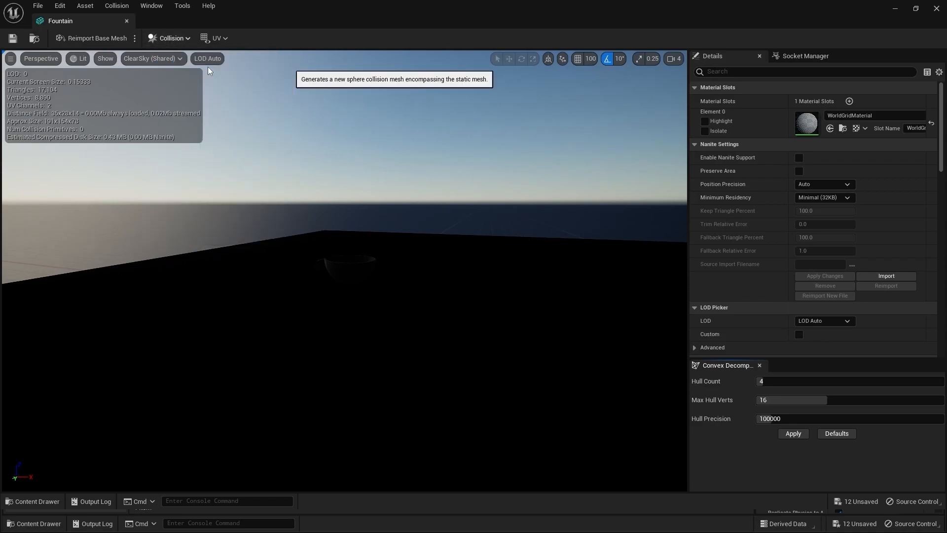
key(w)
right_drag(560, 225, 567, 244)
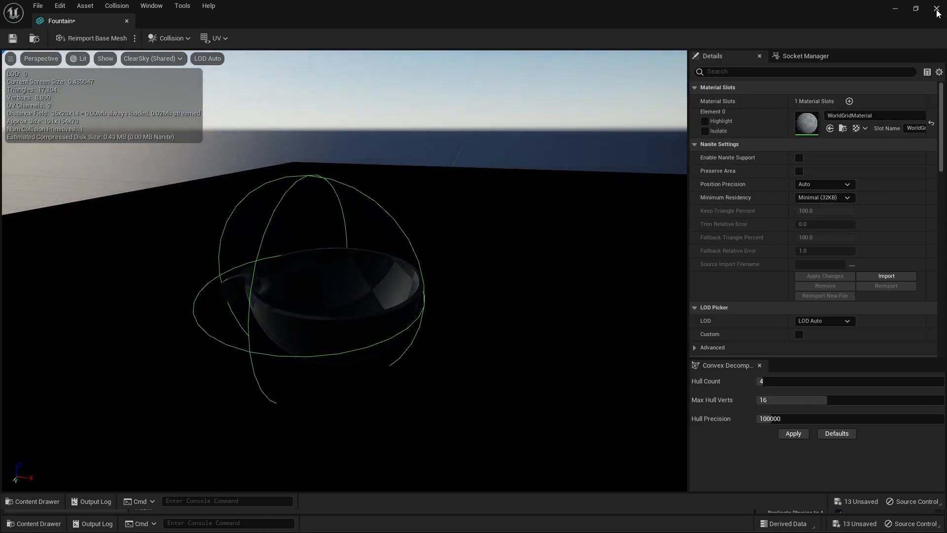
click(936, 9)
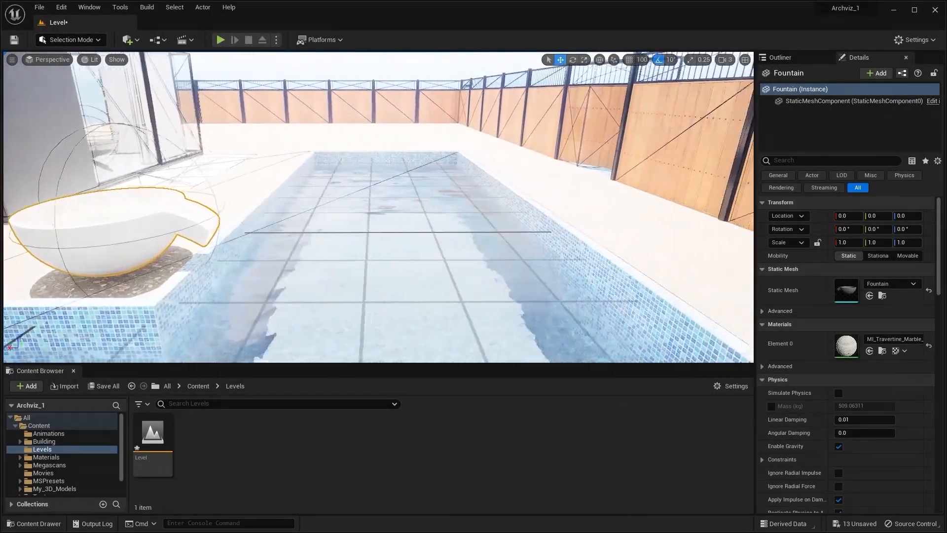
- Examine the collision wireframes around the pool, yard and fence
right_drag(379, 207, 315, 213)
key(w)
right_drag(316, 276, 432, 282)
key(w)
key(s)
right_drag(392, 222, 183, 245)
key(s)
right_drag(386, 117, 479, 125)
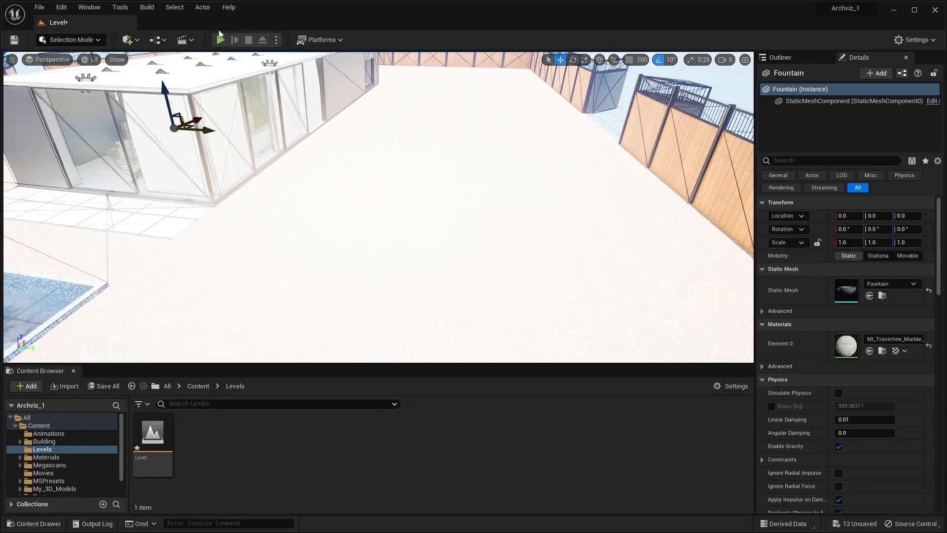
- Play the level, move around the overexposed yard and house exterior to test the ground and building collisions, and stop playing
click(220, 40)
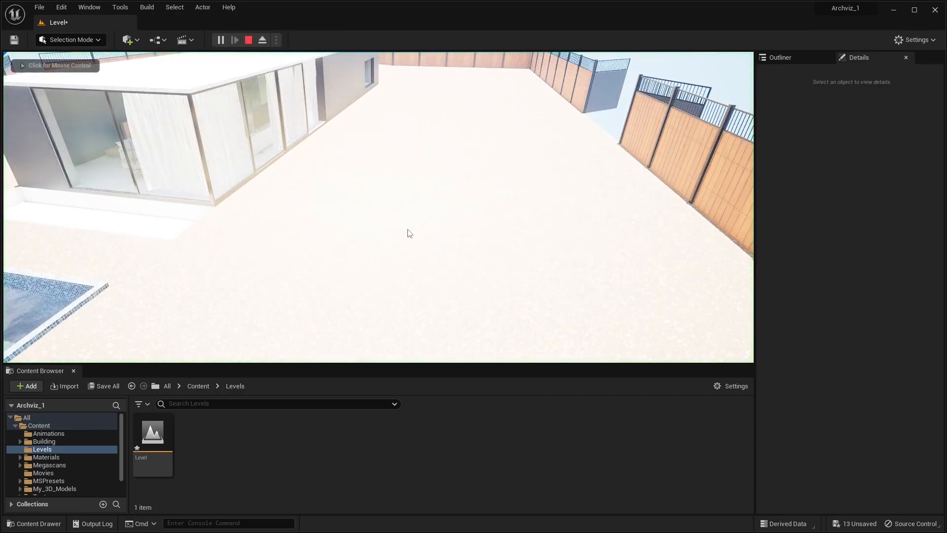
key(w)
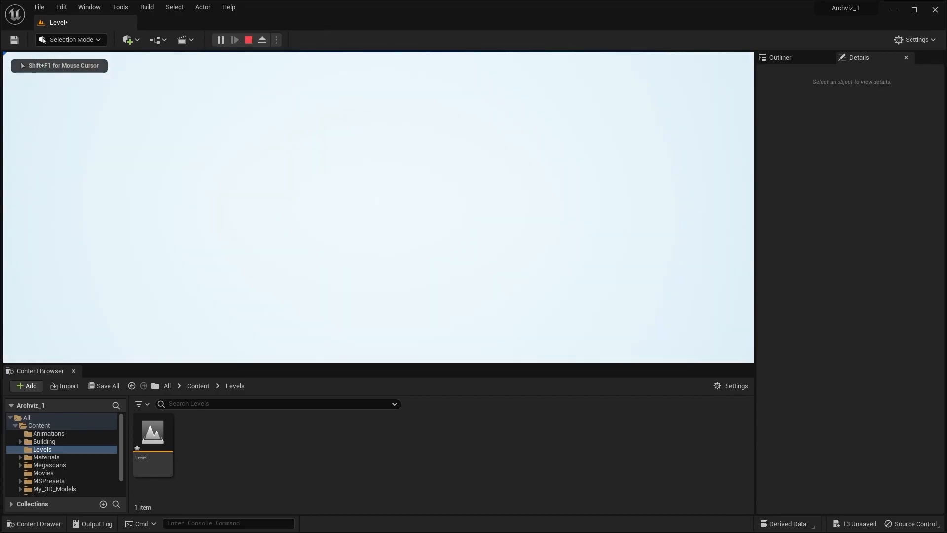
key(w)
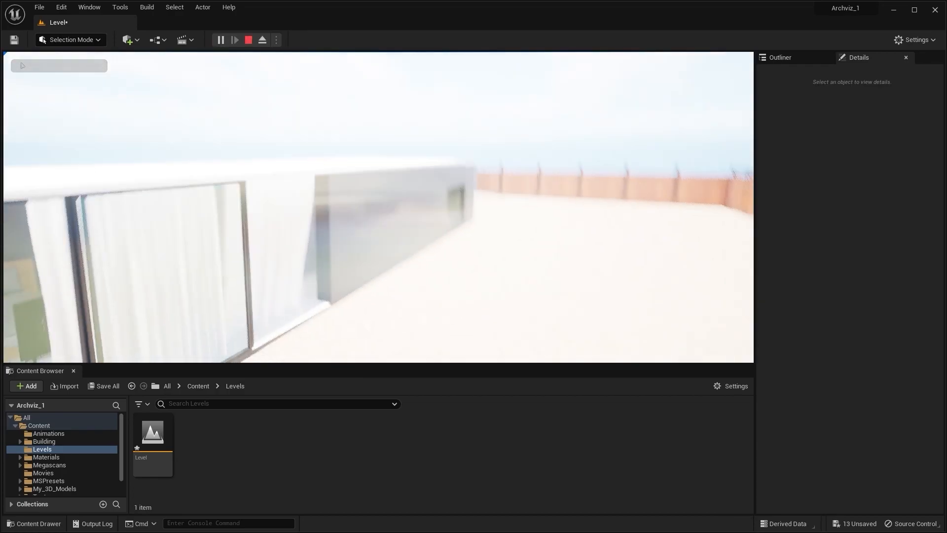
key(w)
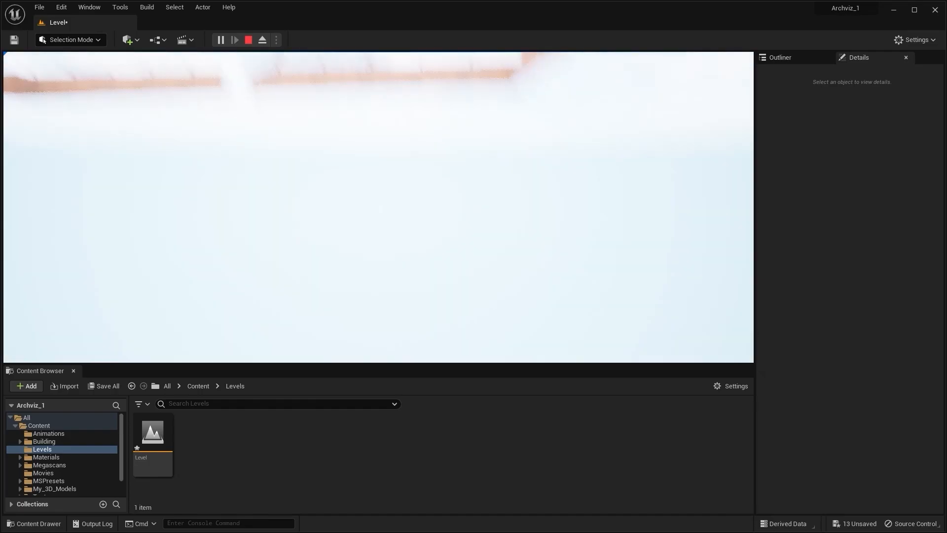
key(w)
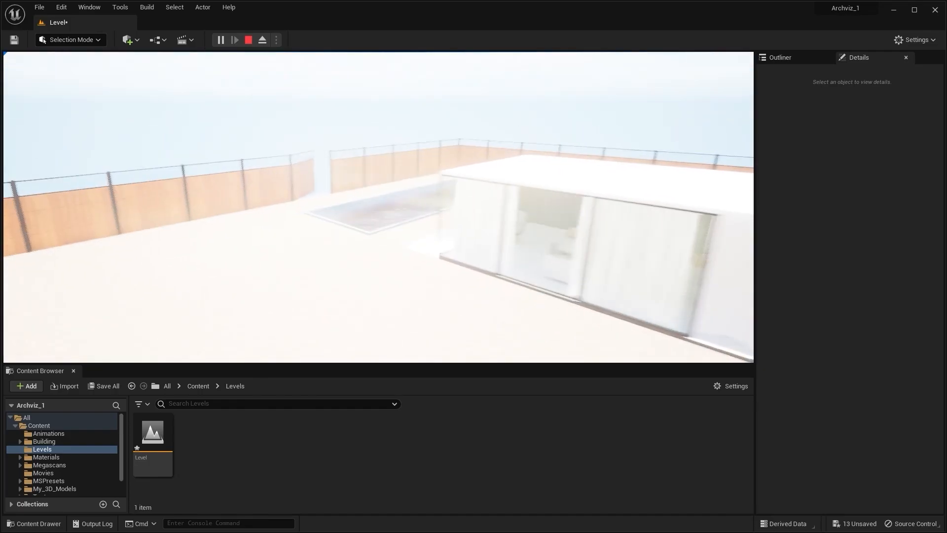
key(Escape)
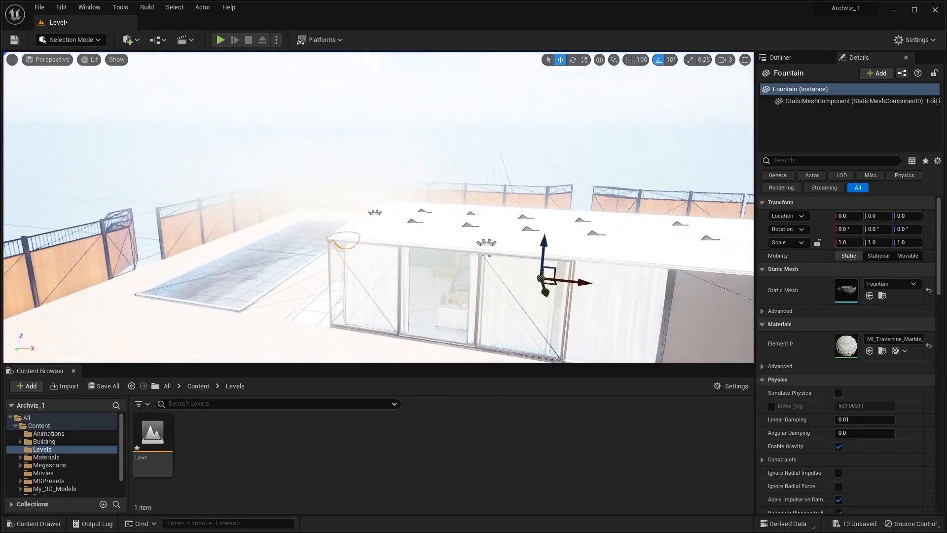
- Lower the Exposure Compensation of the PostProcessVolume to darken the overexposed exterior
click(789, 57)
click(822, 122)
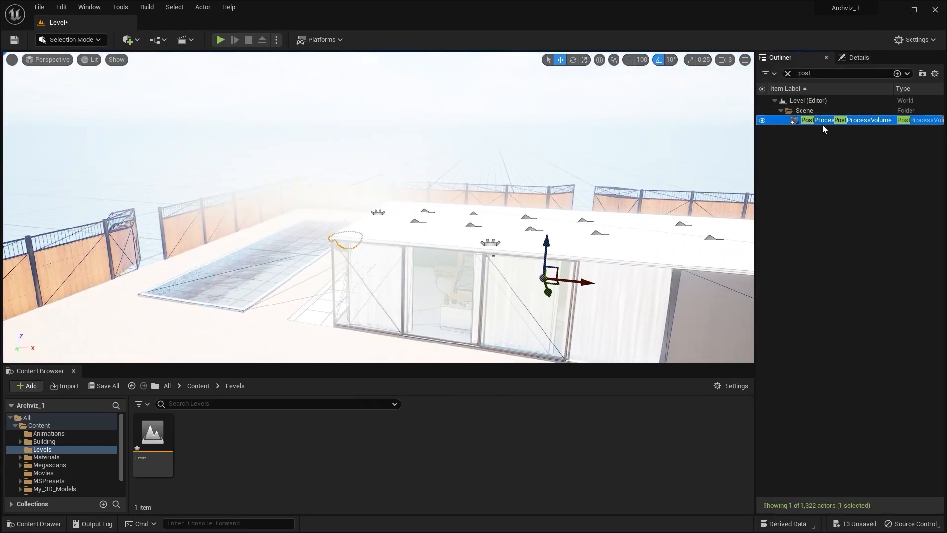
click(856, 56)
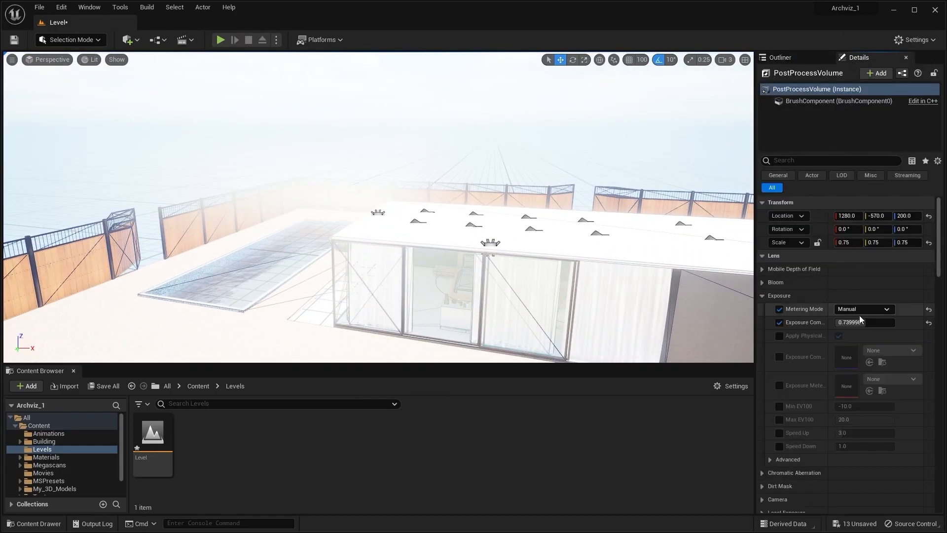
drag(861, 322, 829, 323)
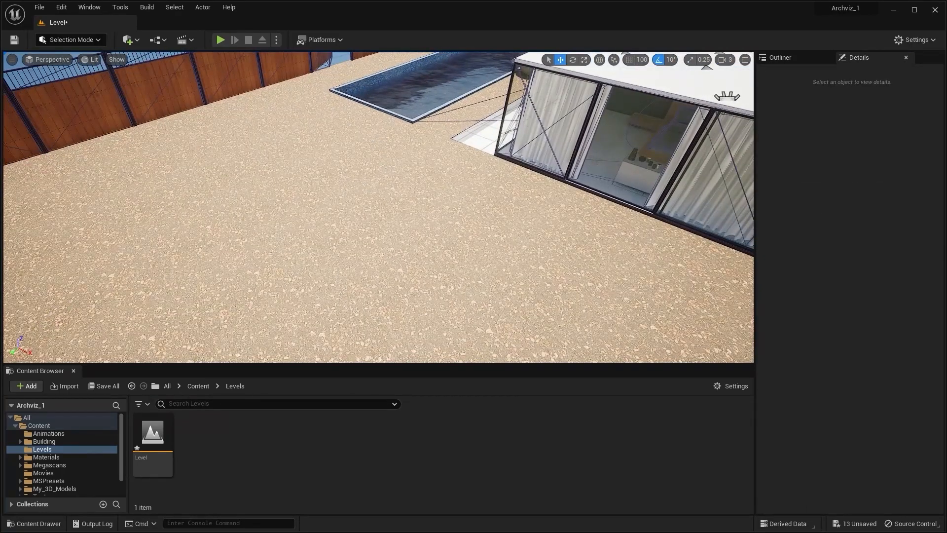
- Add a box simplified collision to the Exterior_Vert_100 ground mesh of the yard and close its mesh editor
click(375, 276)
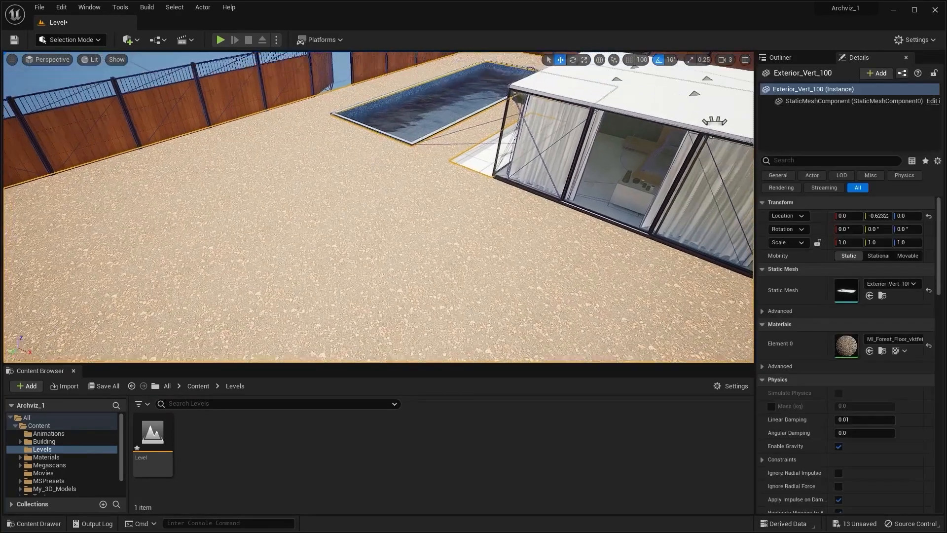
double_click(846, 291)
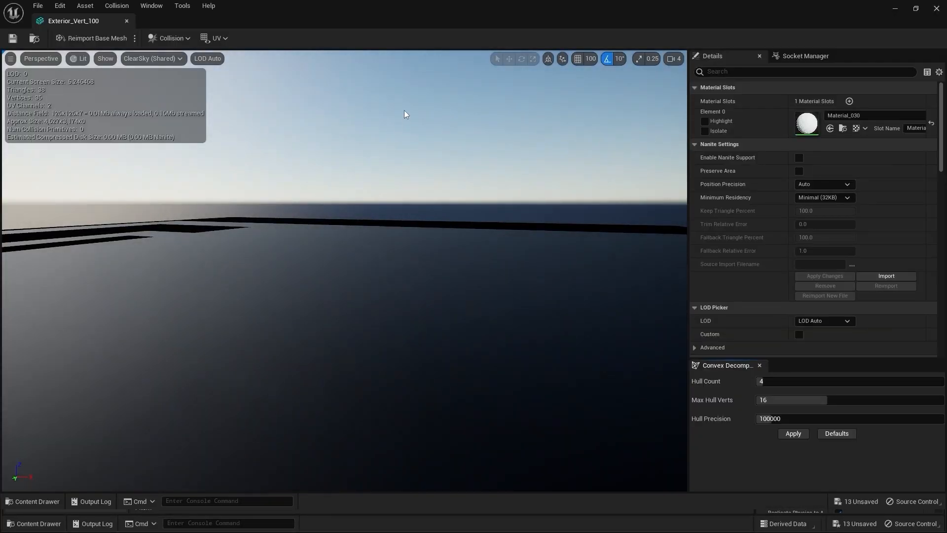
right_drag(287, 146, 284, 187)
key(s)
key(s)
key(q)
key(e)
key(w)
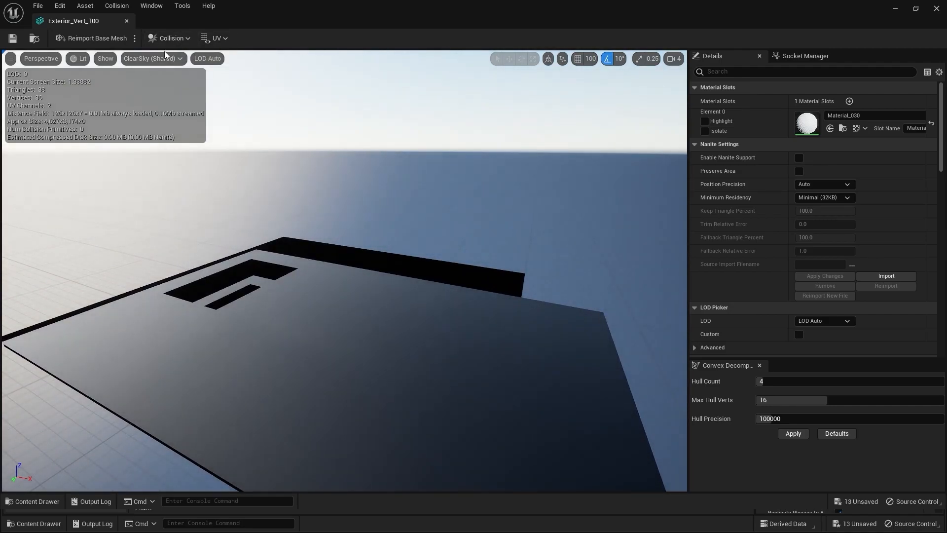
click(170, 39)
click(211, 87)
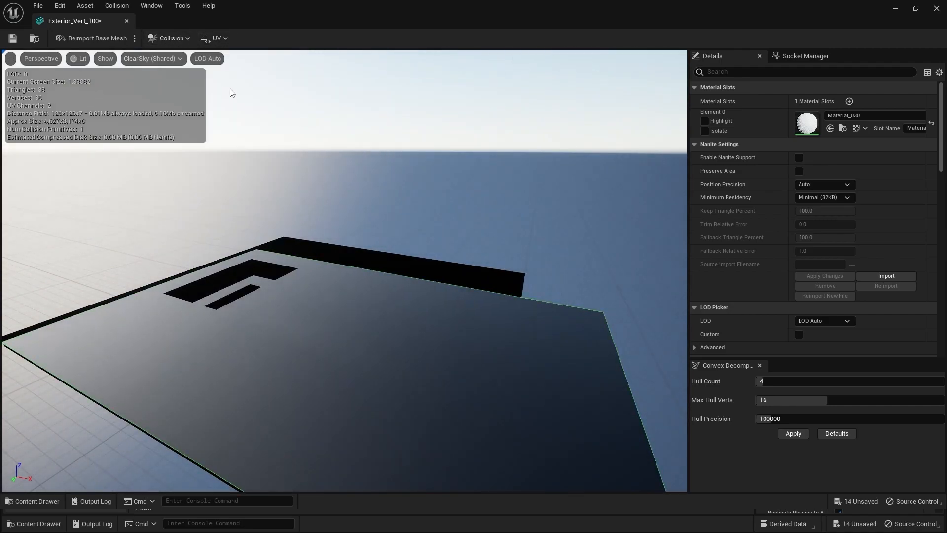
click(937, 8)
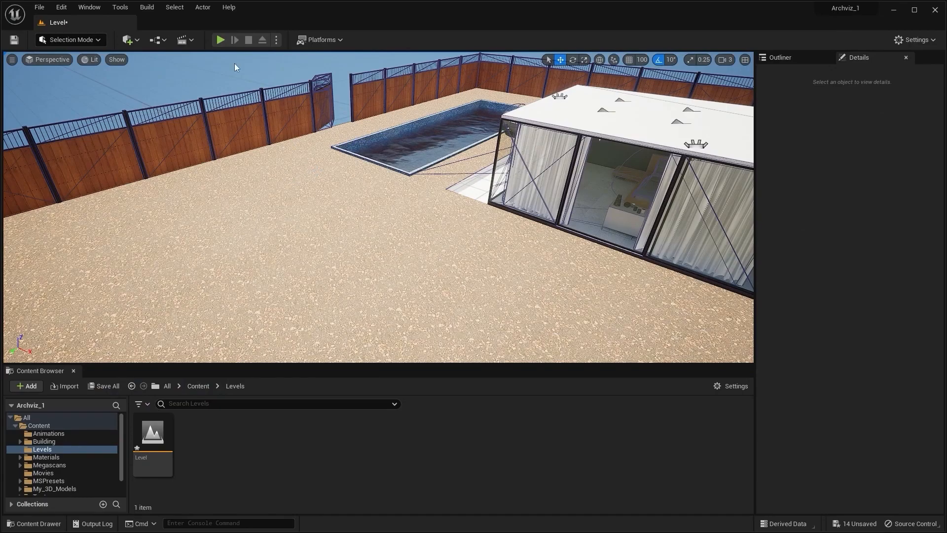
- Play the level, move against the yard ground from above to test its collision, and stop playing
click(220, 39)
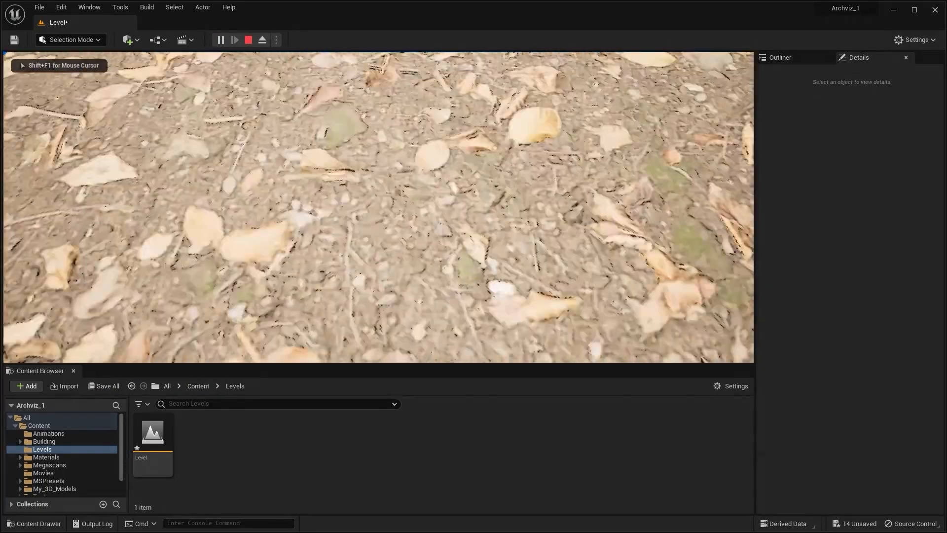
key(s)
key(w)
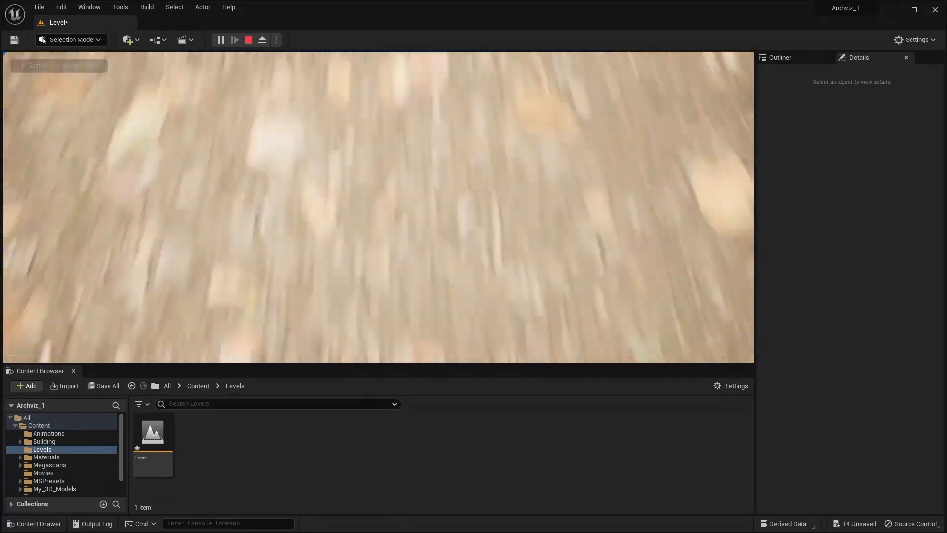
key(s)
key(w)
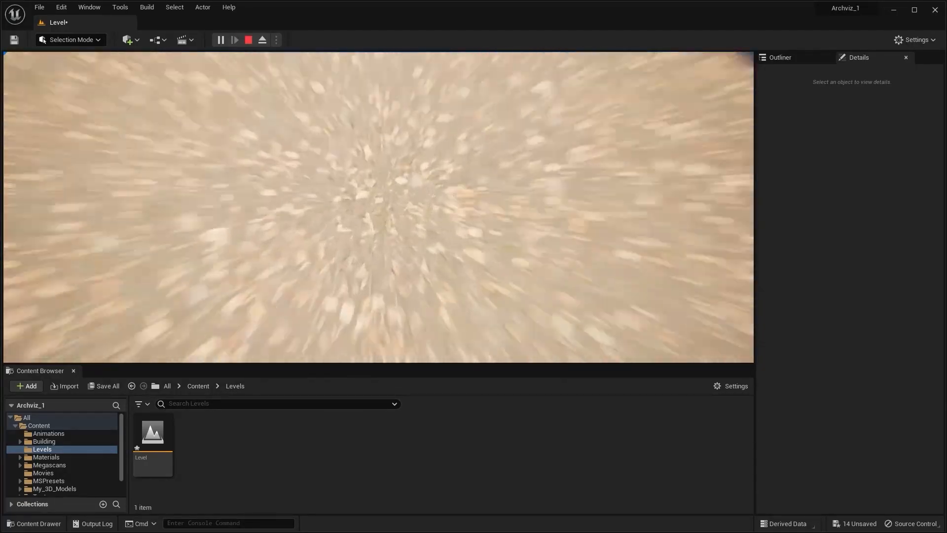
key(s)
key(s)
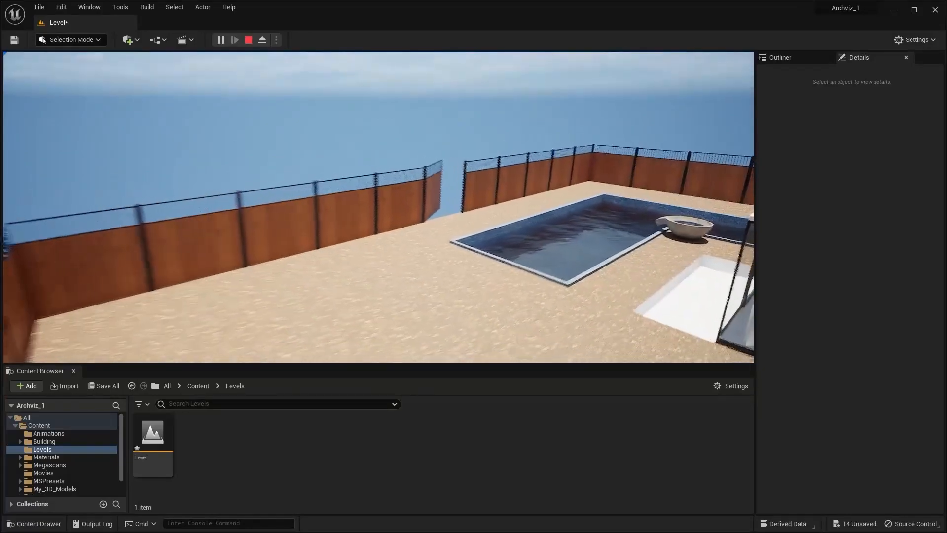
key(Escape)
- Add a box simplified collision to the pool mesh Exterior_Vert_099 and close its mesh editor
mouse_move(366, 207)
right_down()
mouse_move(394, 206)
mouse_move(367, 198)
right_up()
key(w)
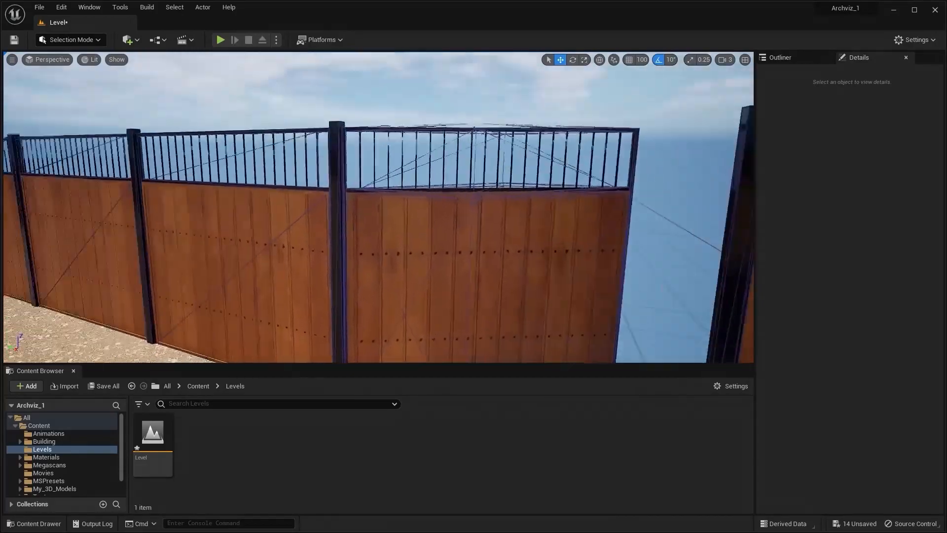
right_drag(367, 198, 292, 190)
key(w)
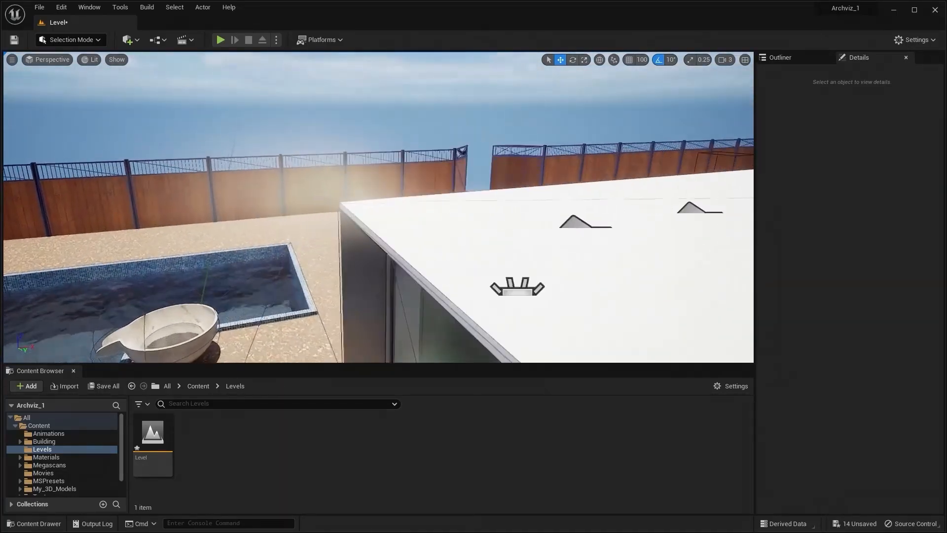
key(w)
right_drag(305, 197, 740, 173)
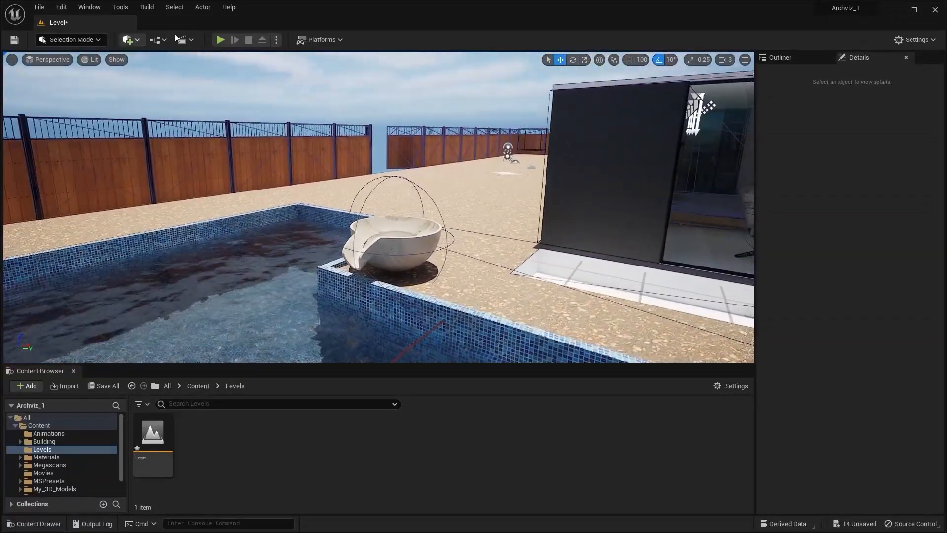
click(250, 270)
right_drag(250, 270, 227, 291)
double_click(846, 290)
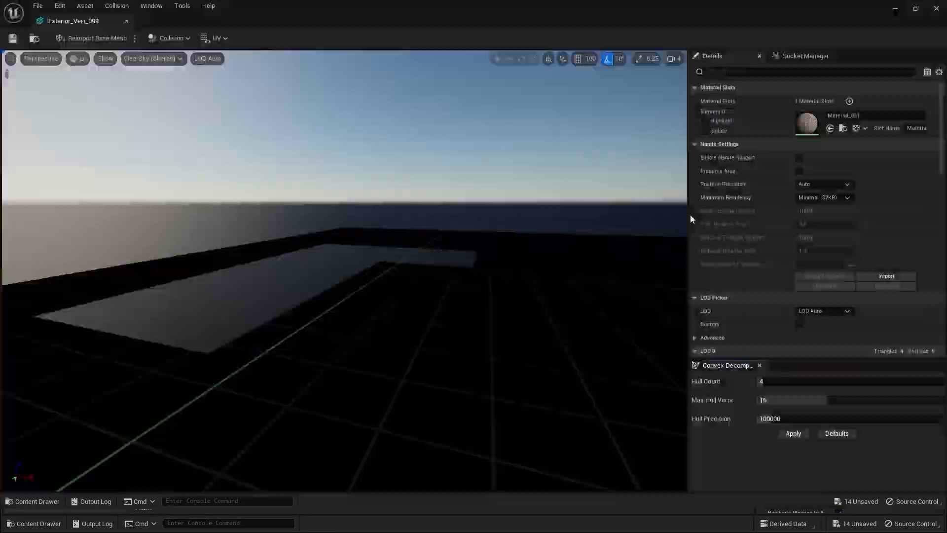
click(162, 39)
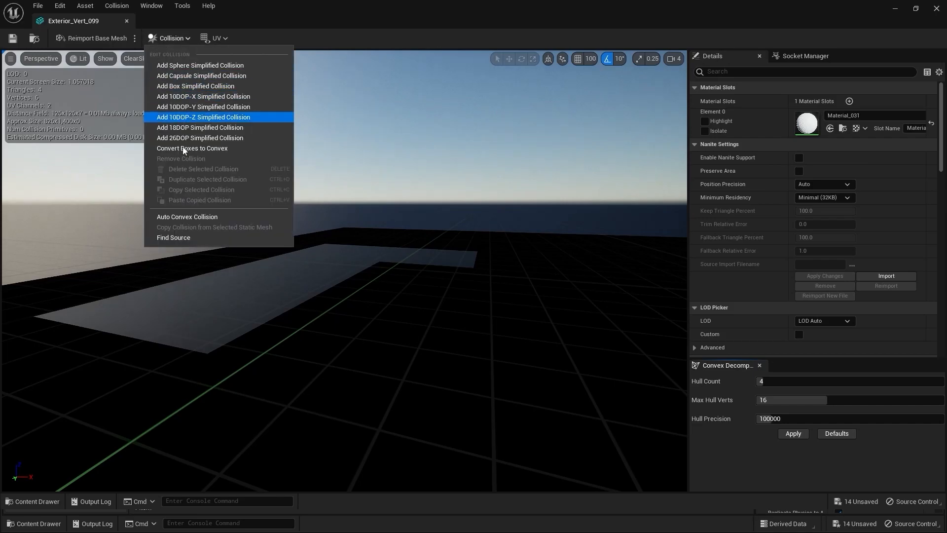
click(206, 87)
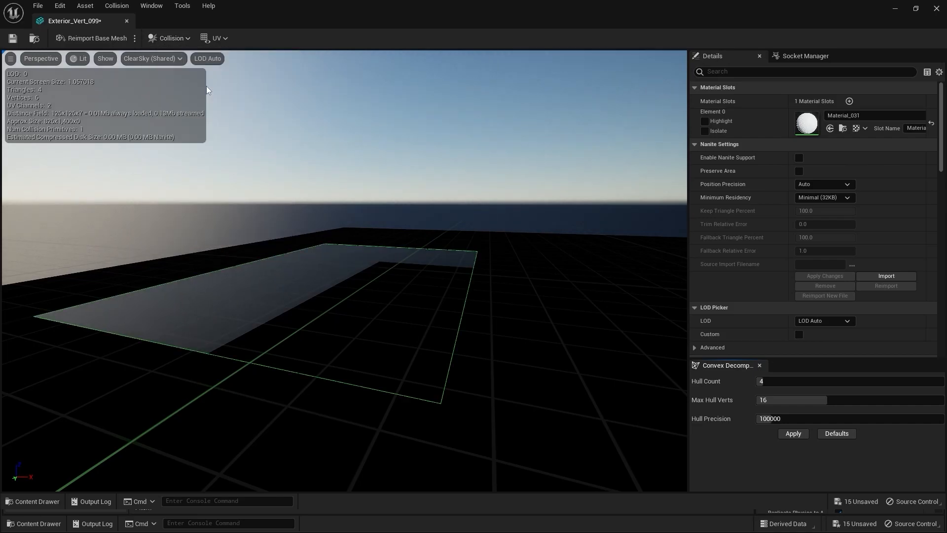
click(936, 8)
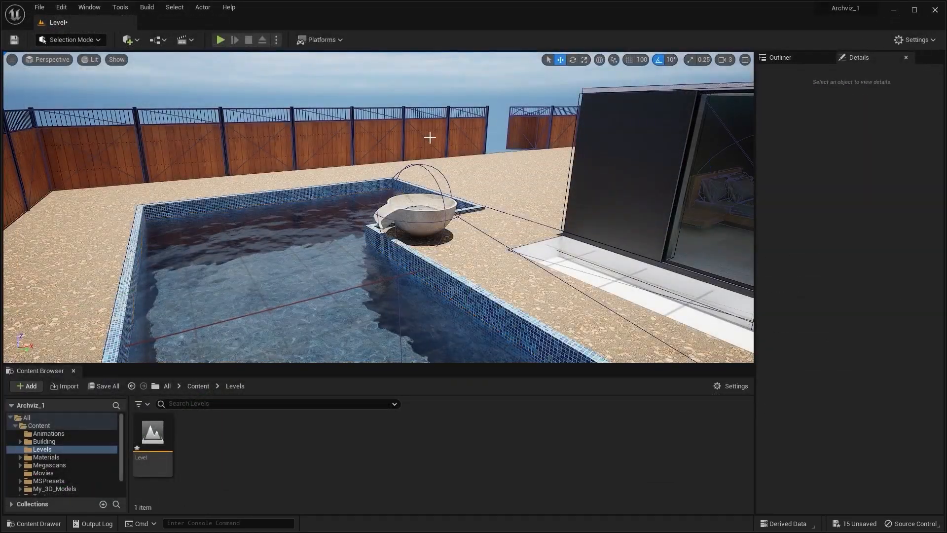
- Play the level and test the collisions by moving into the pool, along the fence and around the house
right_drag(307, 133, 235, 94)
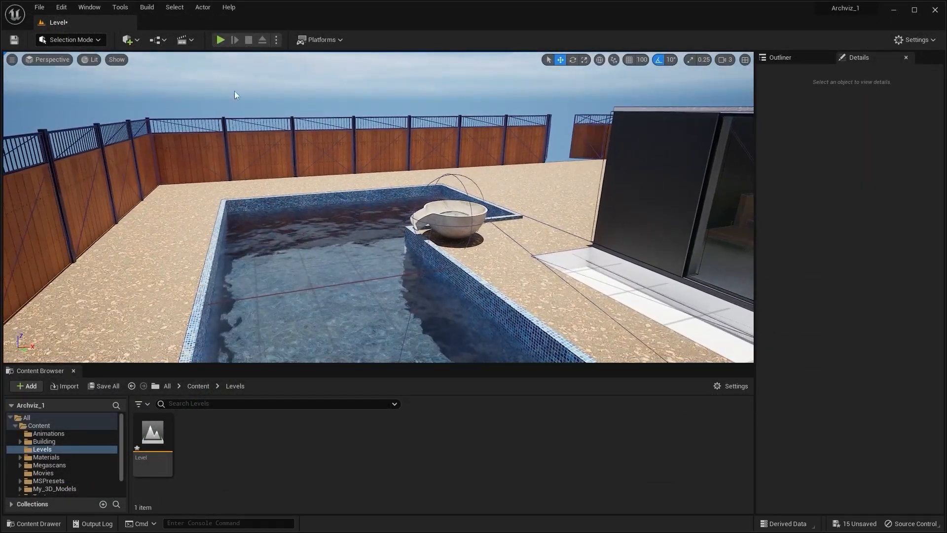
click(225, 36)
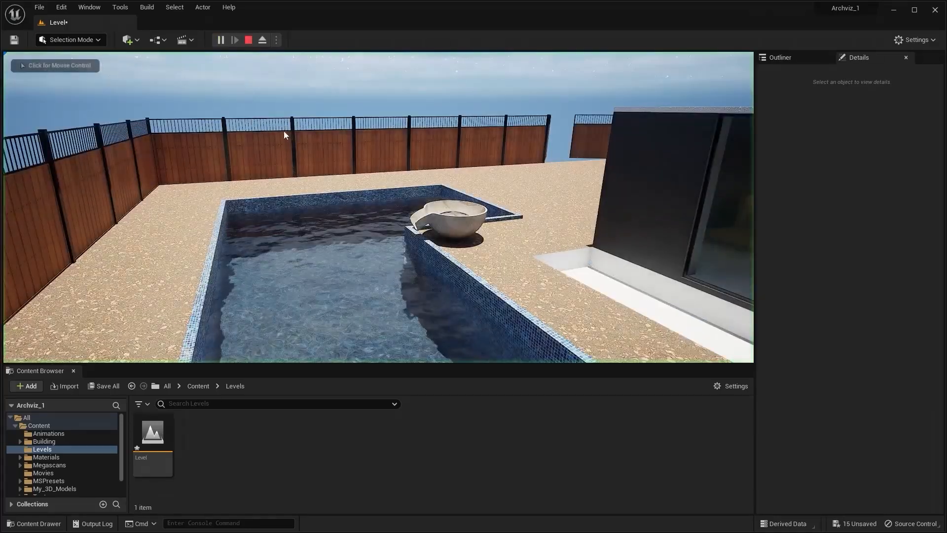
key(w)
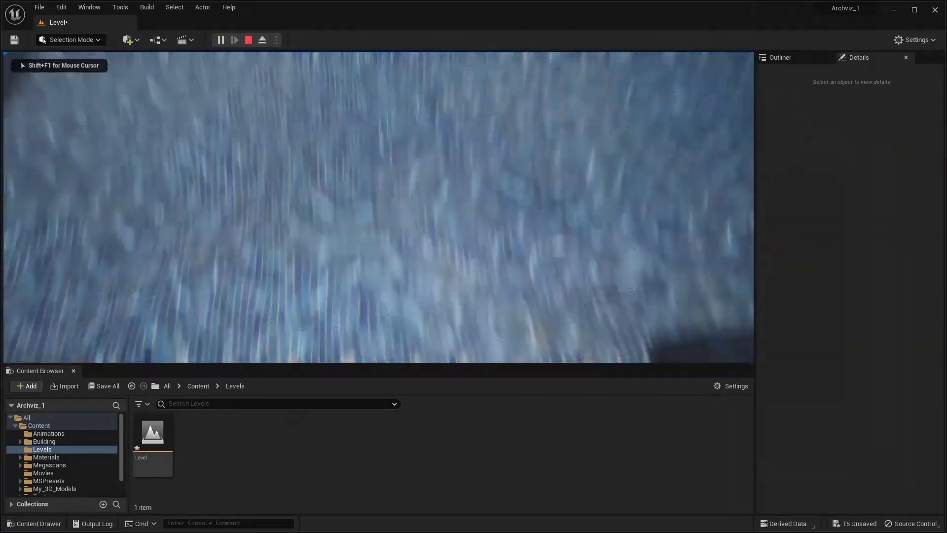
key(w)
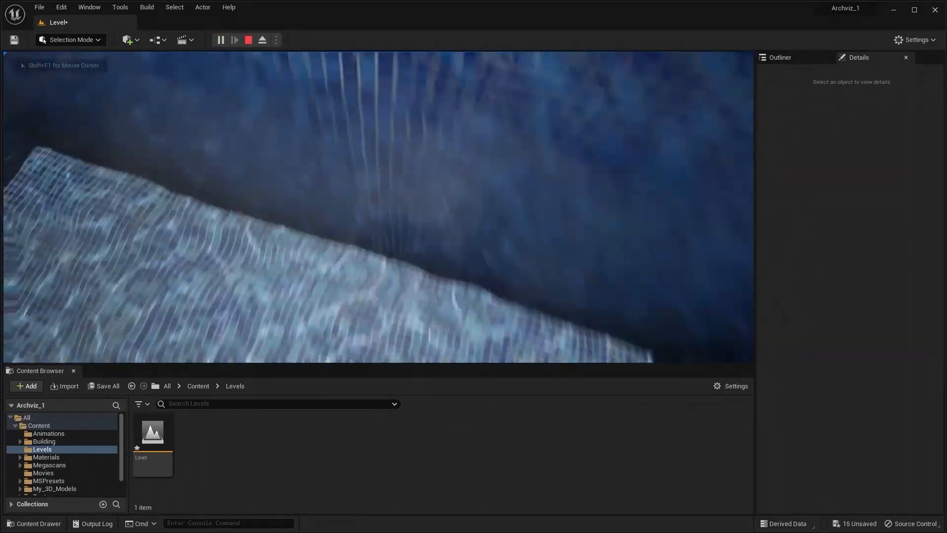
key(s)
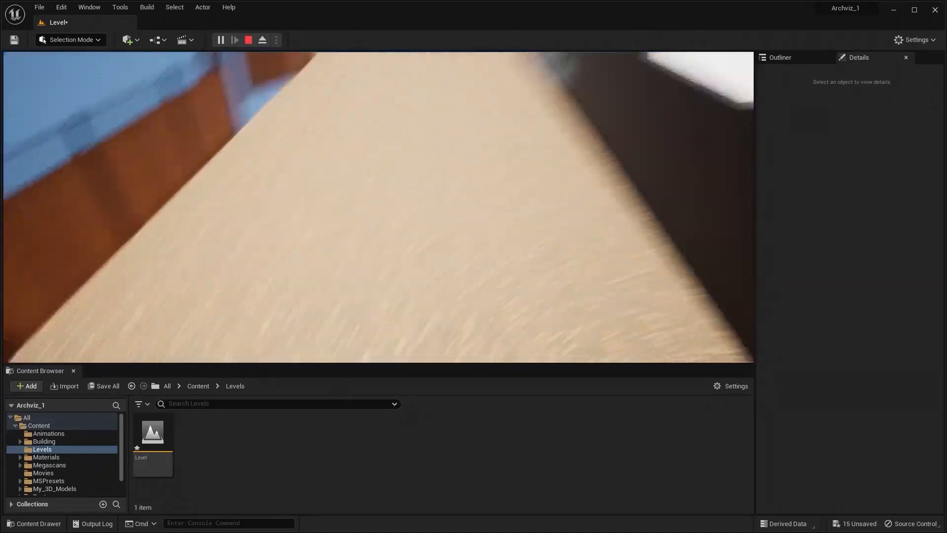
key(w)
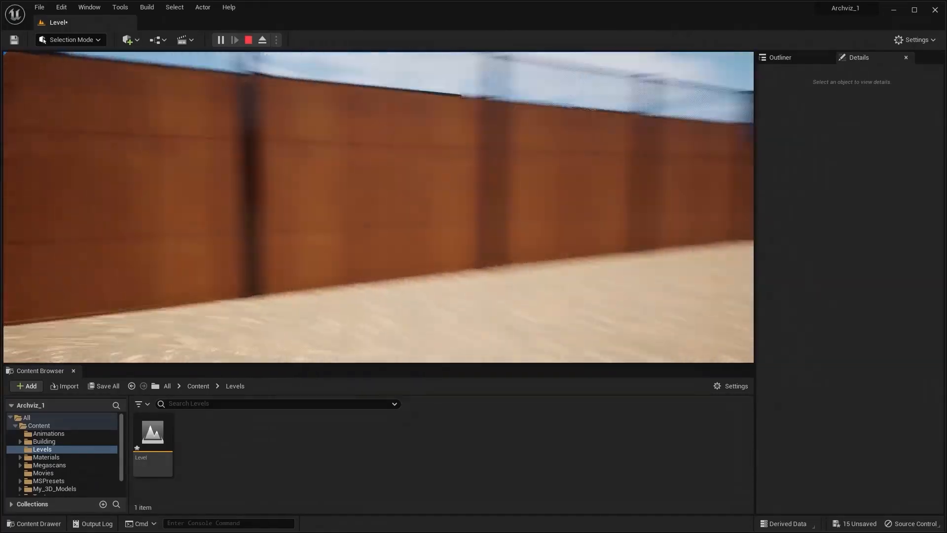
key(w)
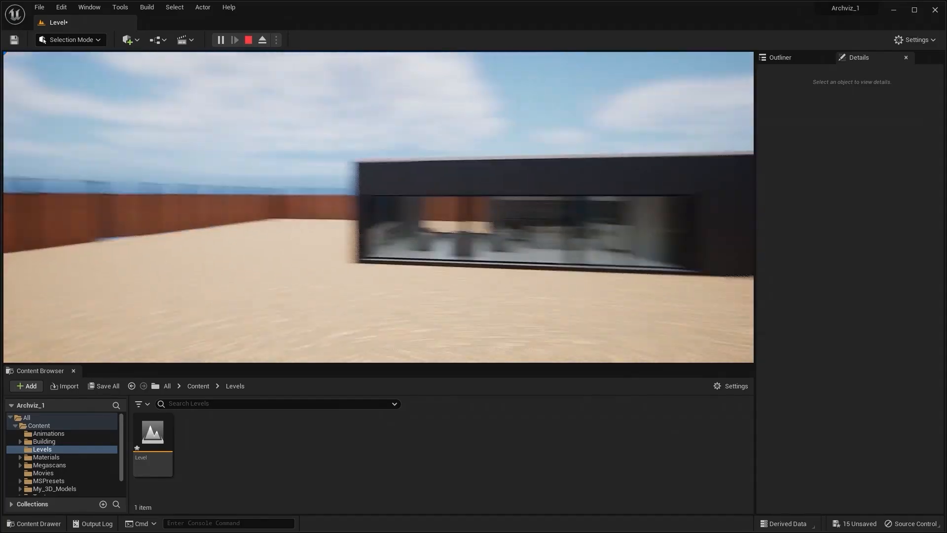
key(w)
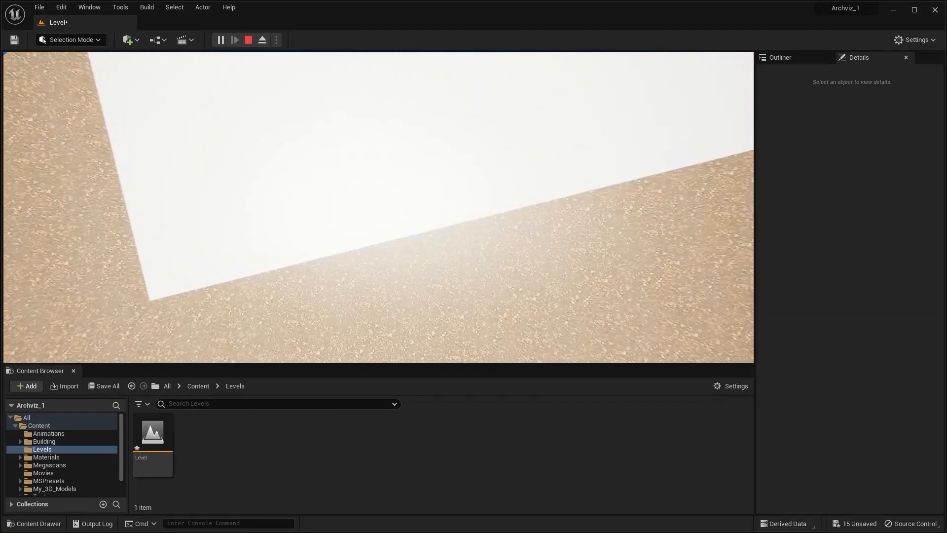
key(s)
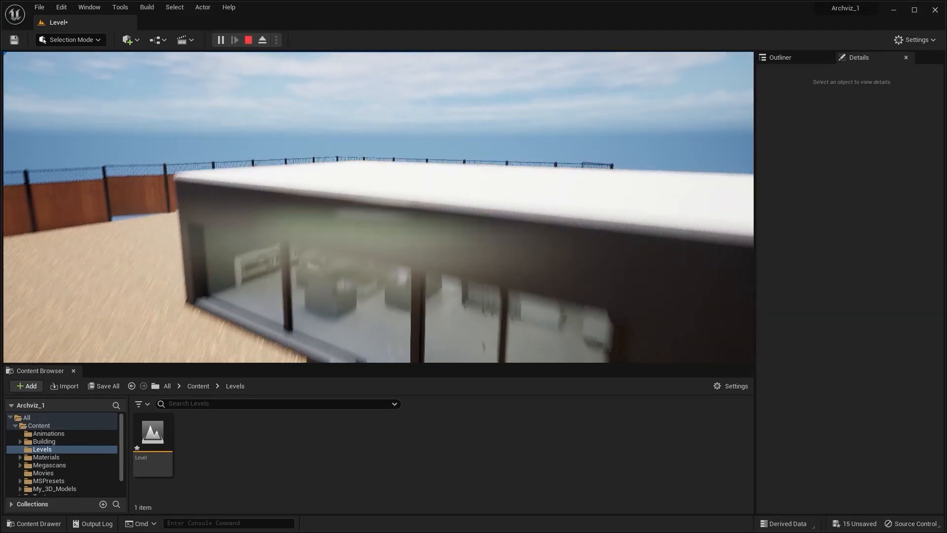
key(w)
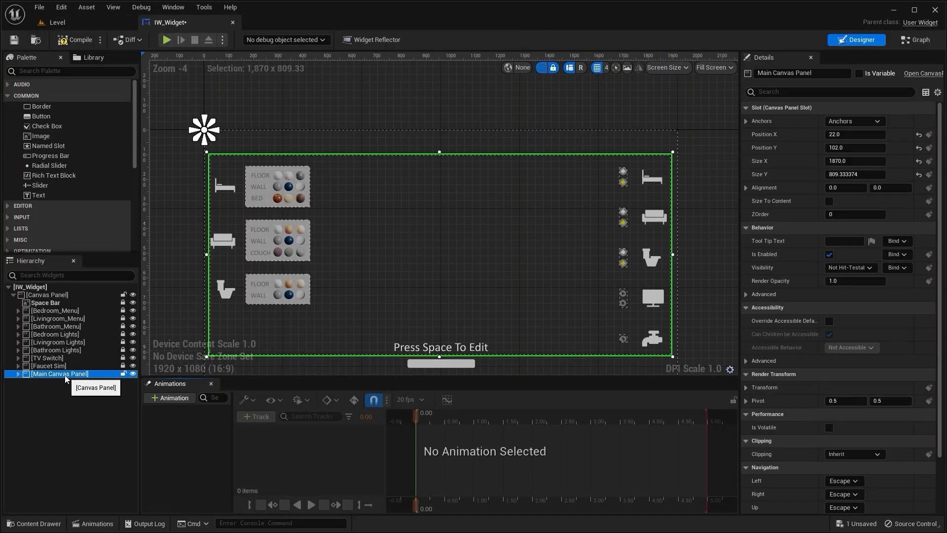
- Create a widget animation named Main_Canvas_Anm in IW_Widget
click(177, 398)
key(BackSpace)
text(Main_Canvas_Anm)
key(Return)
- Add the Main Canvas Panel to the Main_Canvas_Anm animation and give it a Render Opacity track
click(182, 410)
click(257, 417)
click(262, 450)
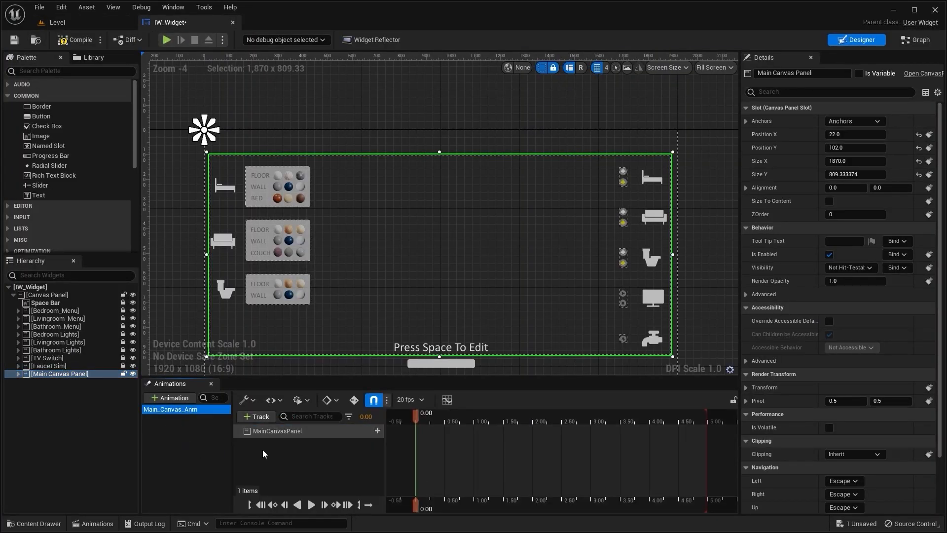
right_drag(408, 234, 408, 197)
click(377, 430)
click(389, 385)
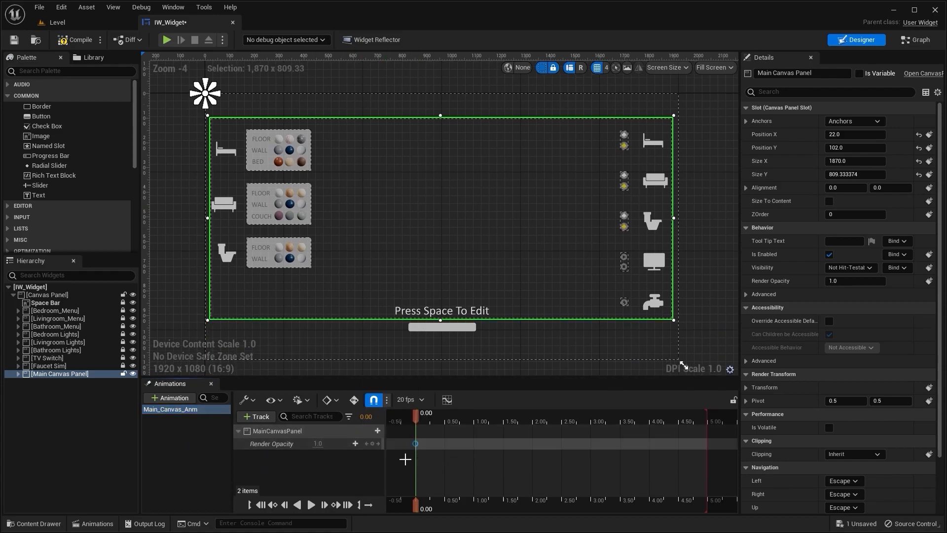
- Add a Render Opacity key of 1 on the Main Canvas Panel track shortly after the animation's start
click(426, 421)
click(318, 443)
text(1)
key(Return)
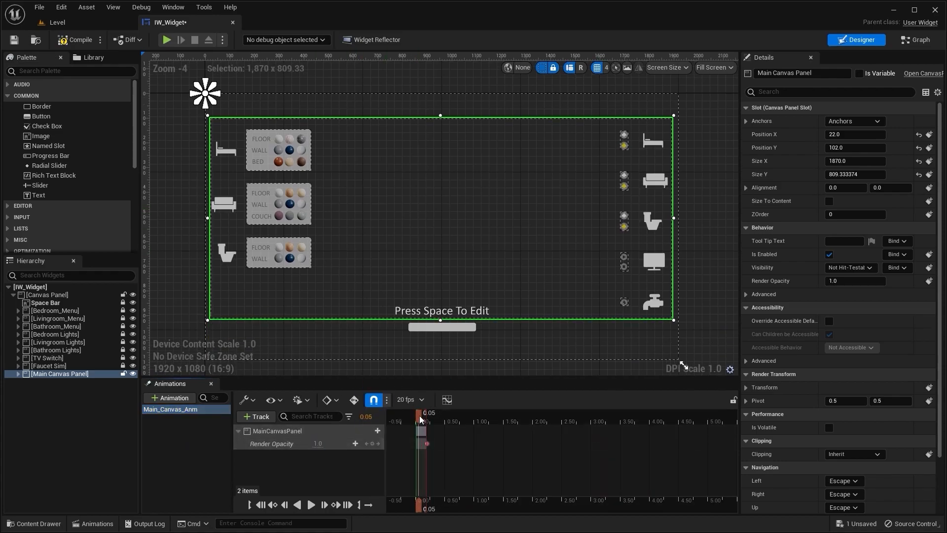